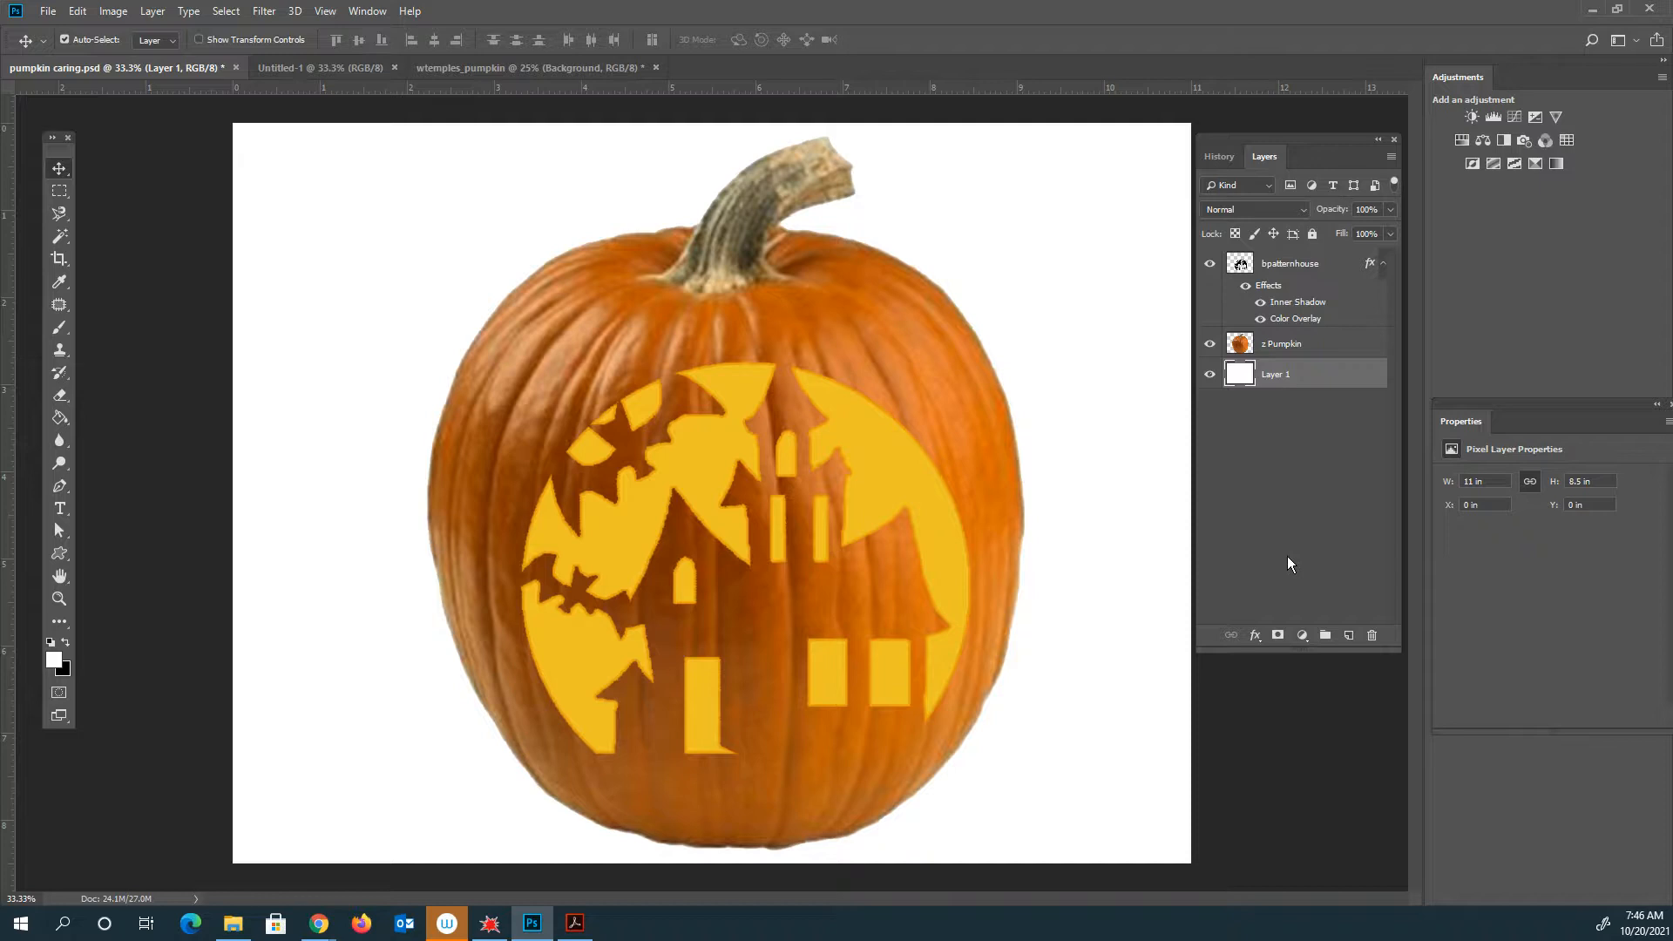
Switch to the open document that contains the pumpkin6 layer and delete that layer, leaving only the white Background
{"action": "left_click", "coordinate": [1246, 285]}
{"action": "left_click", "coordinate": [1246, 287]}
{"action": "left_click", "coordinate": [448, 66]}
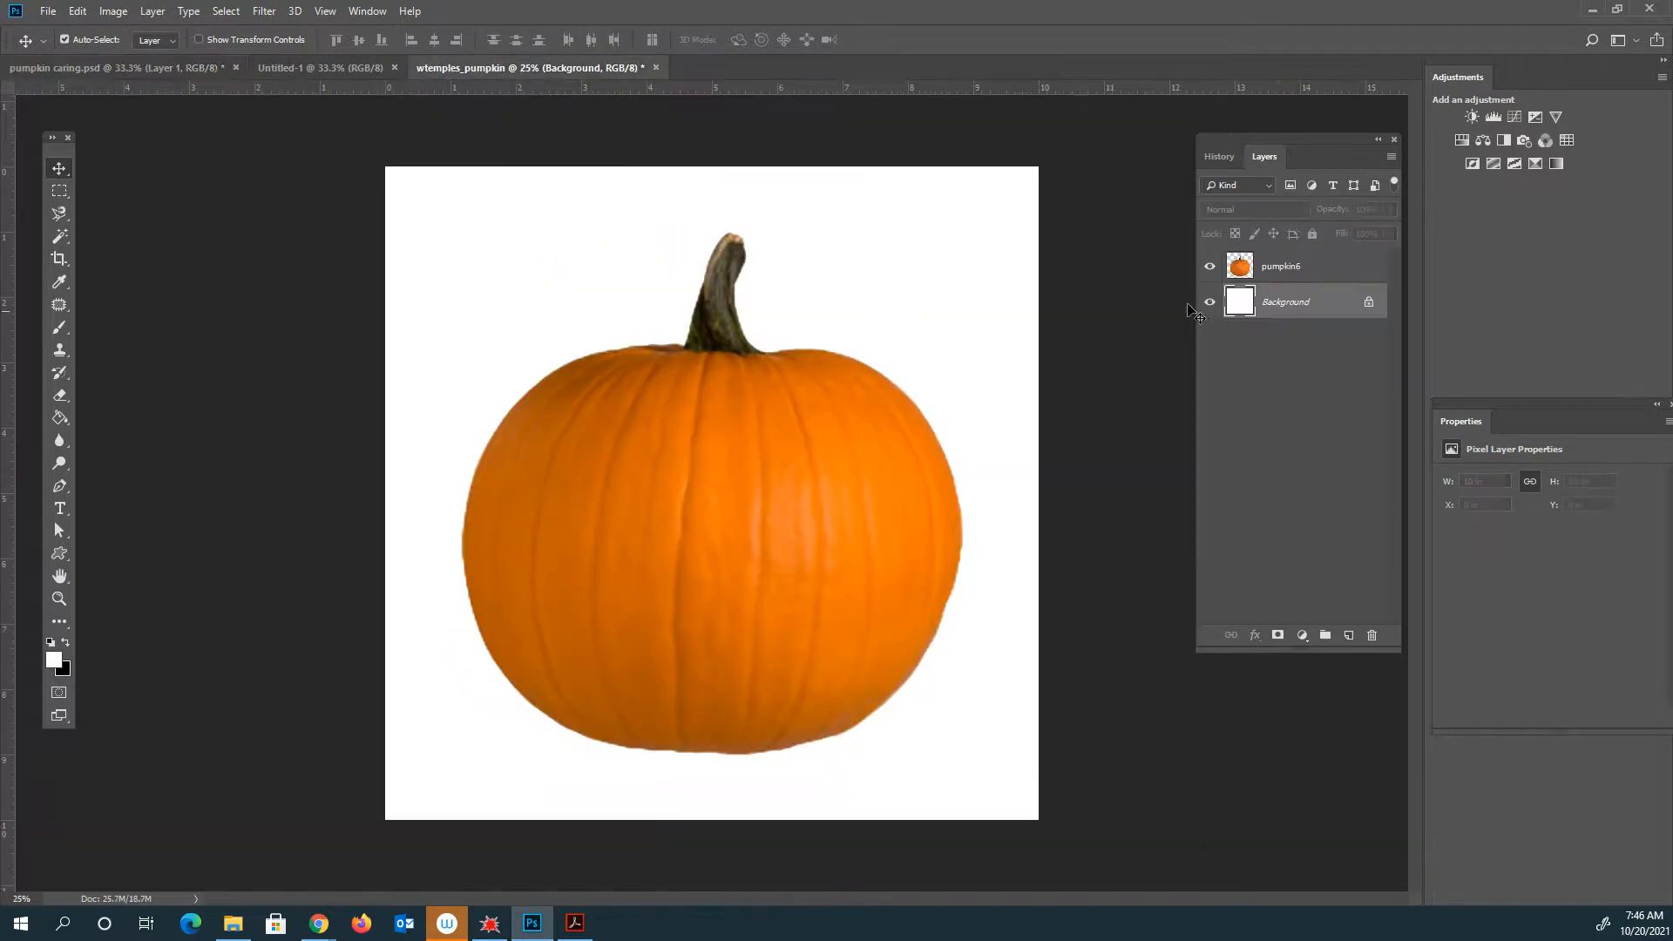
{"action": "left_click", "coordinate": [1333, 269]}
{"action": "key", "text": "Delete"}
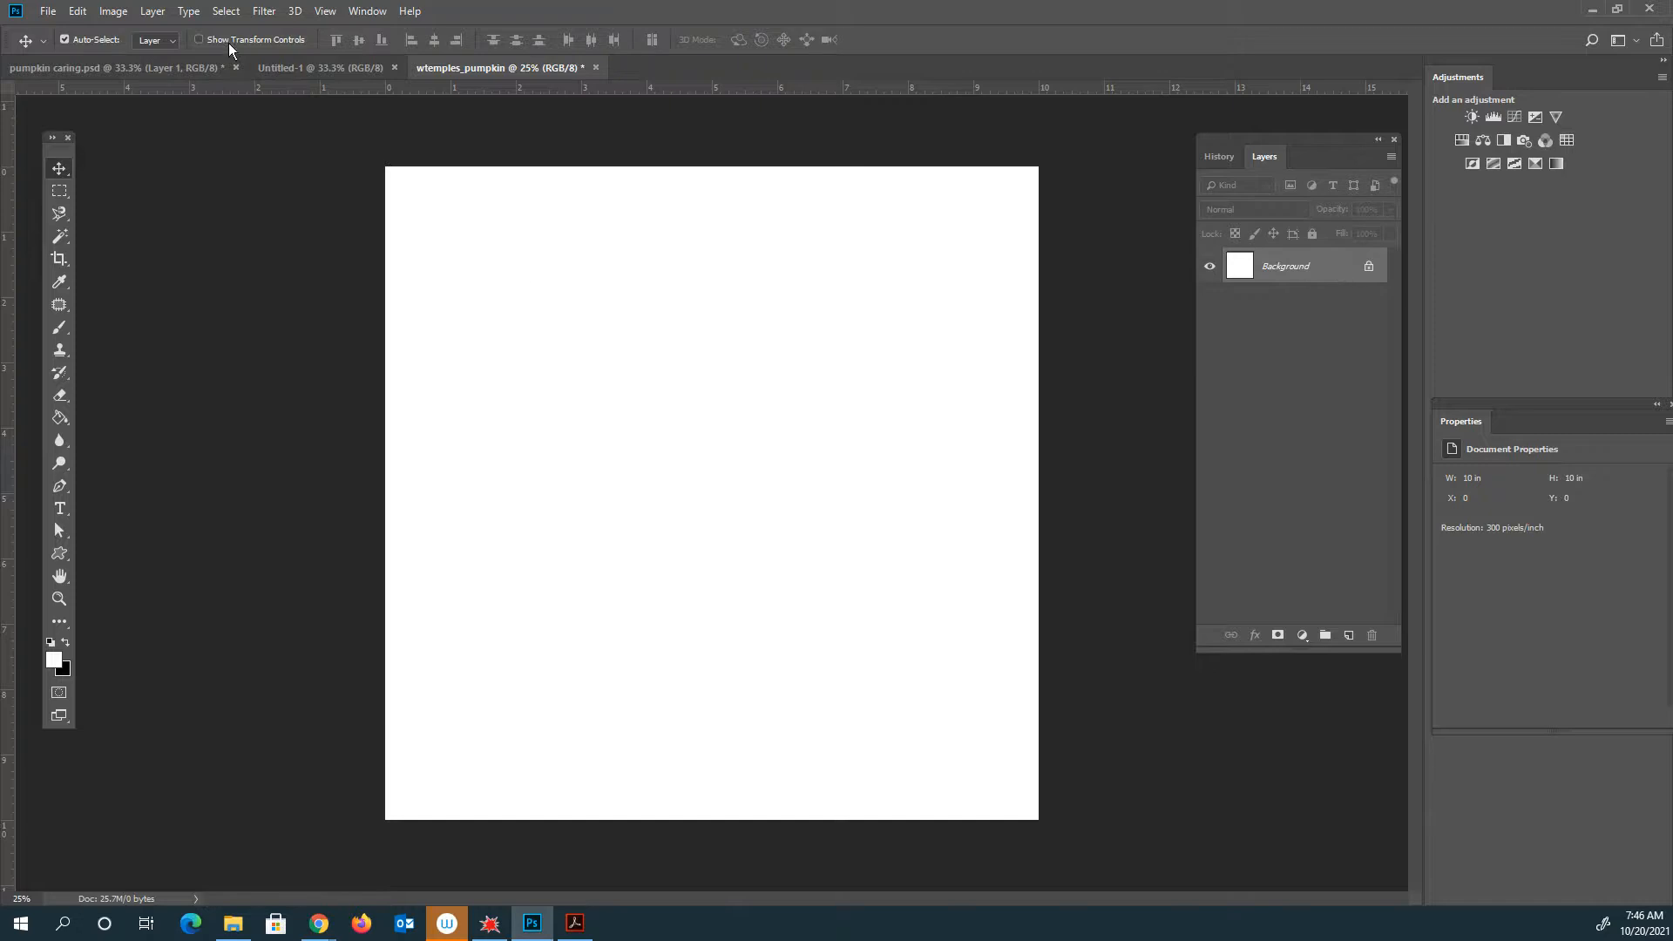
Place the Pumpkin14 image from the pumpkins folder as an embedded image on the blank canvas
{"action": "left_click", "coordinate": [49, 11]}
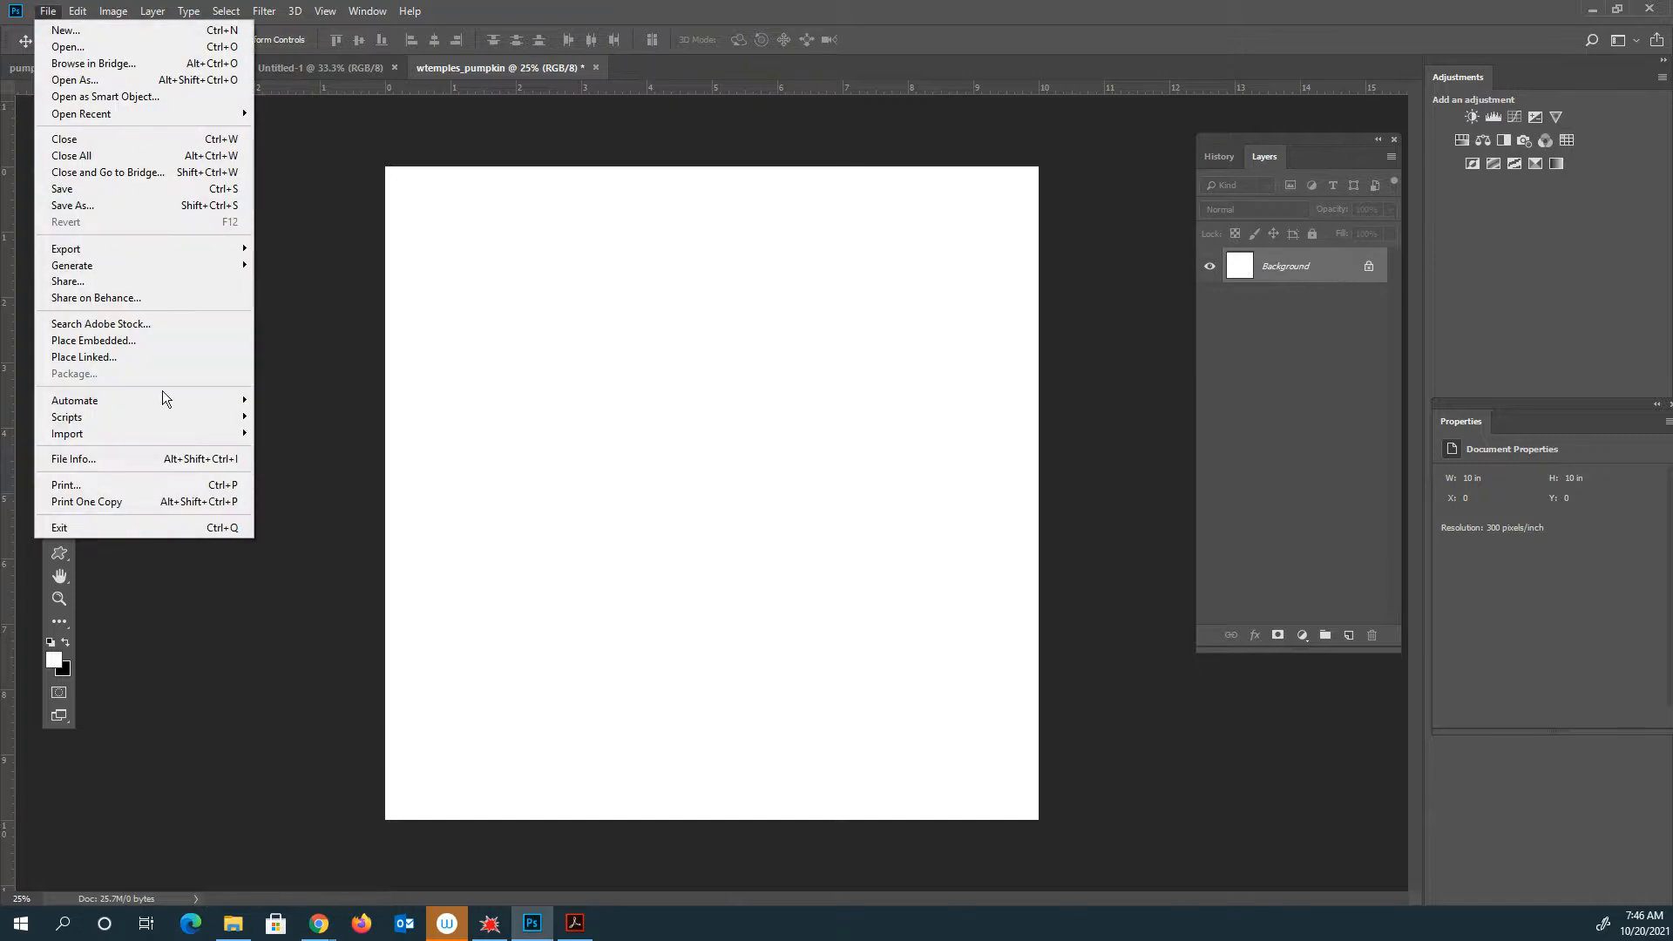
{"action": "left_click", "coordinate": [92, 340]}
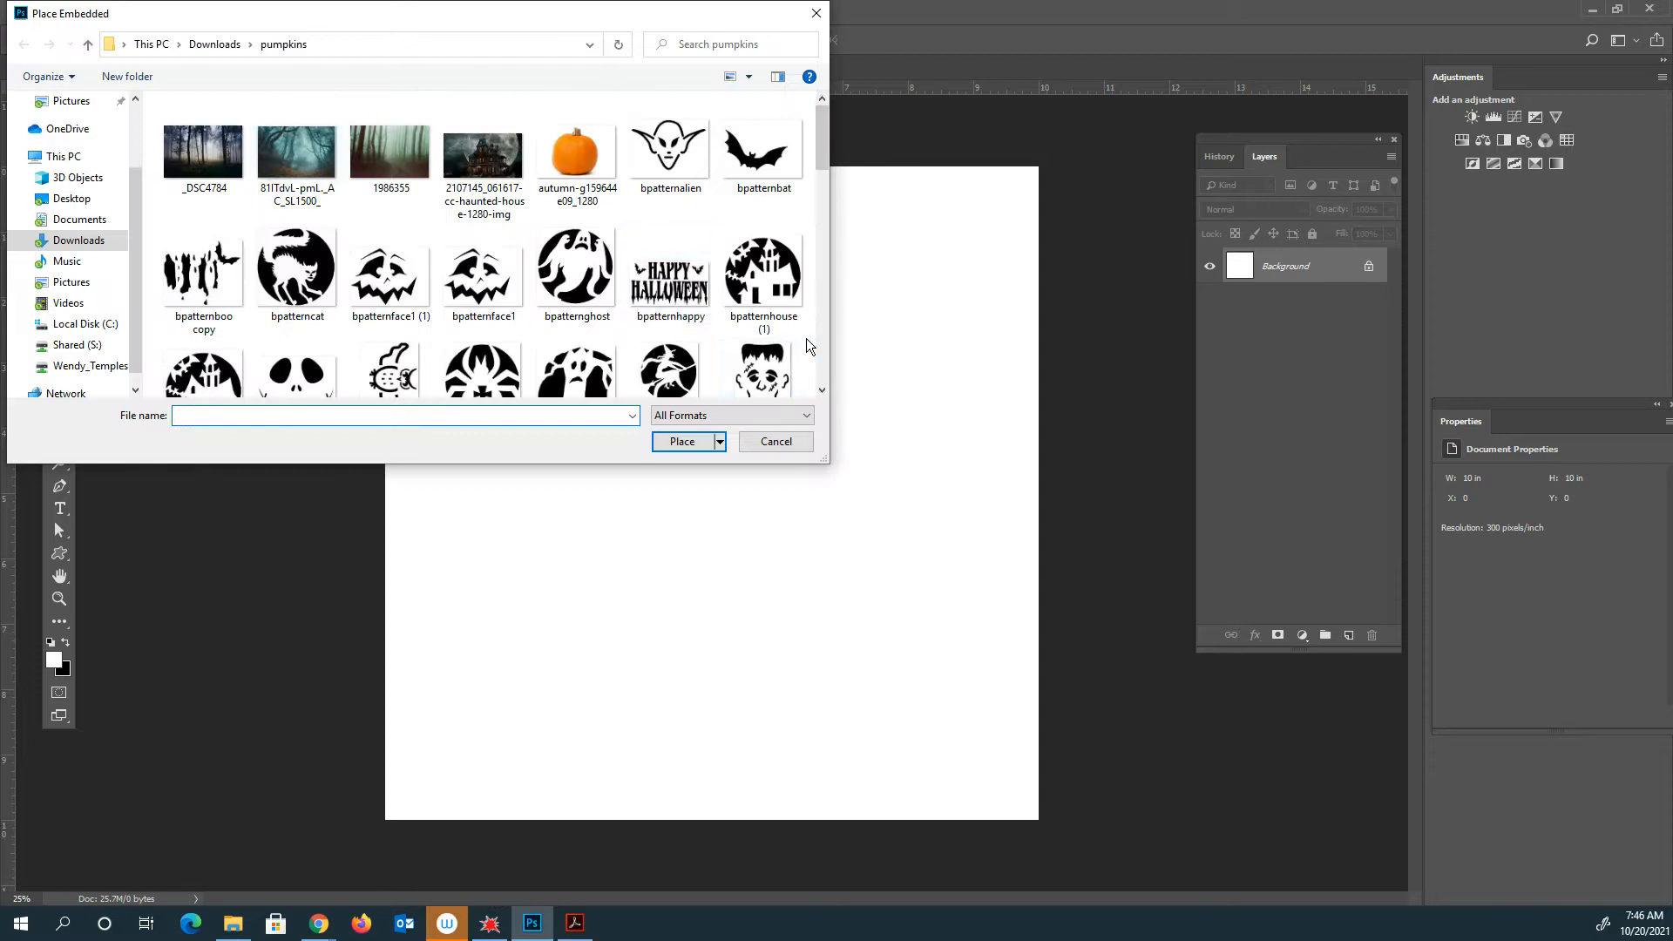
{"action": "scroll", "coordinate": [823, 353], "scroll_direction": "down", "scroll_amount": 10}
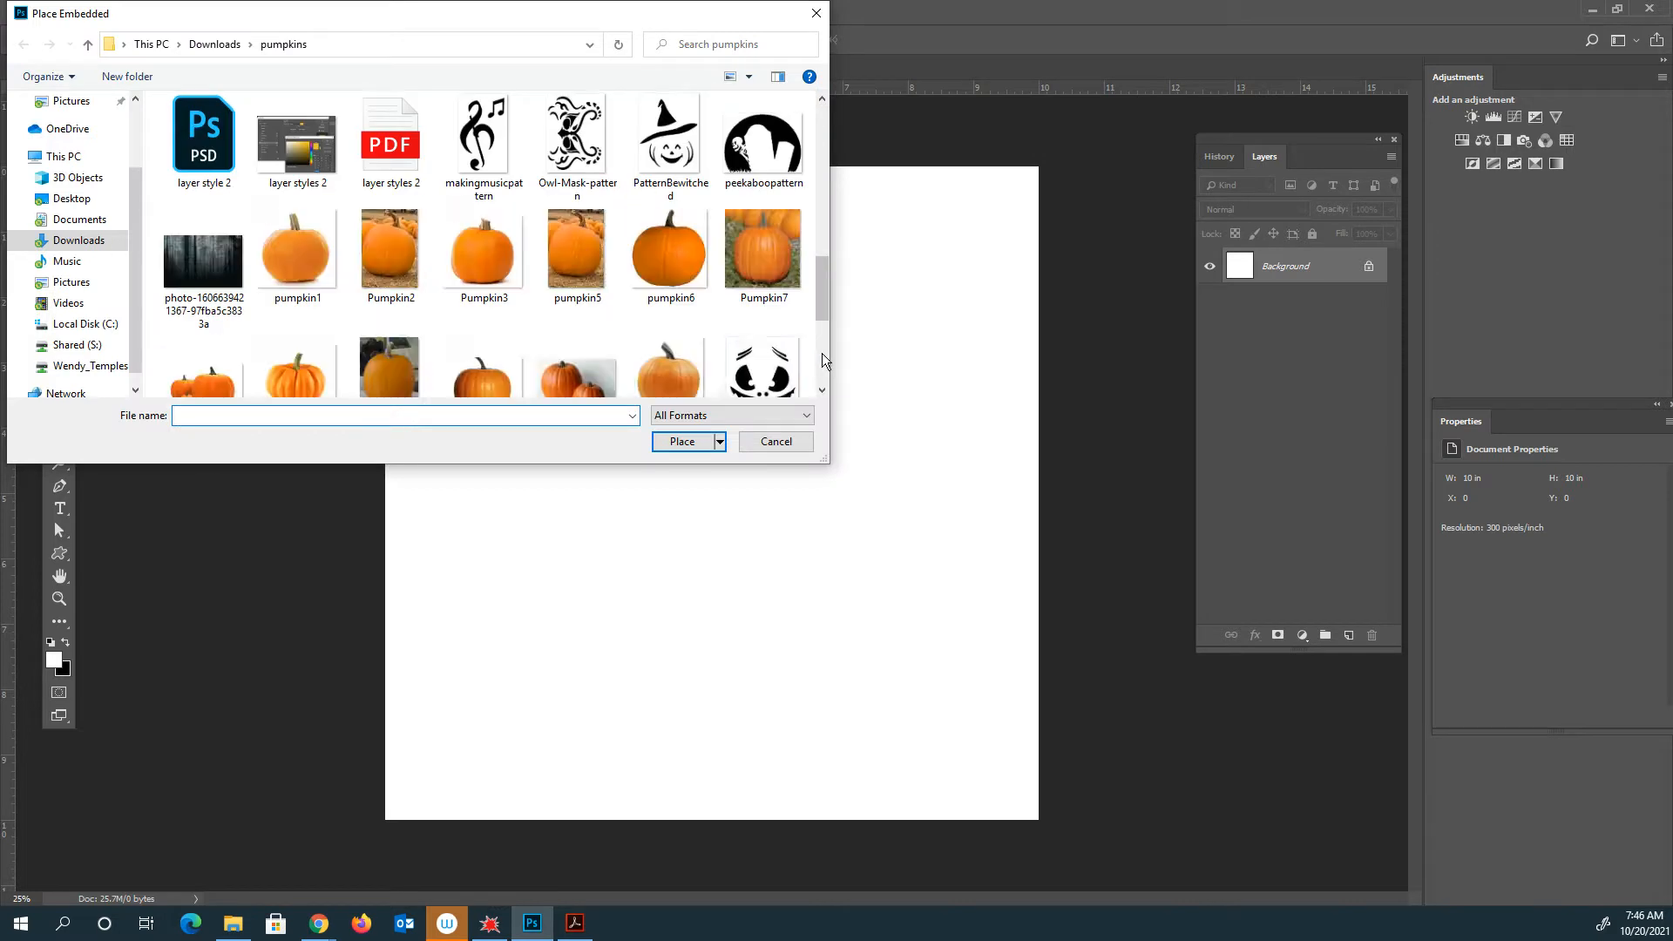
{"action": "left_click_drag", "start_coordinate": [824, 301], "coordinate": [822, 321]}
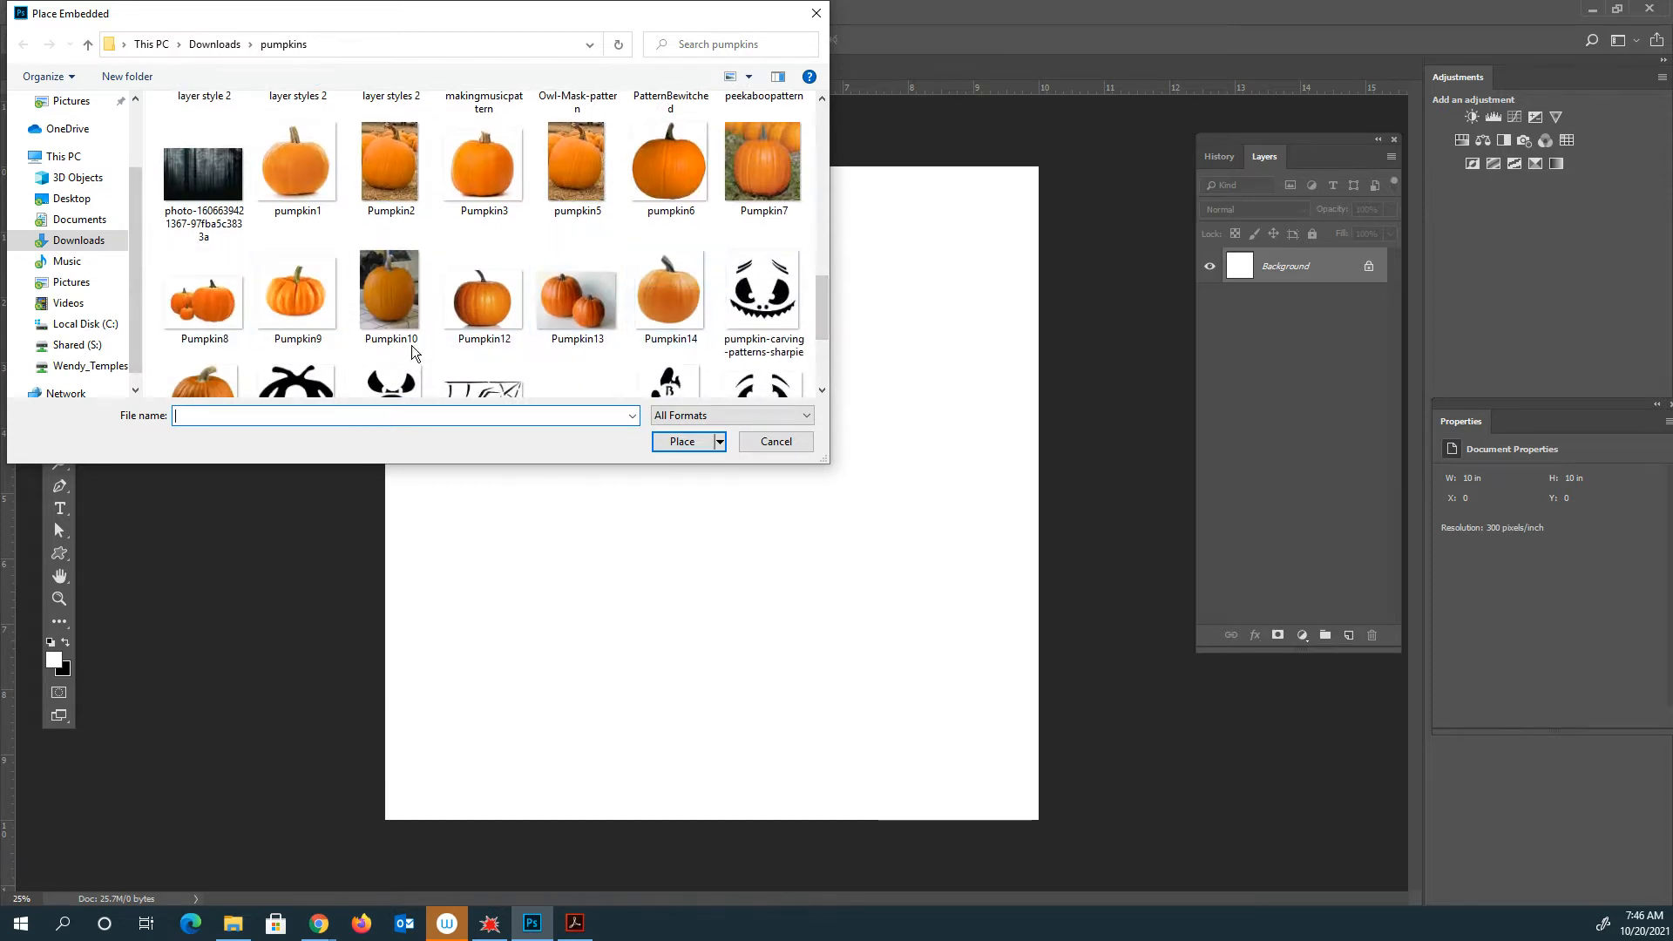
{"action": "left_click_drag", "start_coordinate": [821, 284], "coordinate": [821, 310]}
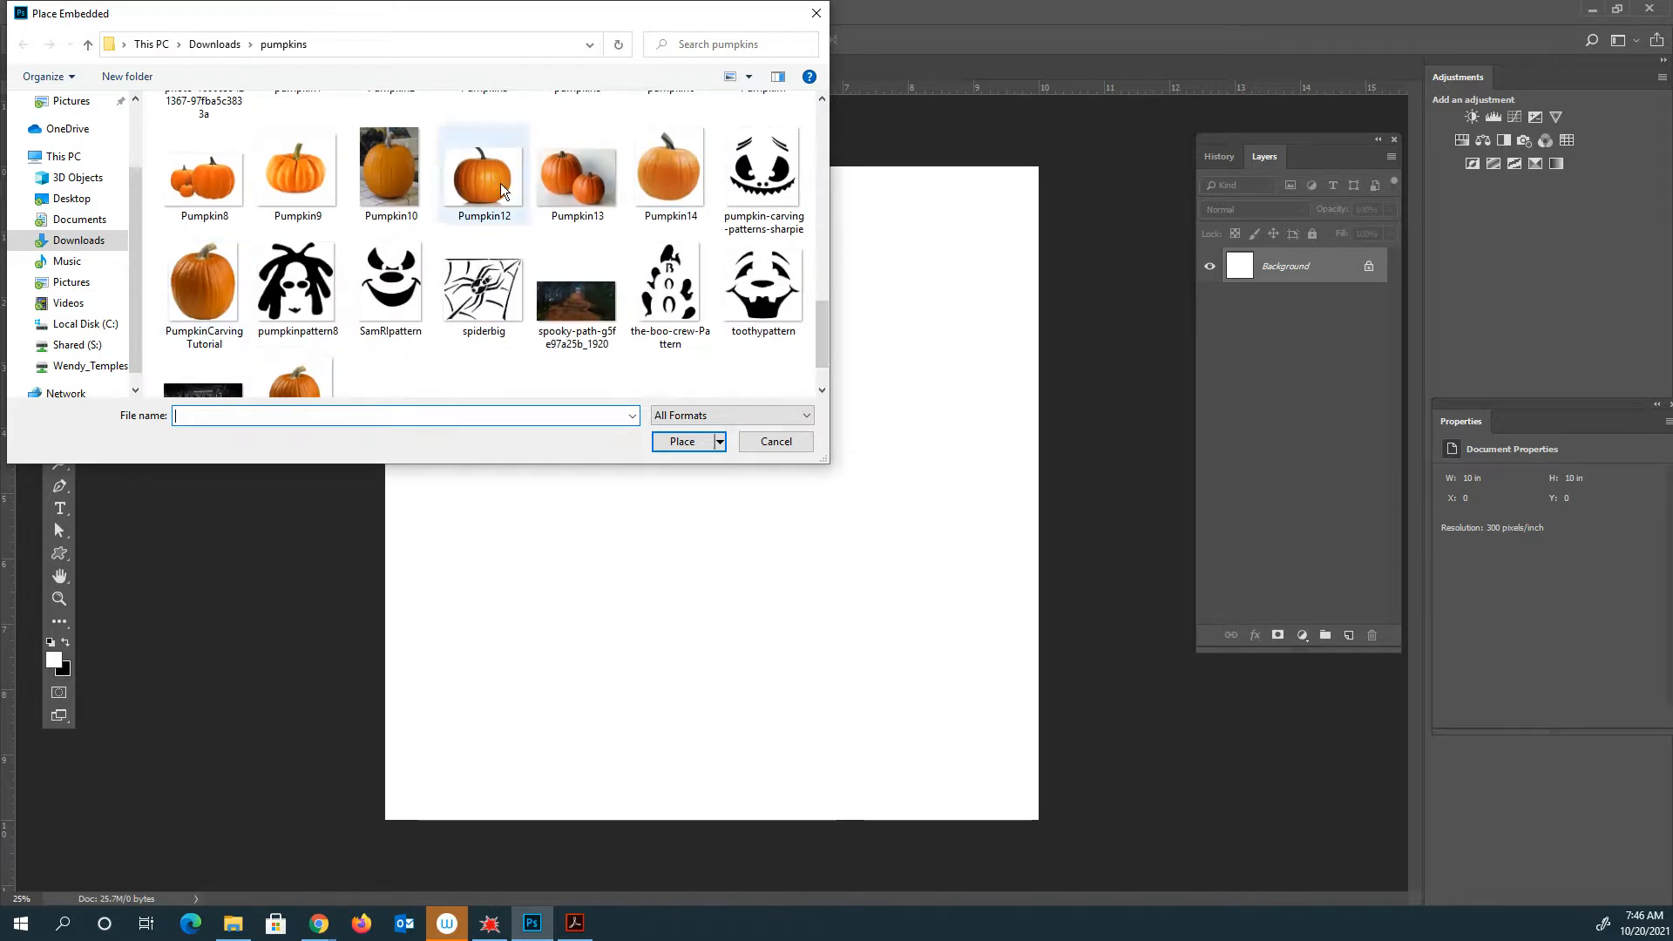
{"action": "left_click", "coordinate": [653, 176]}
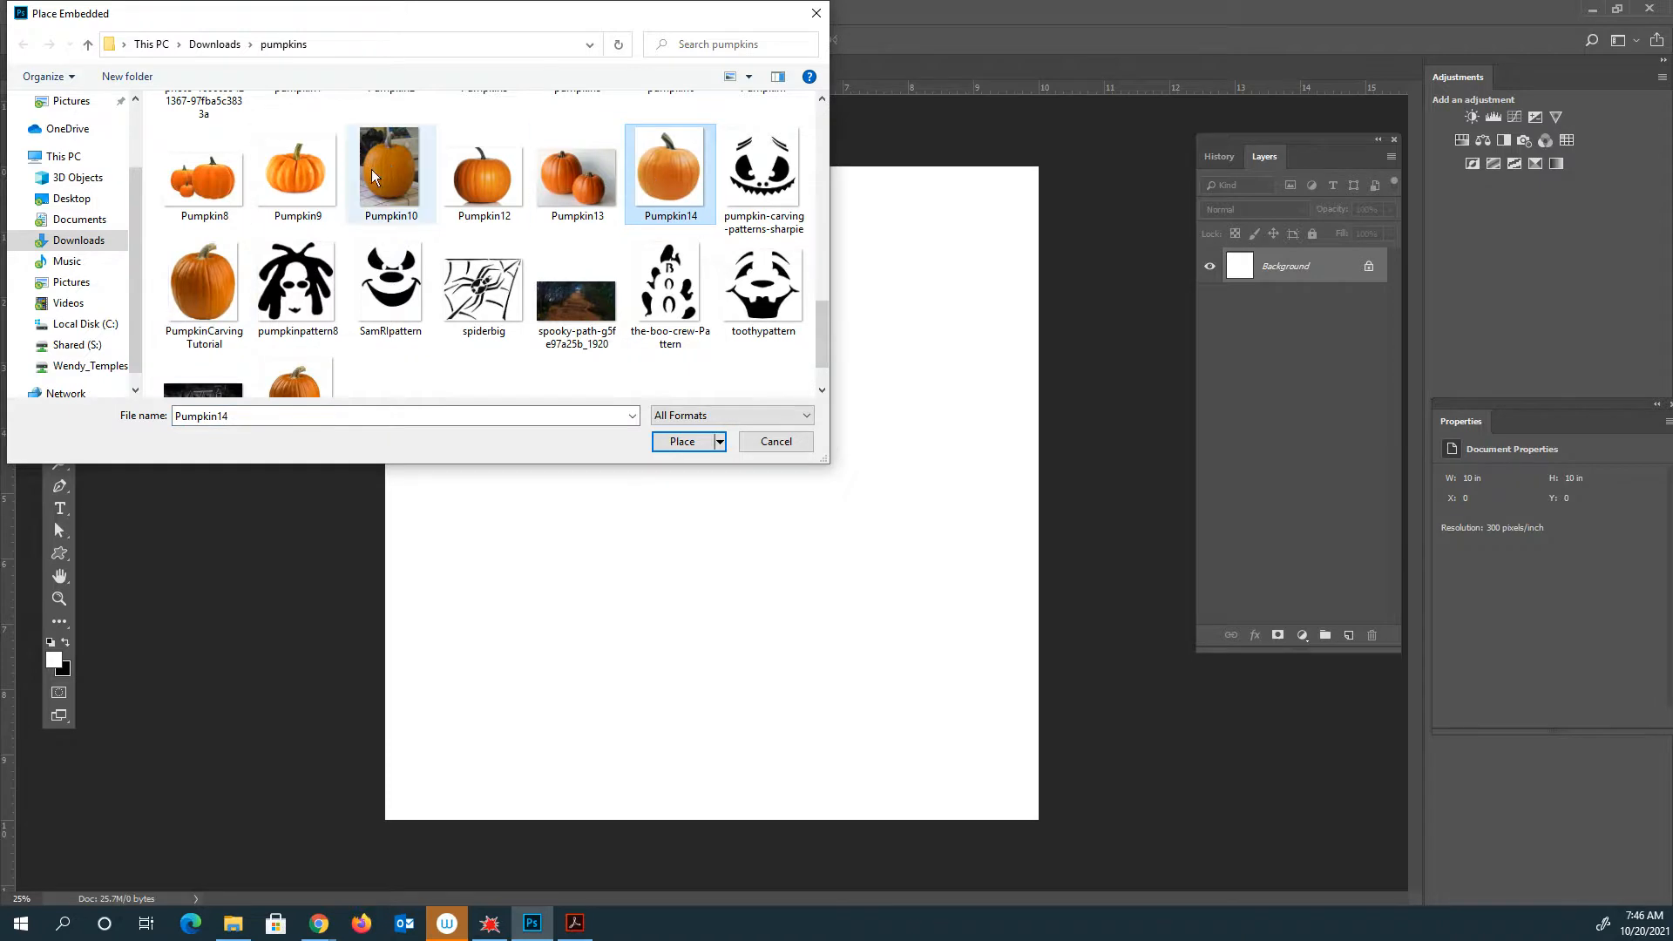
{"action": "double_click", "coordinate": [671, 145]}
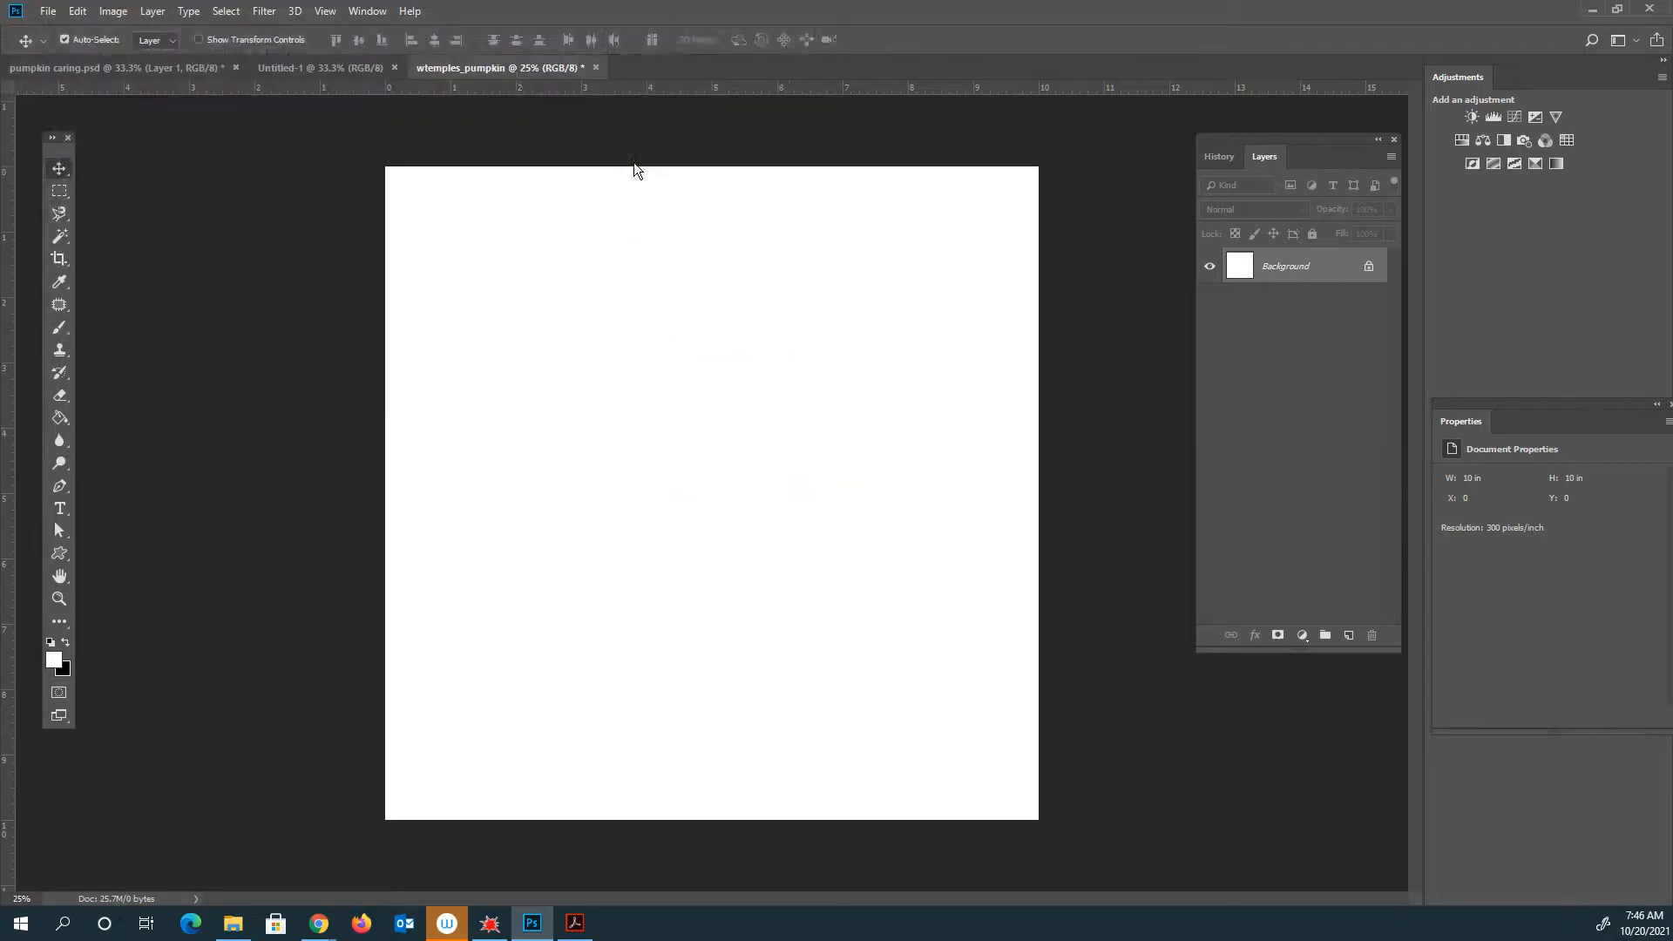
Enlarge the placed pumpkin to about 7.82 in wide by 9.08 in high and rasterize its layer
{"action": "left_click_drag", "start_coordinate": [619, 387], "coordinate": [467, 211]}
{"action": "left_click_drag", "start_coordinate": [803, 601], "coordinate": [1026, 771]}
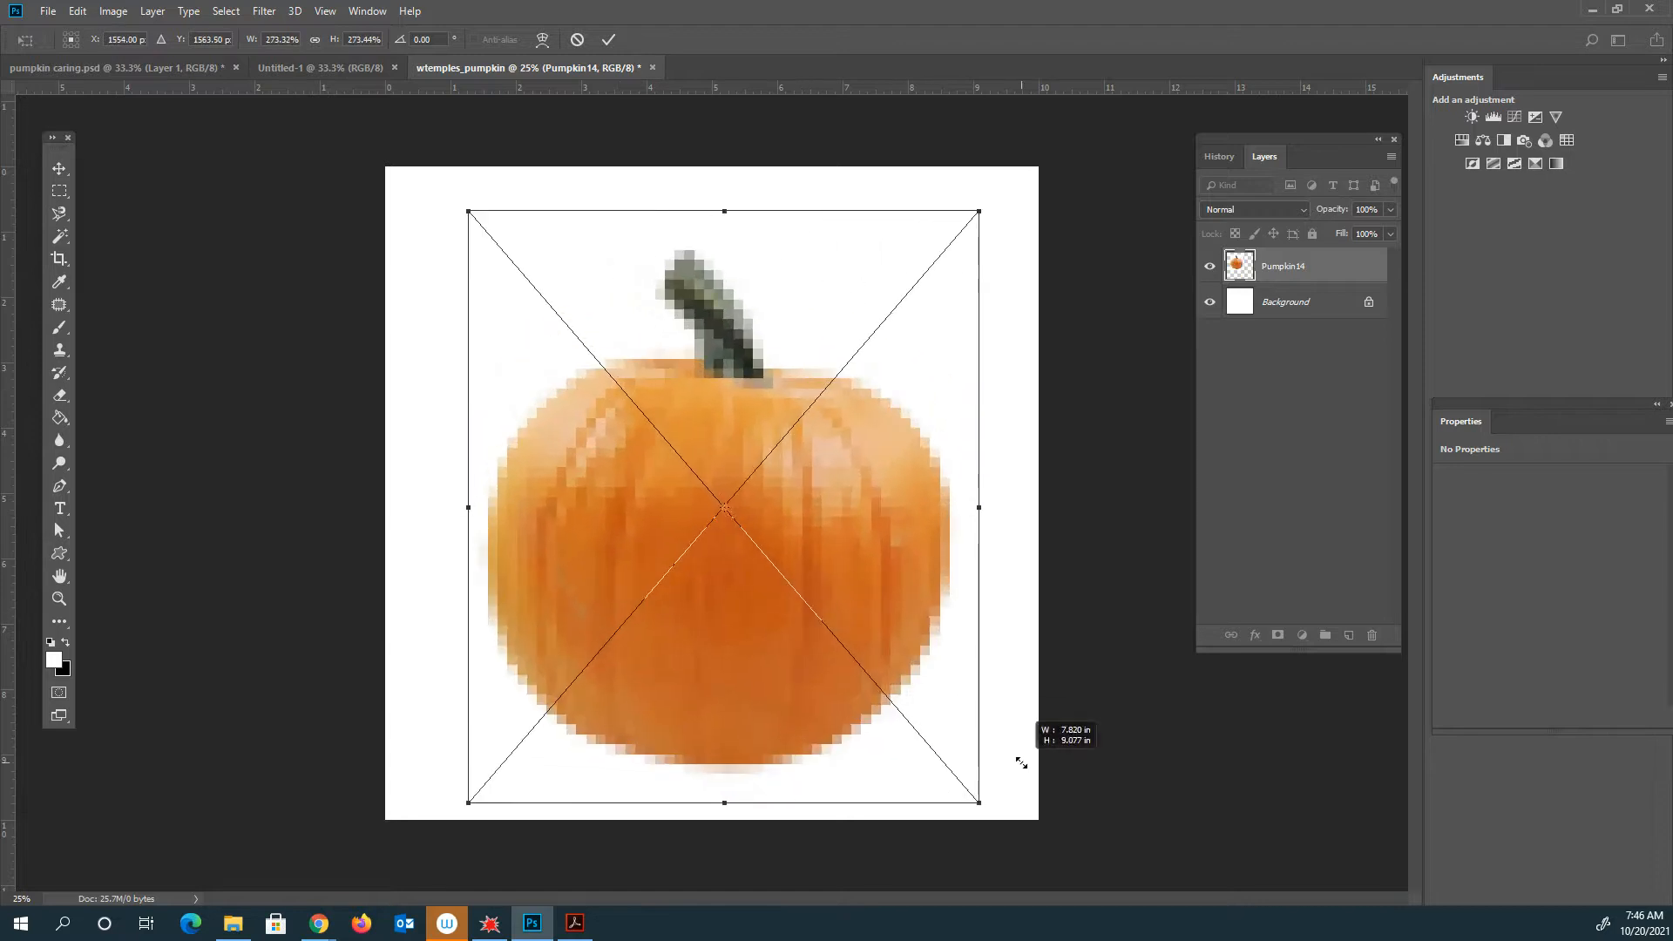
{"action": "double_click", "coordinate": [748, 662]}
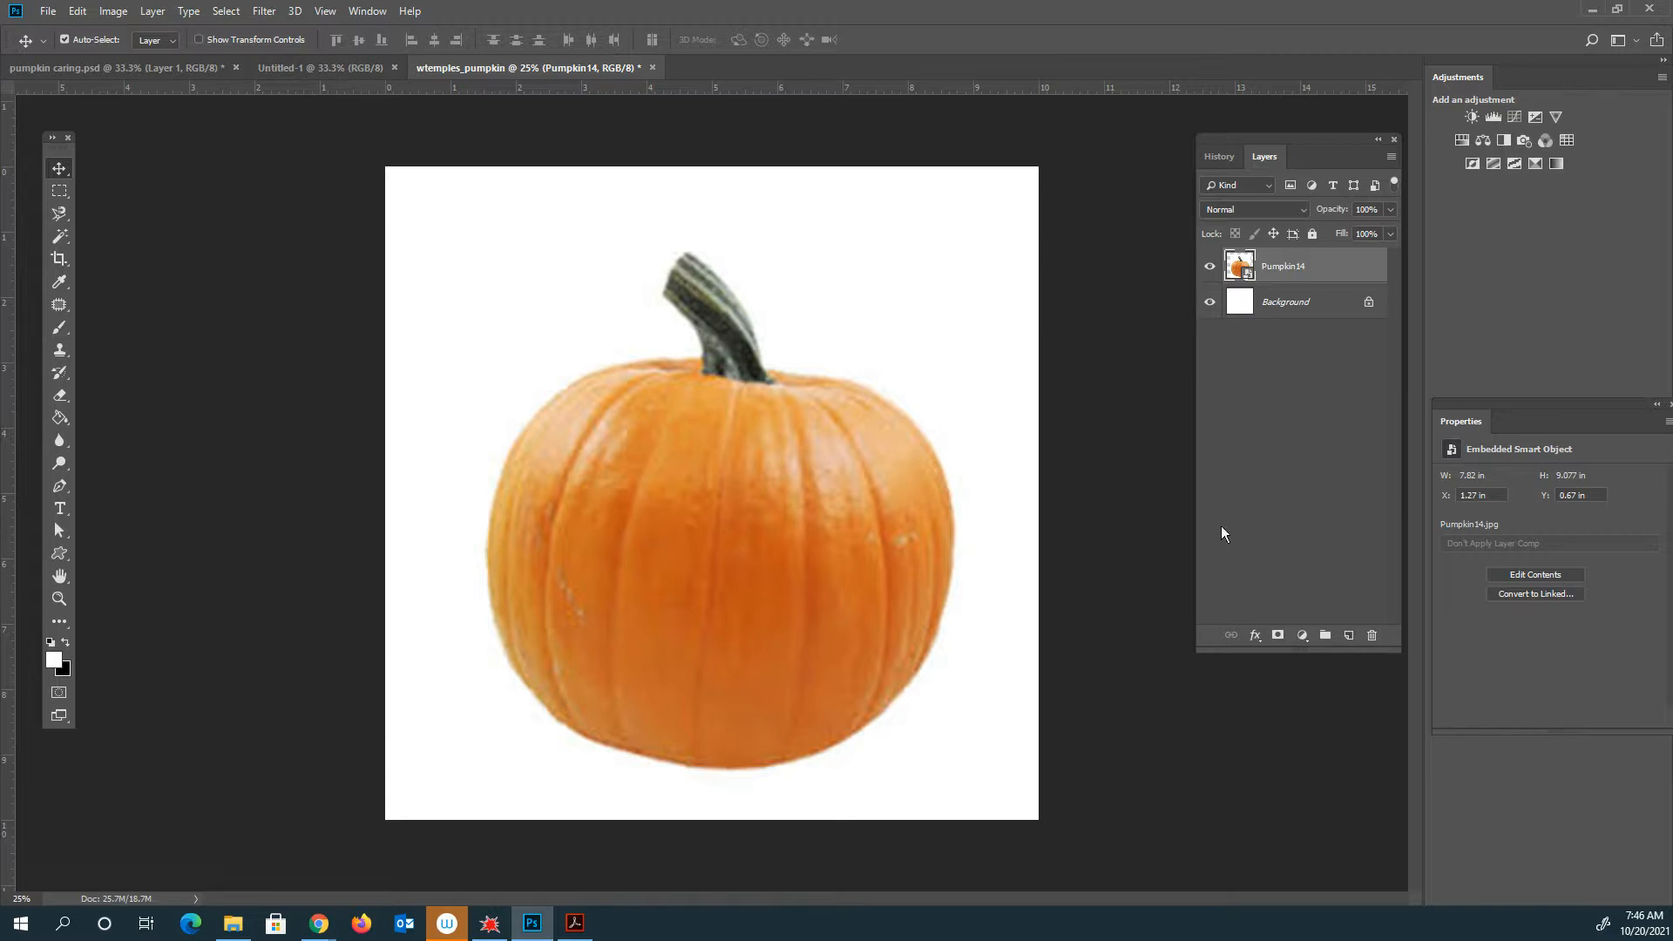
{"action": "right_click", "coordinate": [1333, 272]}
{"action": "left_click", "coordinate": [1427, 472]}
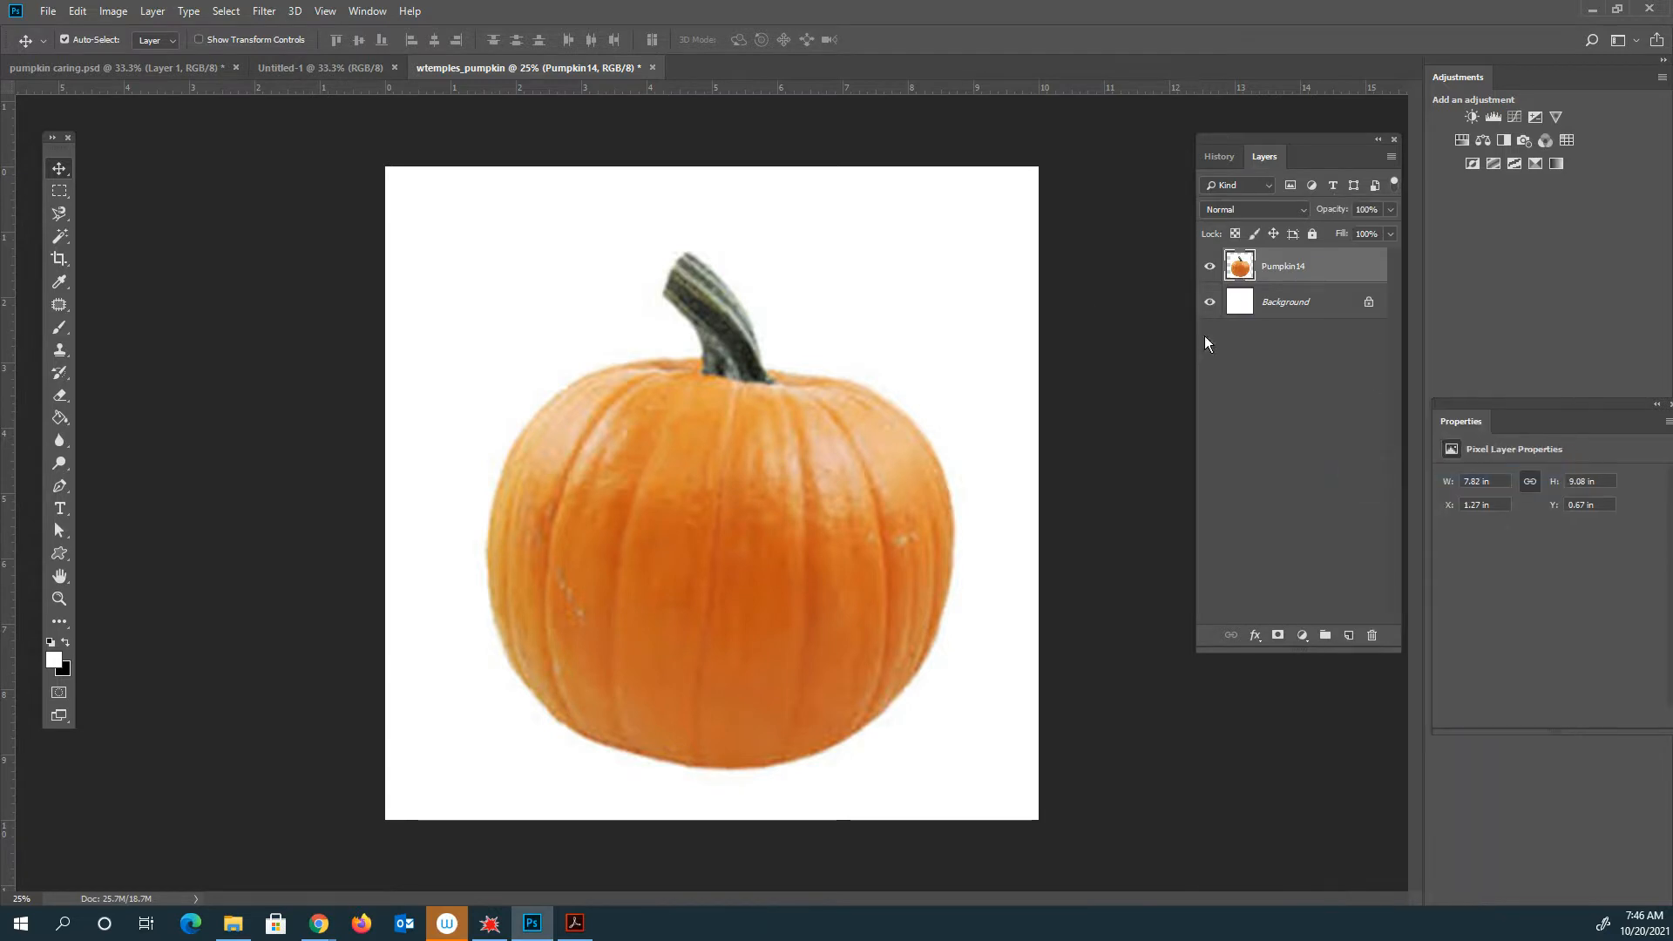
Delete the white backdrop around the pumpkin with the Magic Wand, and check the cutout by briefly hiding the Background layer
{"action": "left_click", "coordinate": [61, 238]}
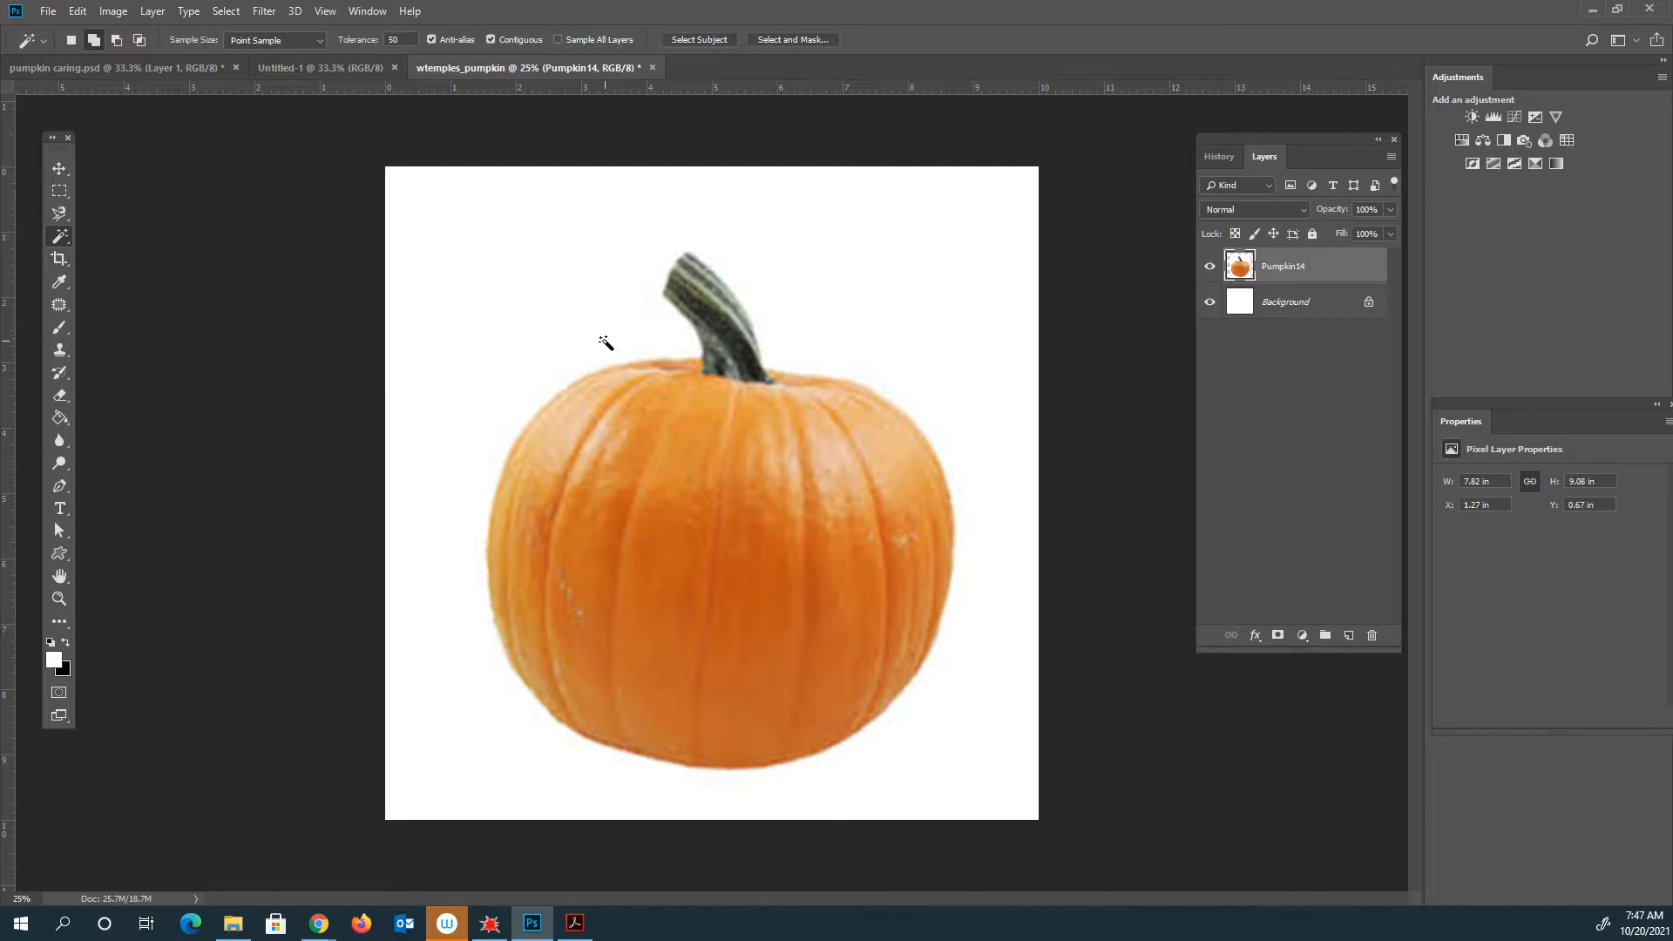
{"action": "left_click", "coordinate": [605, 342]}
{"action": "key", "text": "Delete"}
{"action": "left_click", "coordinate": [1210, 302]}
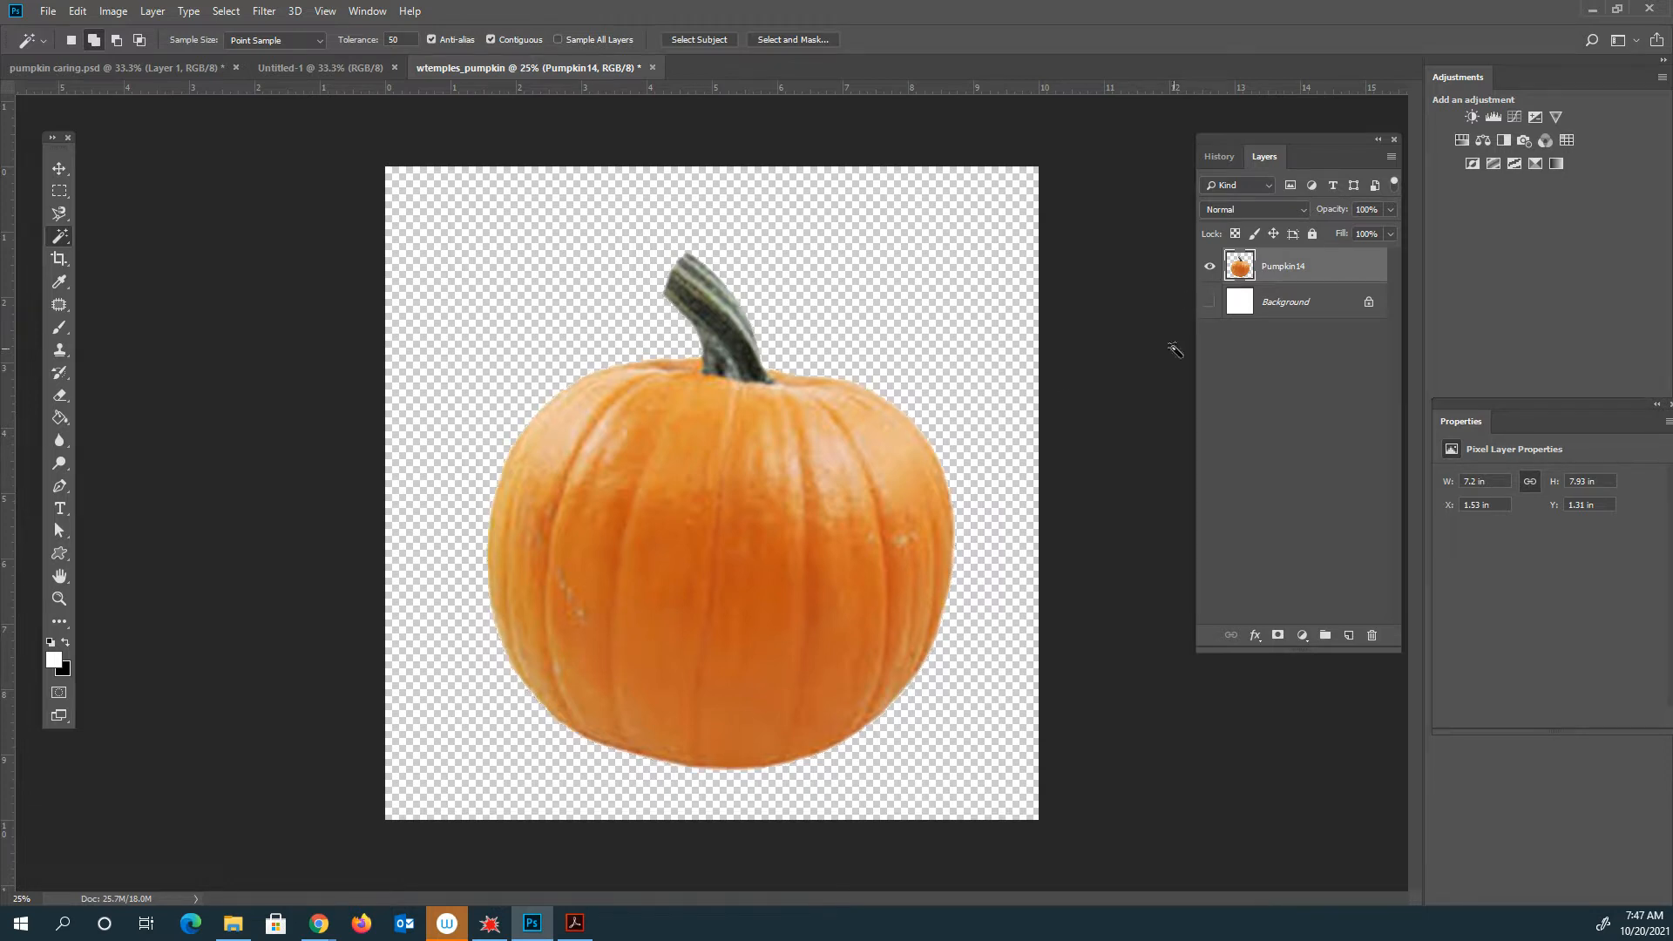
{"action": "left_click", "coordinate": [1210, 302]}
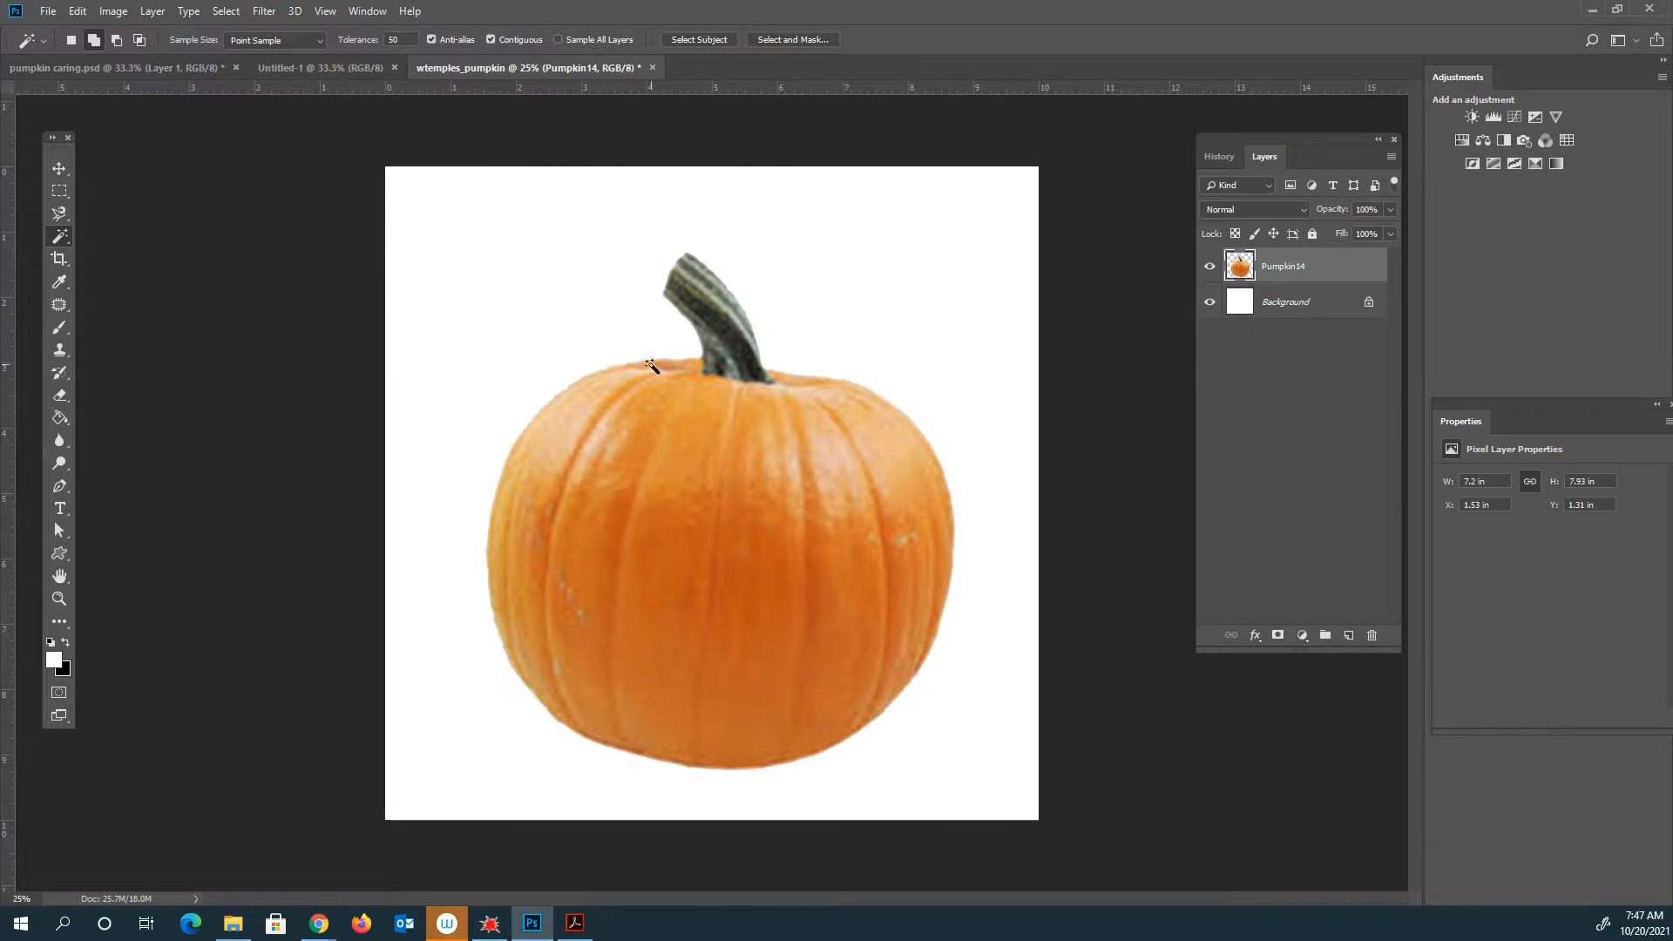
Place the ghosthappybig face pattern from the pumpkins folder as an embedded image above the pumpkin
{"action": "left_click", "coordinate": [48, 11]}
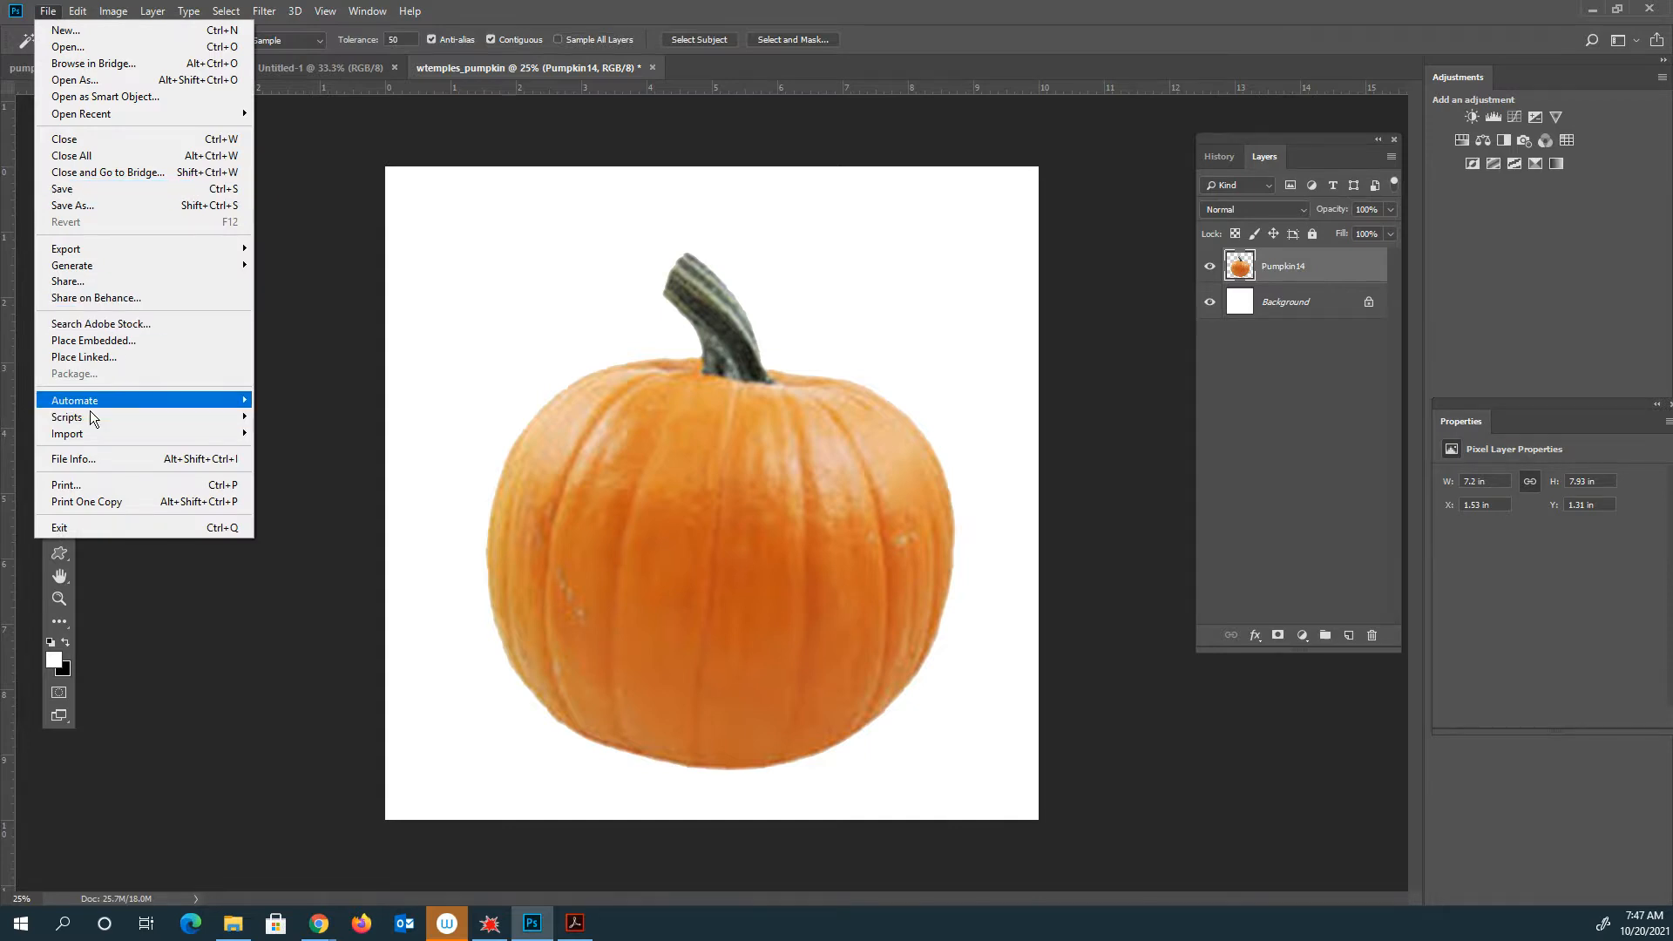
{"action": "left_click", "coordinate": [96, 340]}
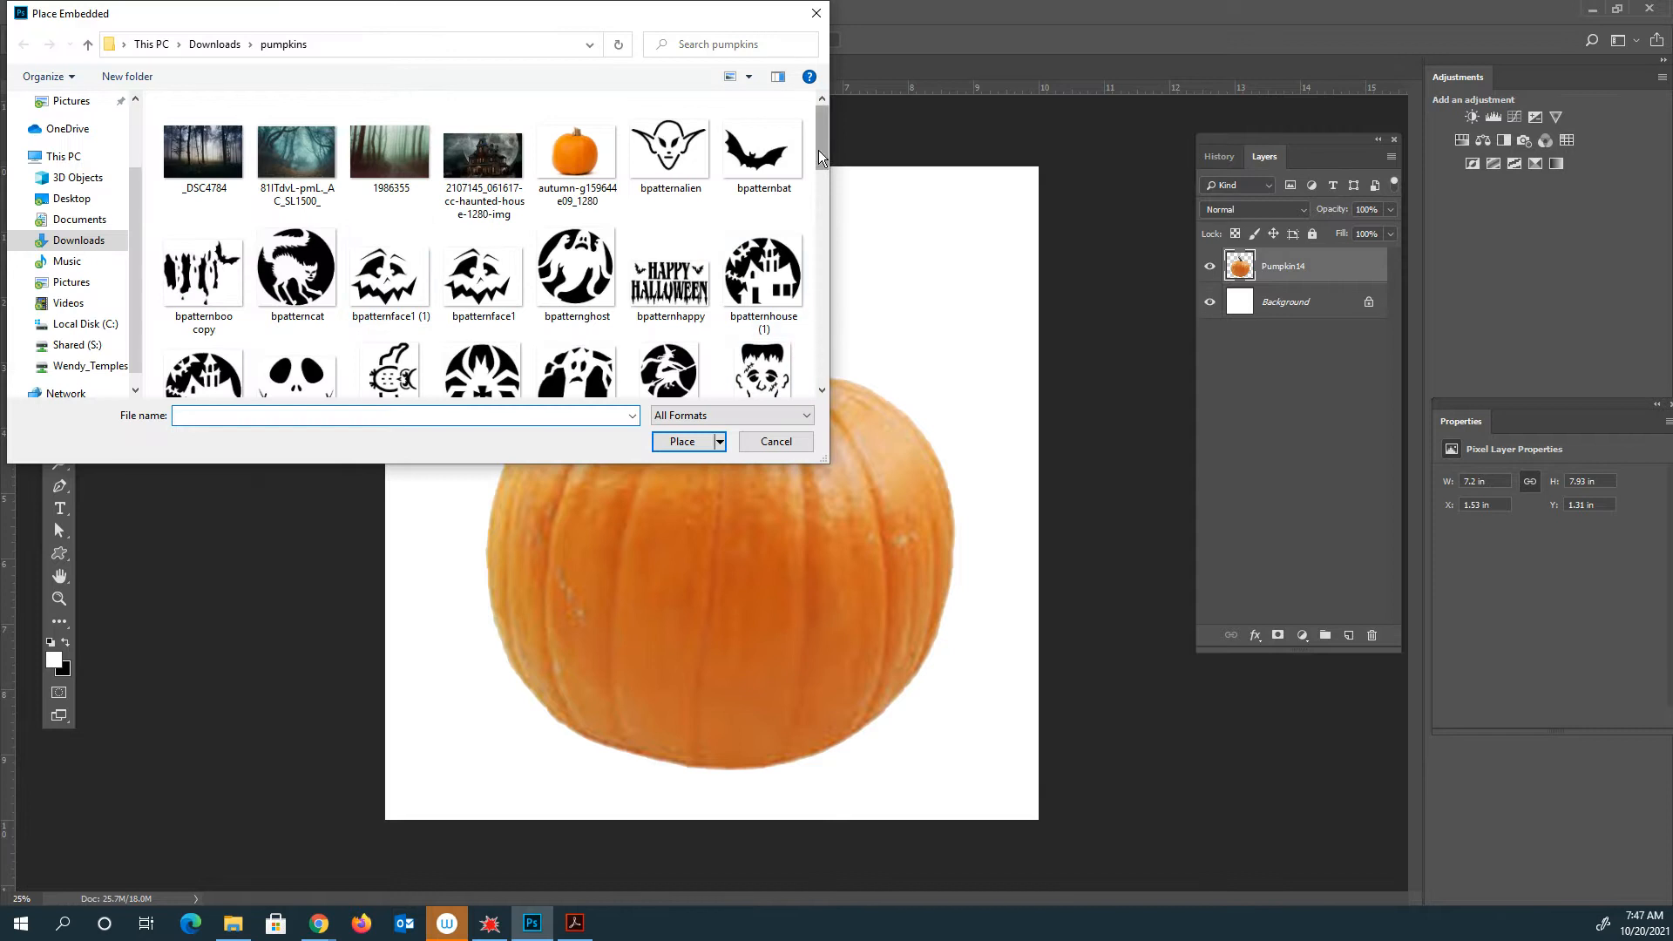
{"action": "left_click_drag", "start_coordinate": [823, 150], "coordinate": [829, 164]}
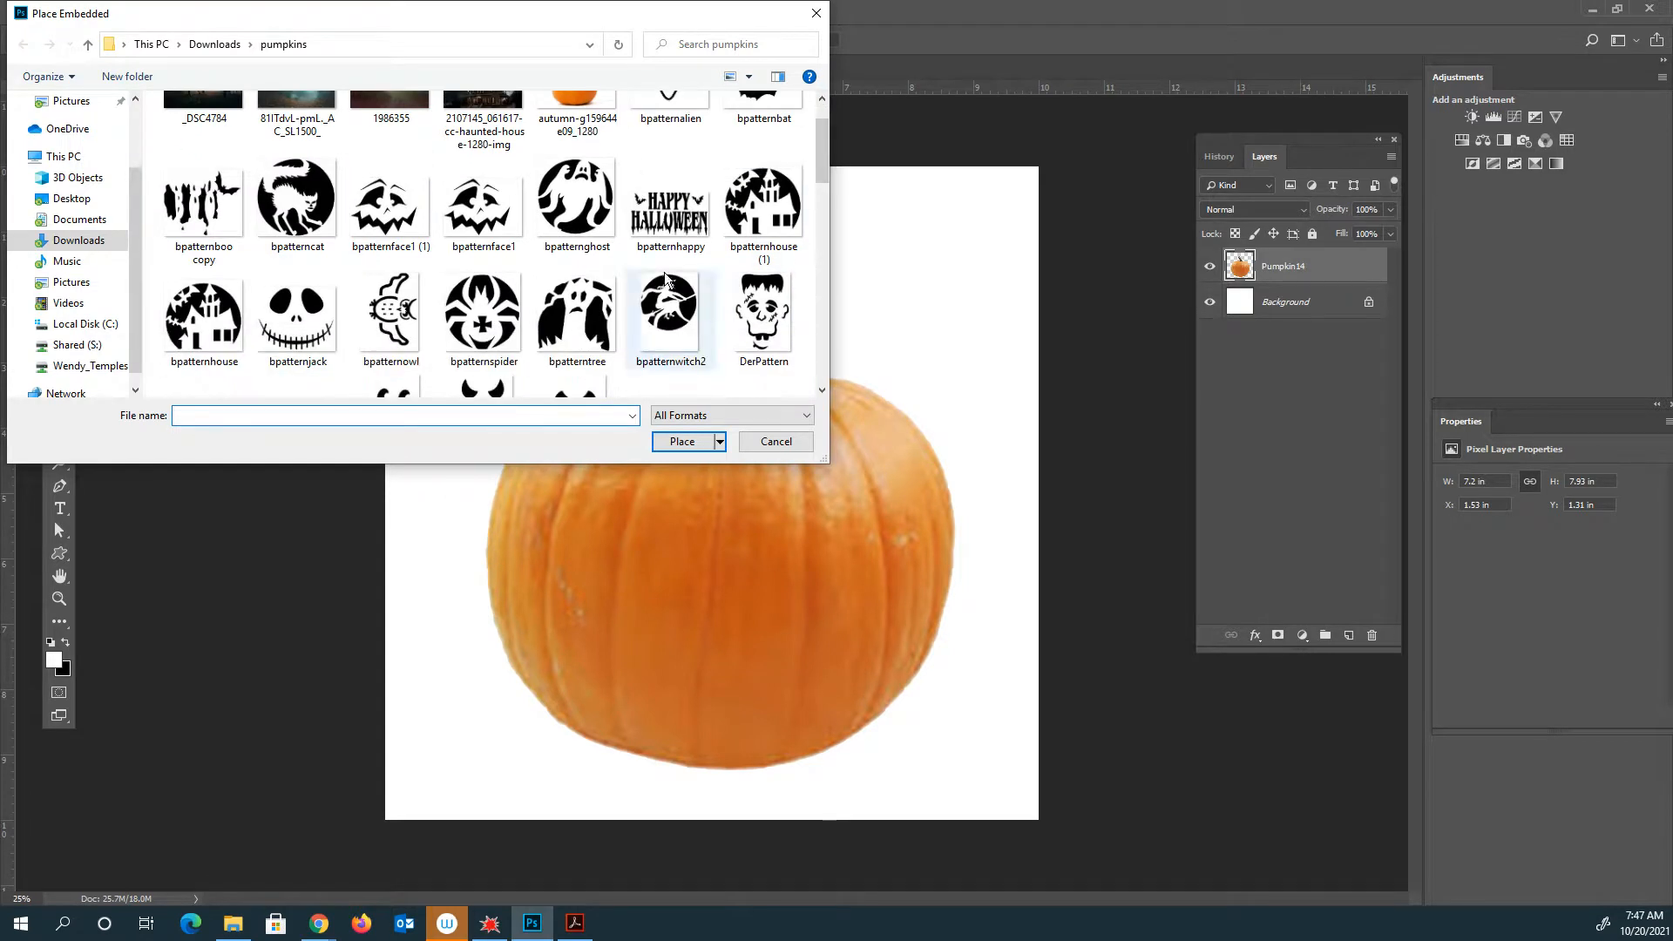
{"action": "left_click_drag", "start_coordinate": [819, 160], "coordinate": [840, 230]}
{"action": "left_click", "coordinate": [205, 240]}
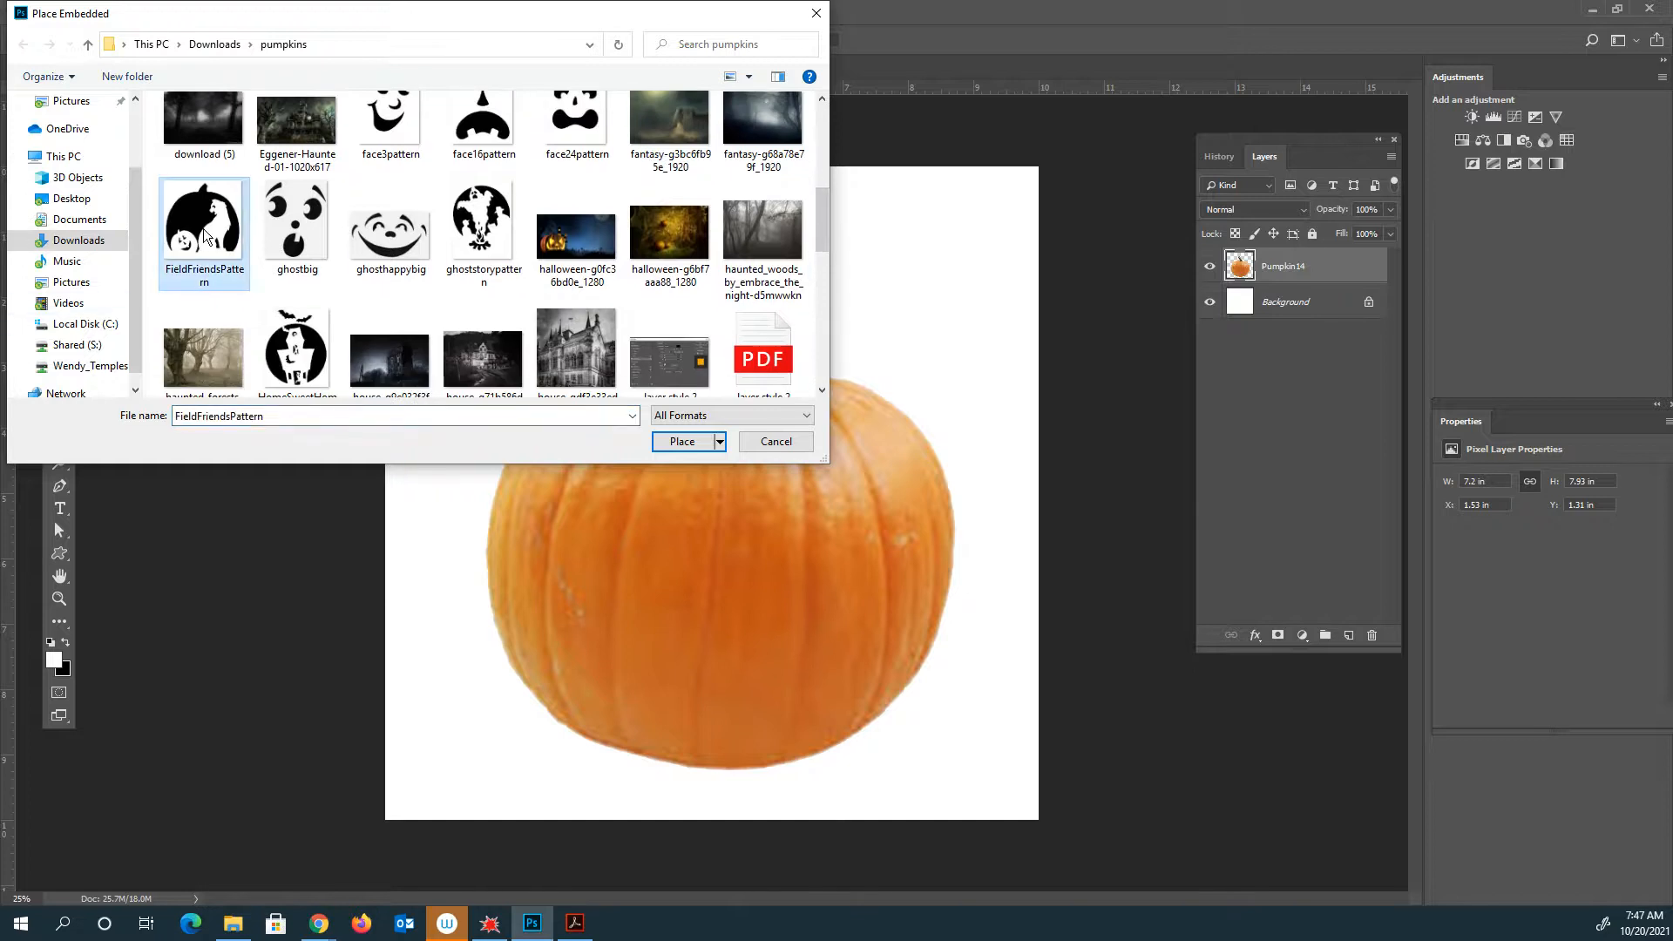
{"action": "double_click", "coordinate": [367, 254]}
Move the face pattern down onto the middle of the pumpkin's body and rasterize its layer
{"action": "left_click_drag", "start_coordinate": [800, 482], "coordinate": [802, 570]}
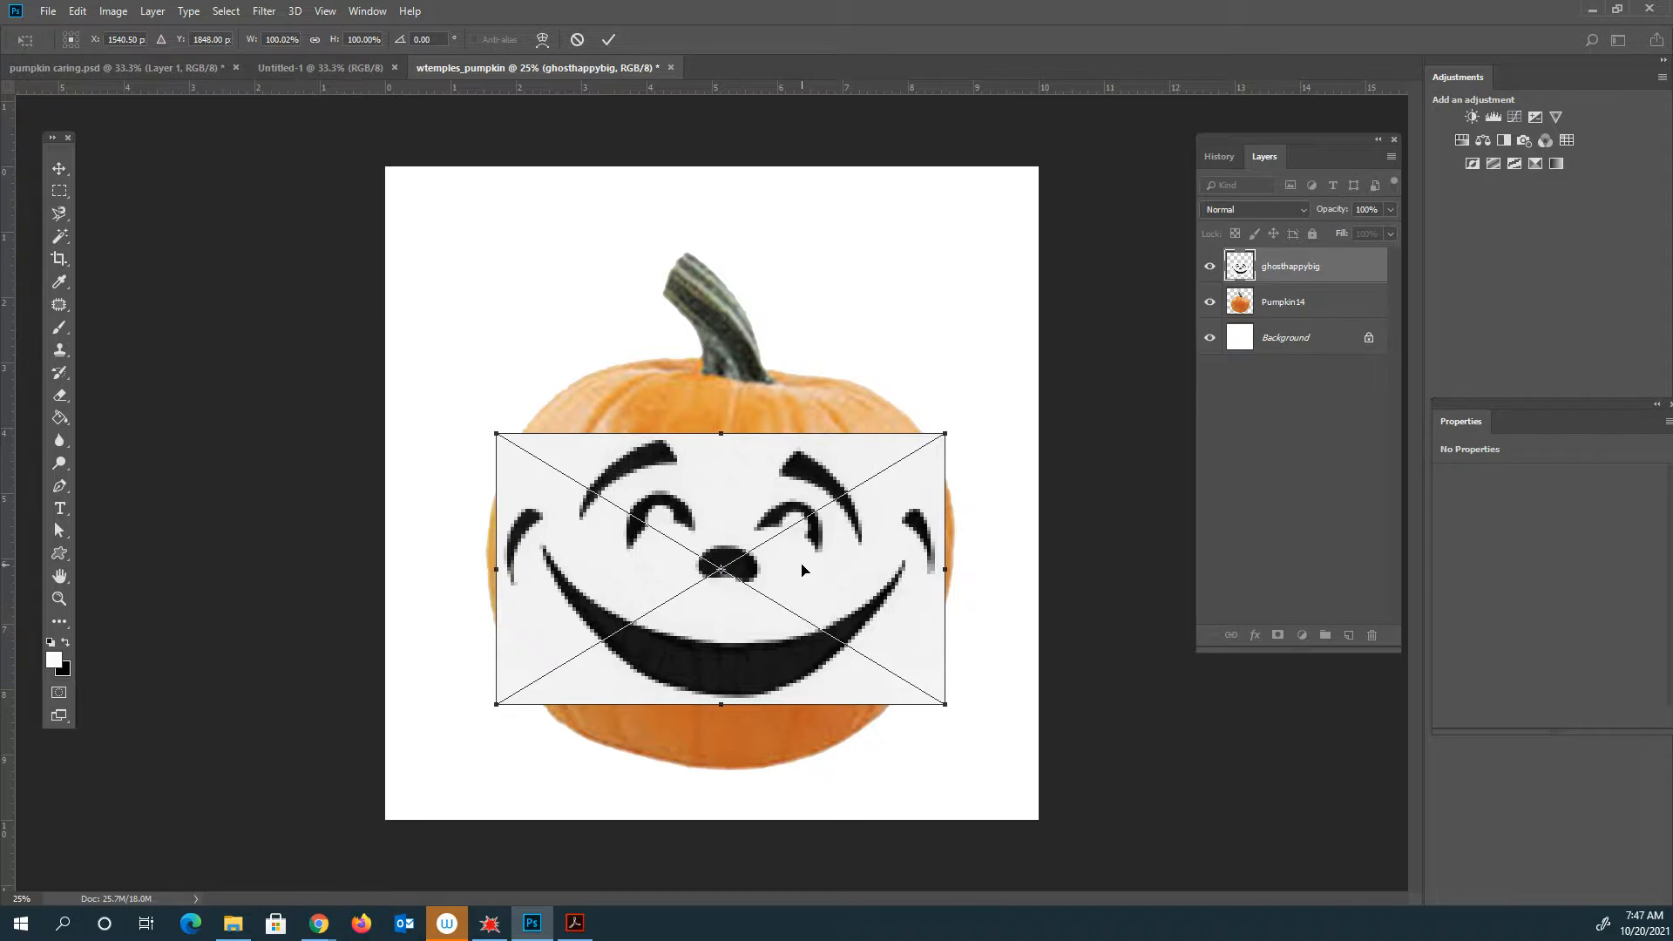
{"action": "key", "text": "Return"}
{"action": "key", "text": "w"}
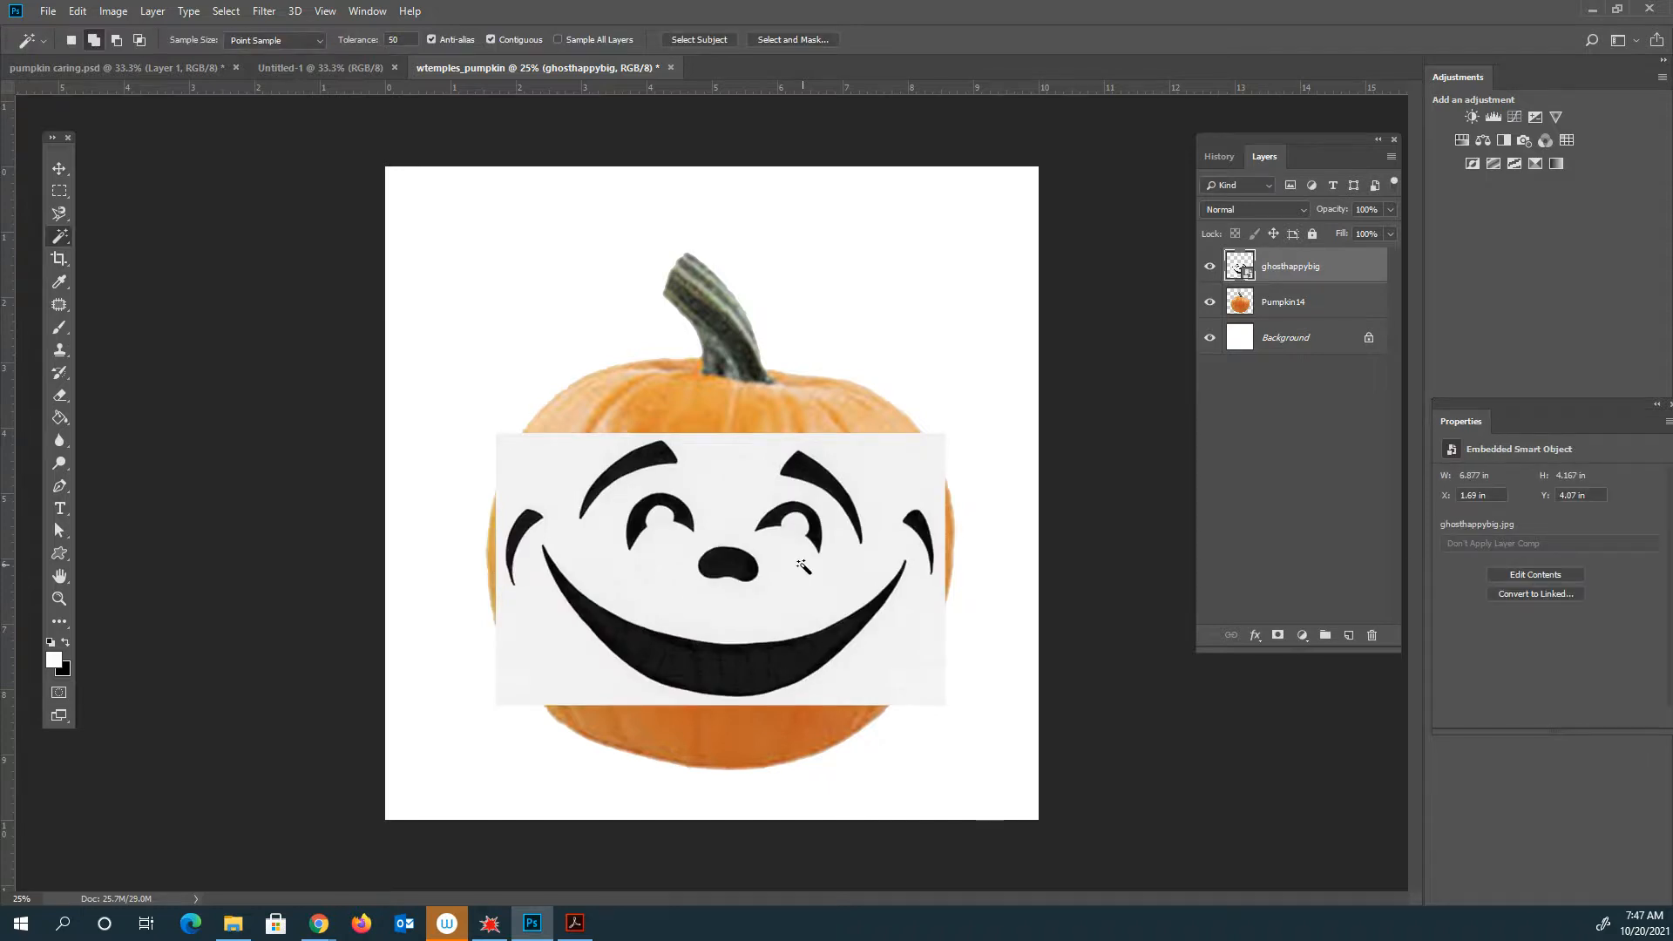
{"action": "right_click", "coordinate": [1335, 267]}
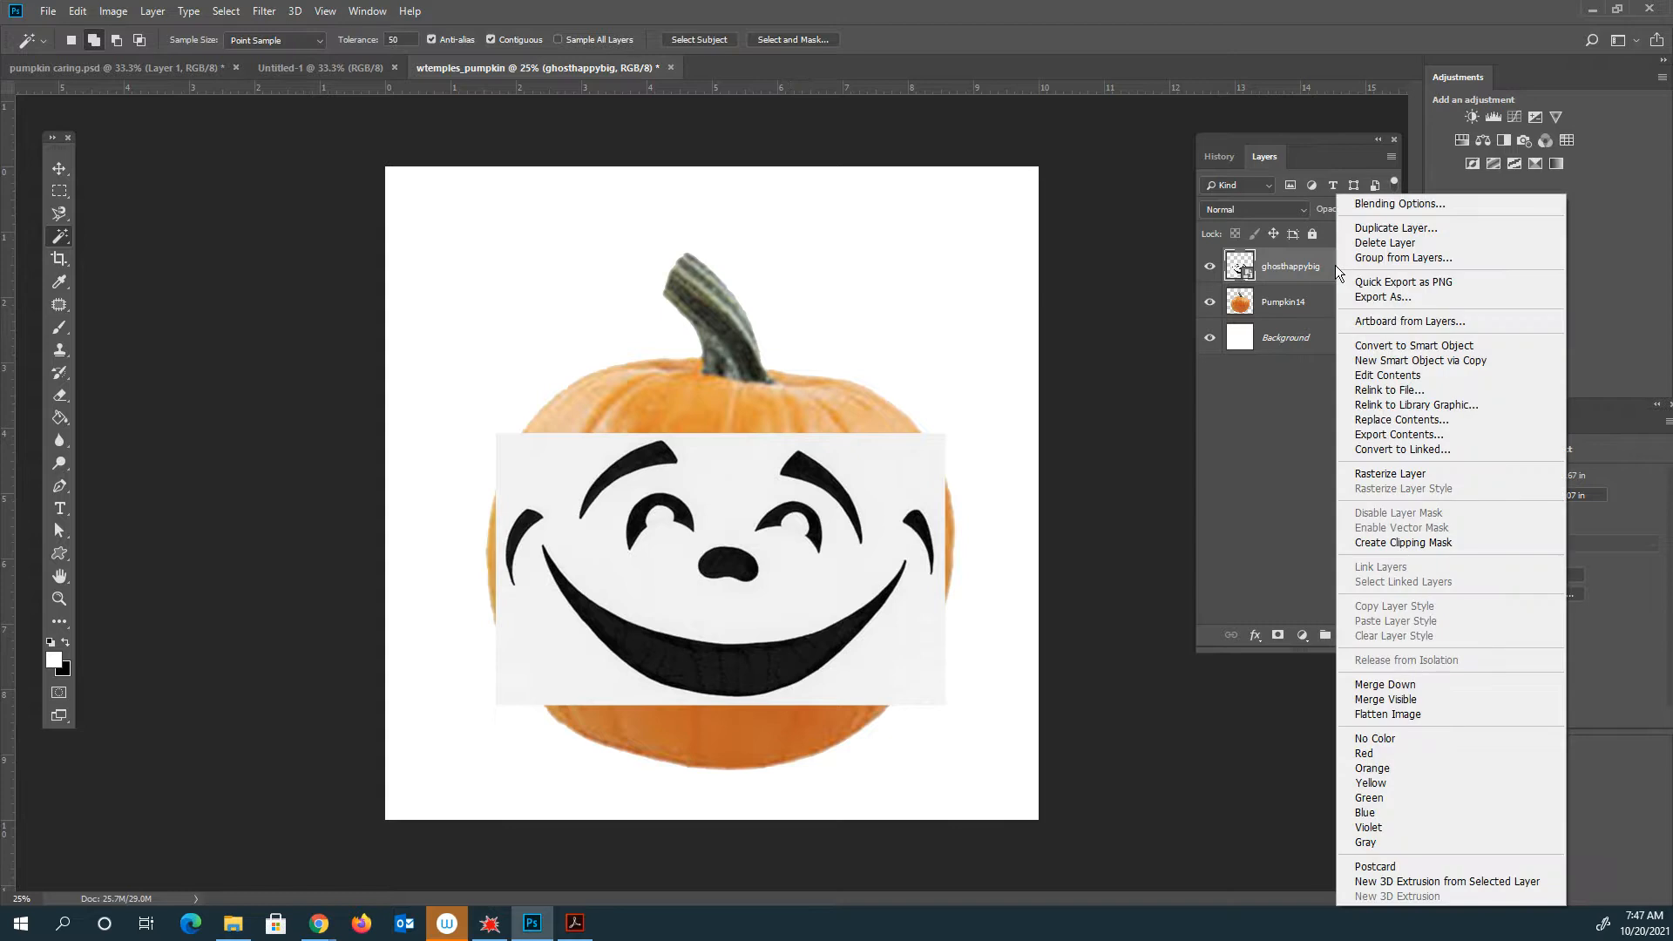
{"action": "left_click", "coordinate": [1394, 474]}
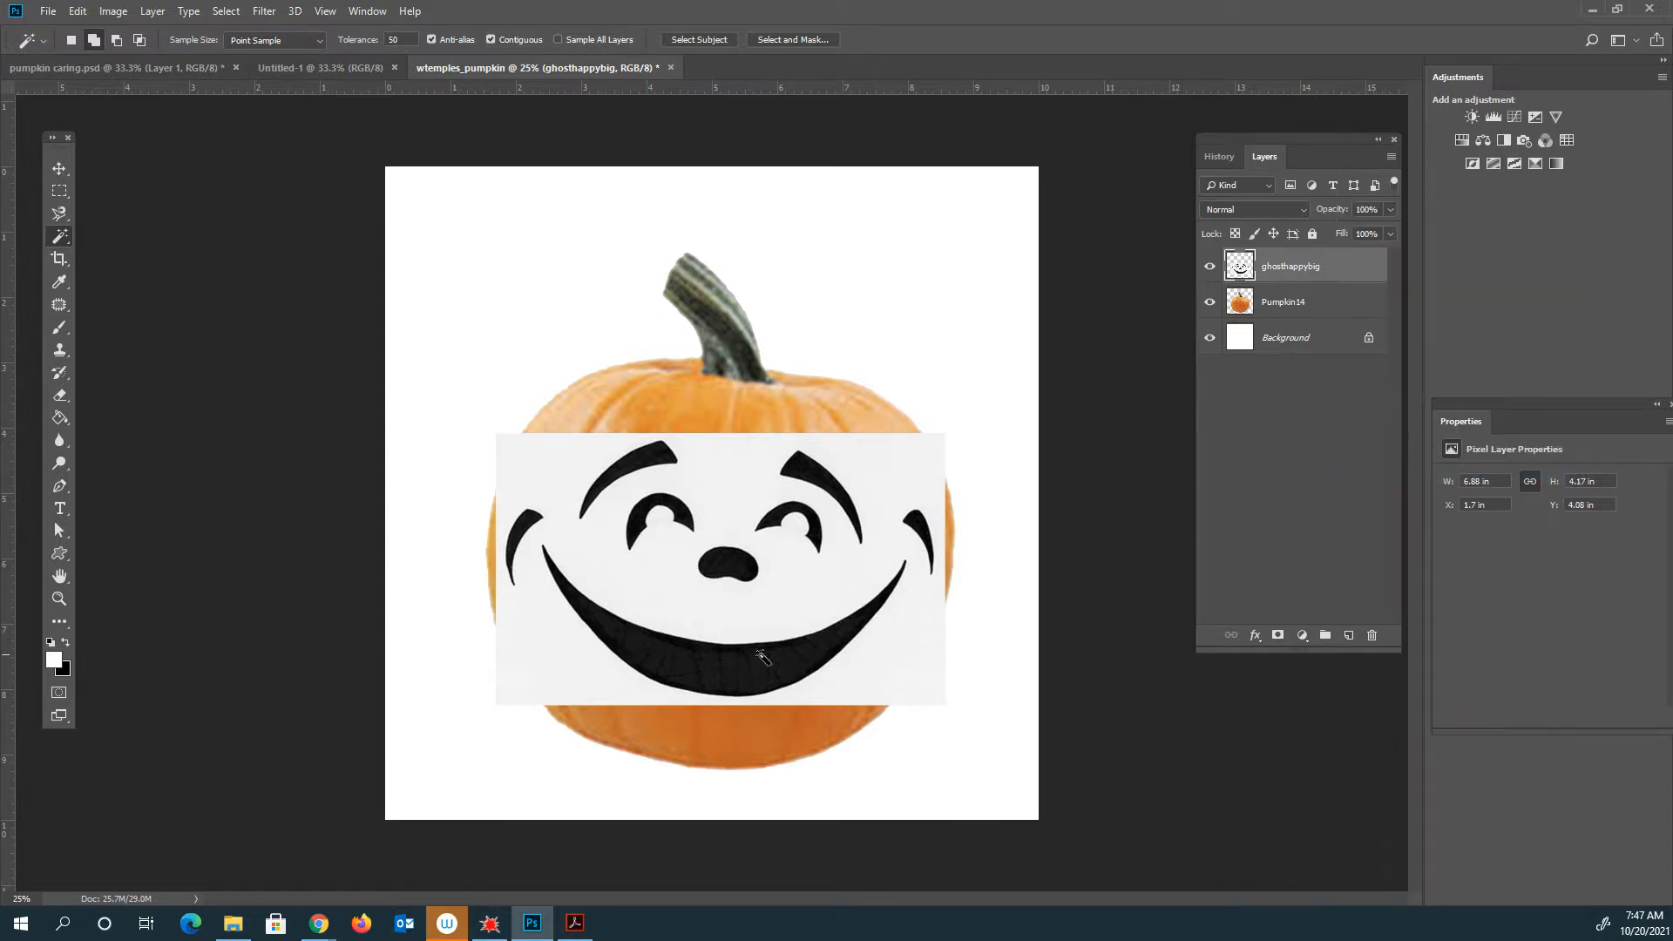
Delete the white area around the black facial features with the Magic Wand and clear the selection
{"action": "left_click", "coordinate": [673, 605]}
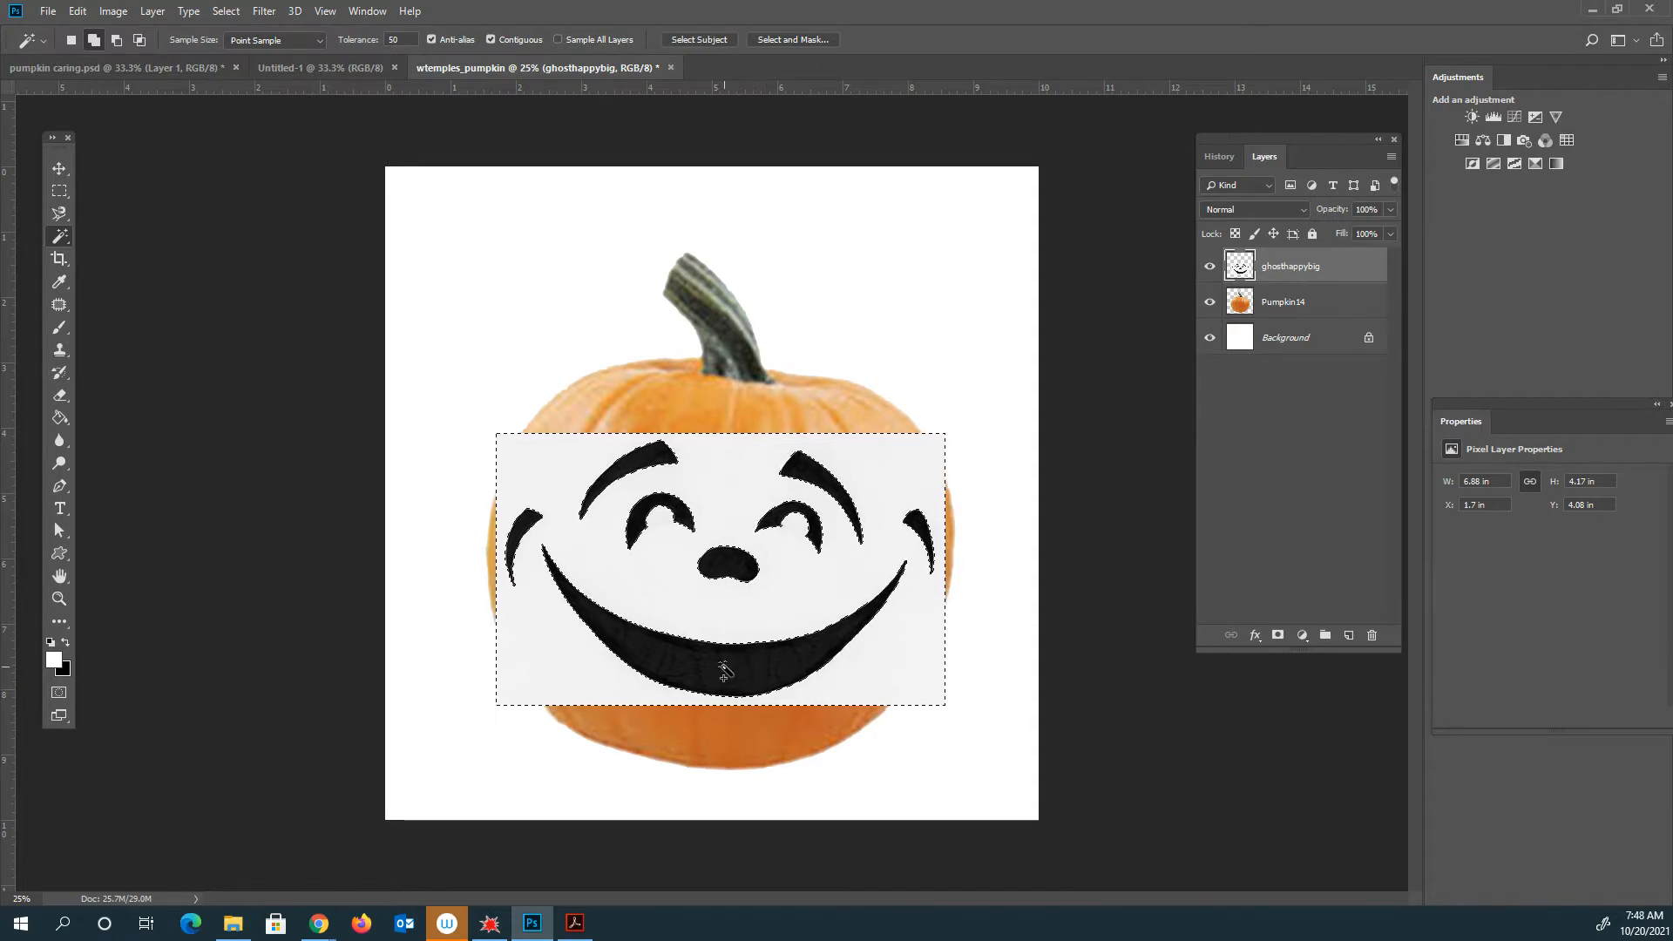
{"action": "key", "text": "Delete"}
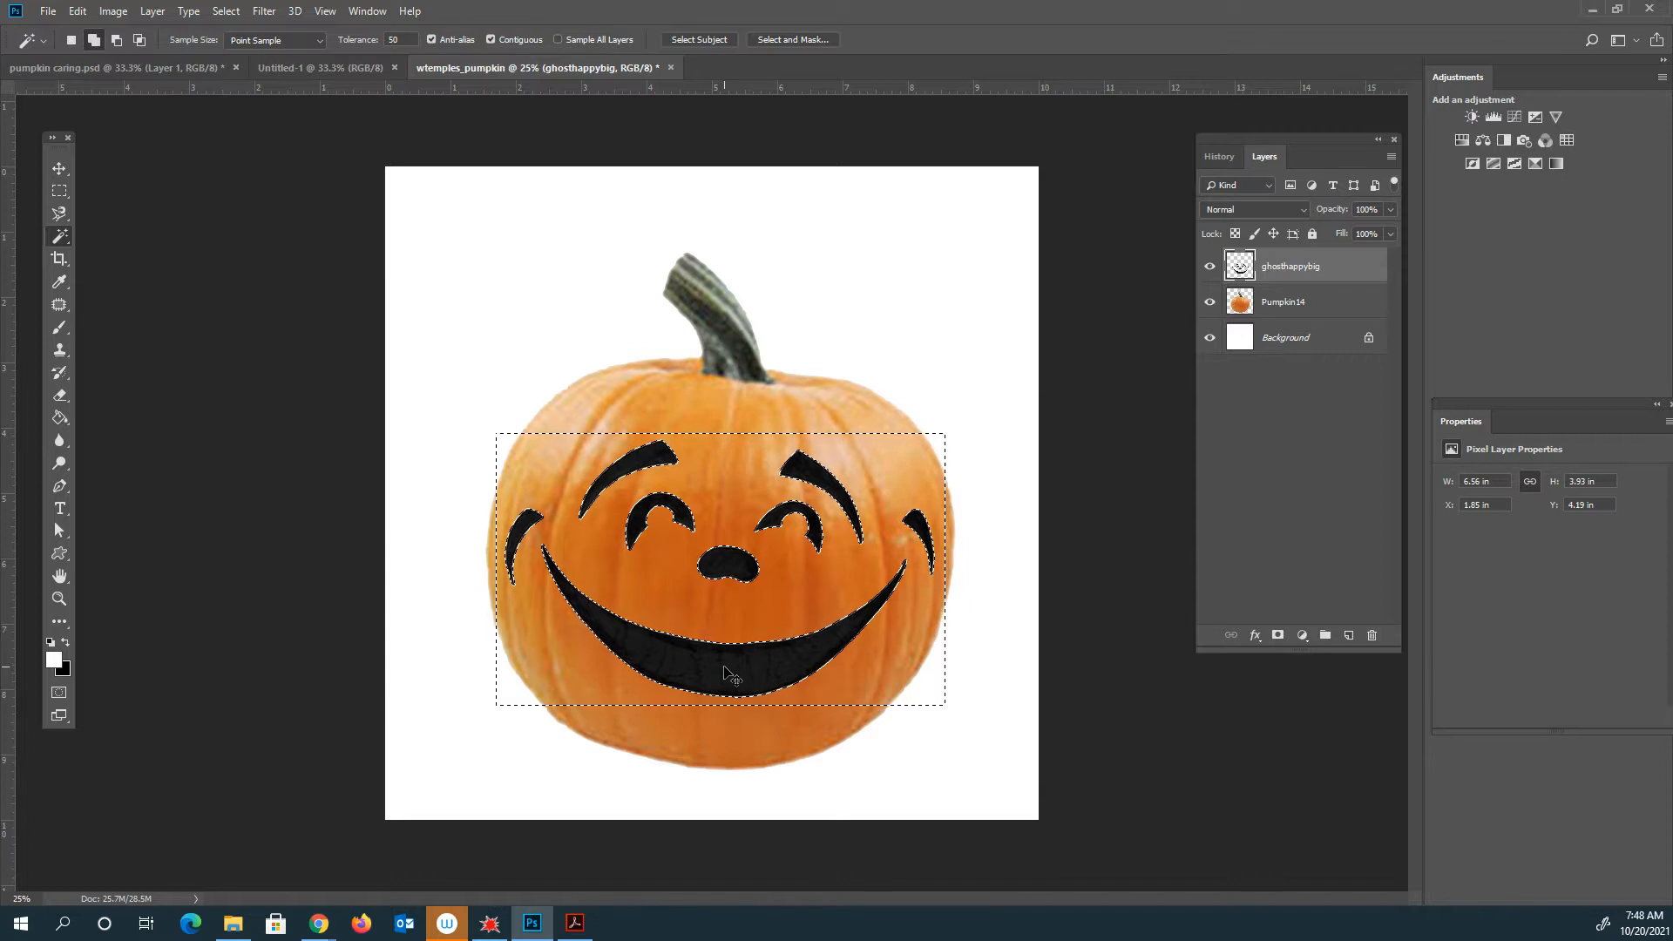
{"action": "key", "text": "ctrl+d"}
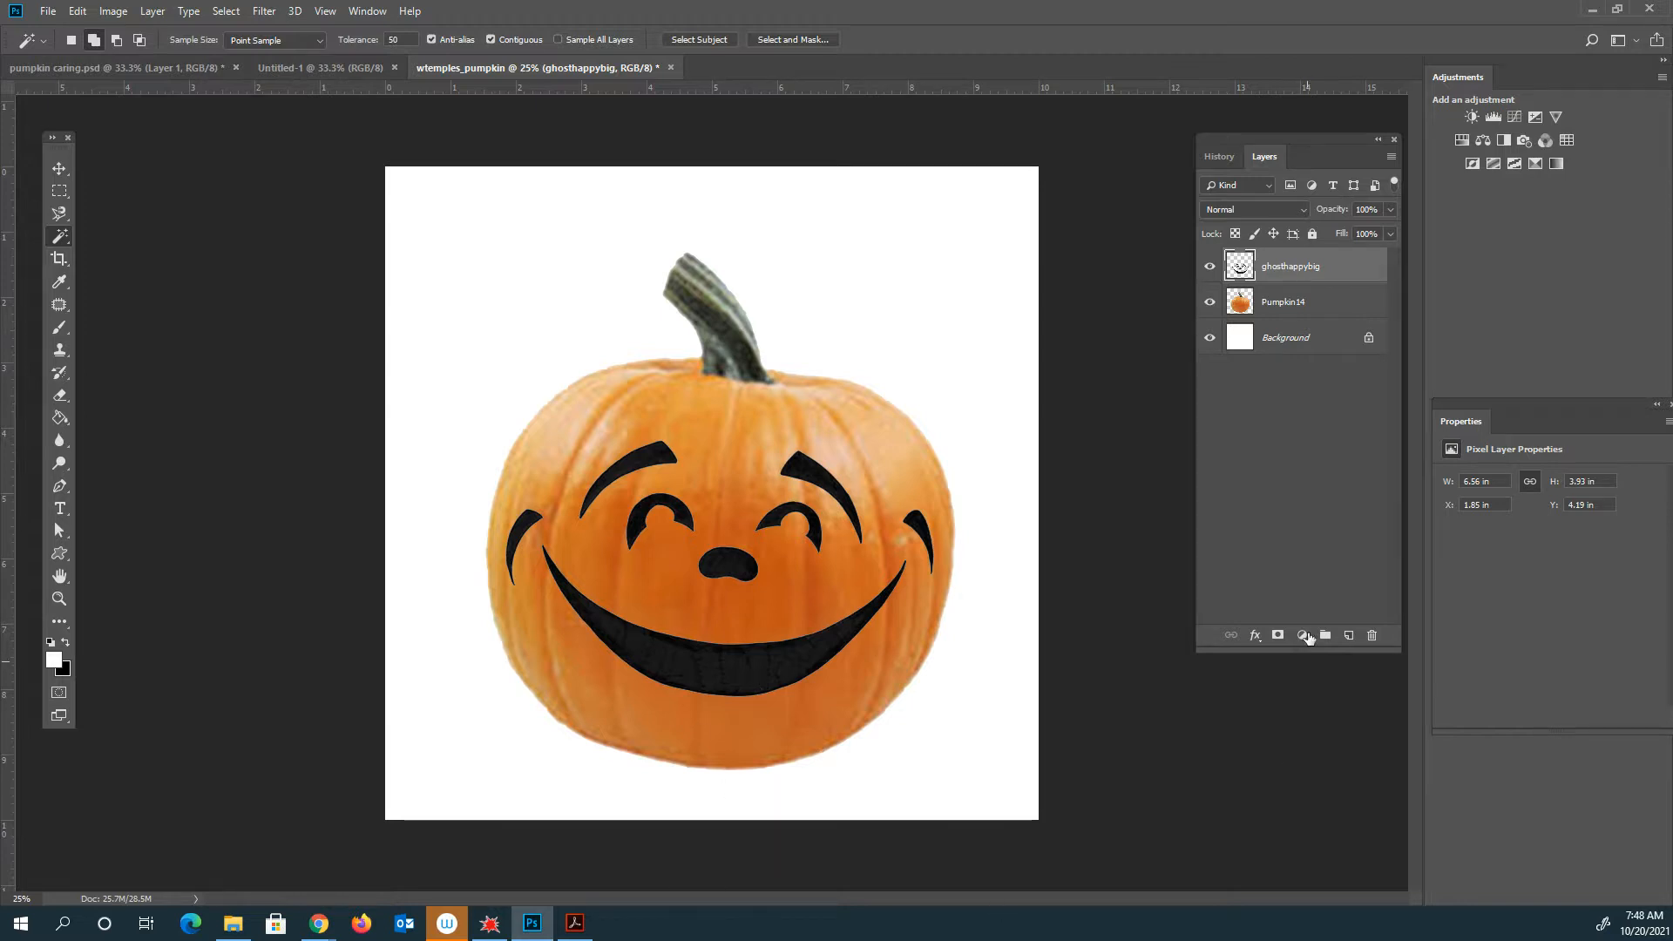
{"action": "double_click", "coordinate": [1347, 277]}
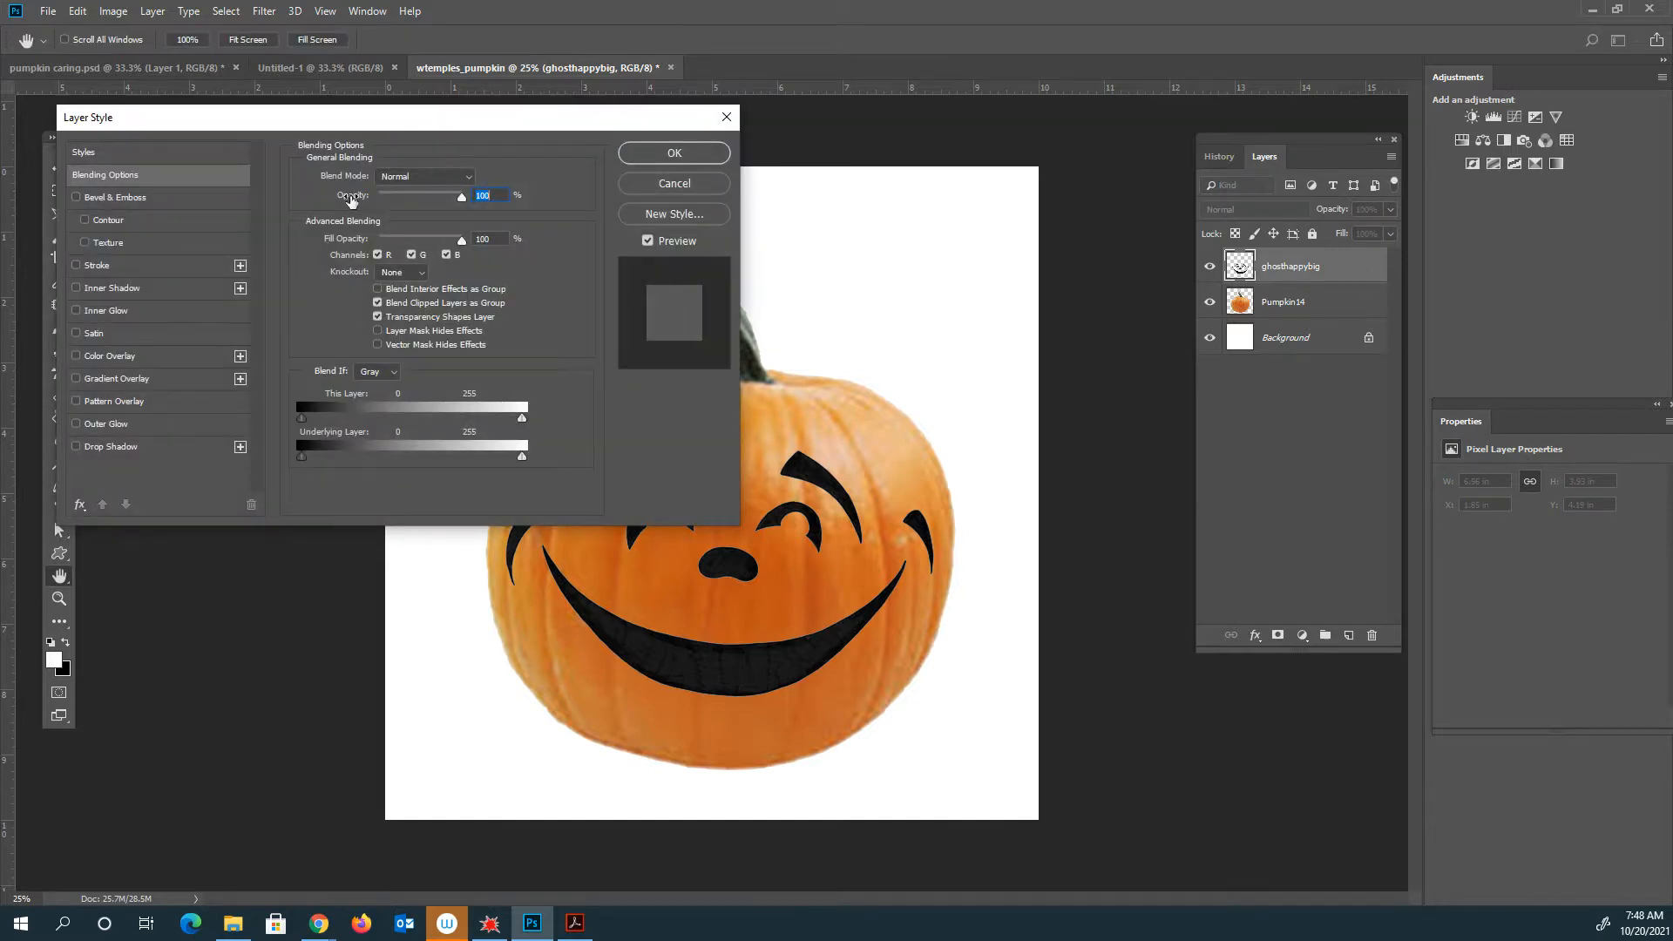
{"action": "left_click_drag", "start_coordinate": [362, 113], "coordinate": [338, 32]}
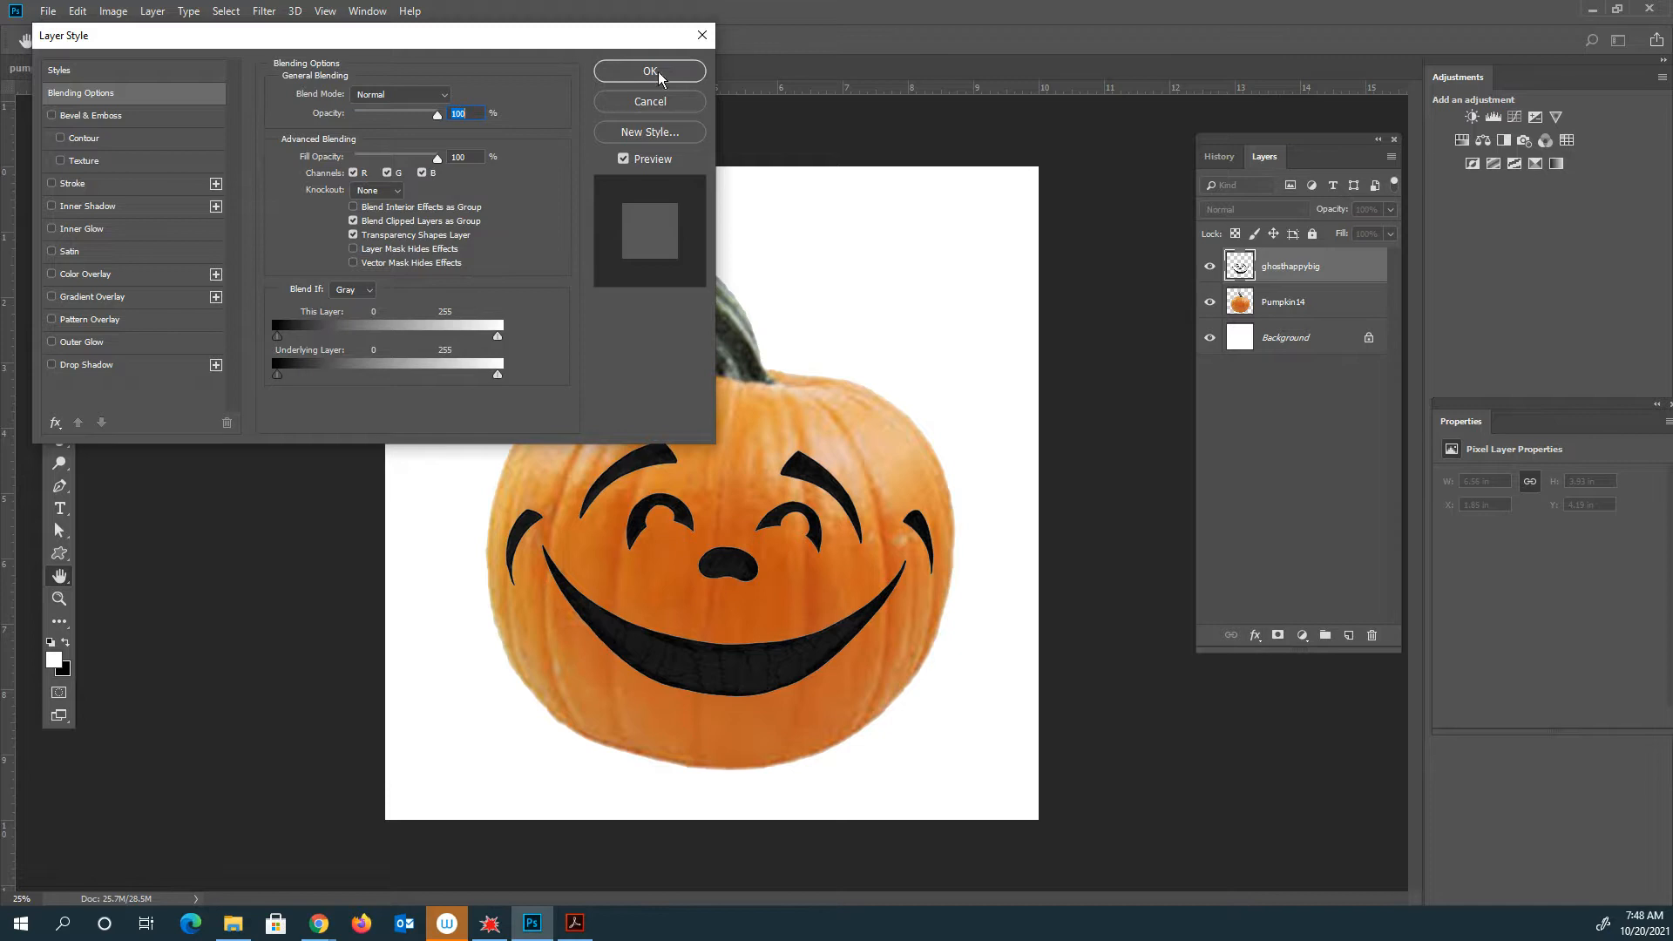
{"action": "key", "text": "Escape"}
Open the blending options of the ghosthappybig layer, enable a Color Overlay, and show its settings
{"action": "left_click", "coordinate": [1253, 636]}
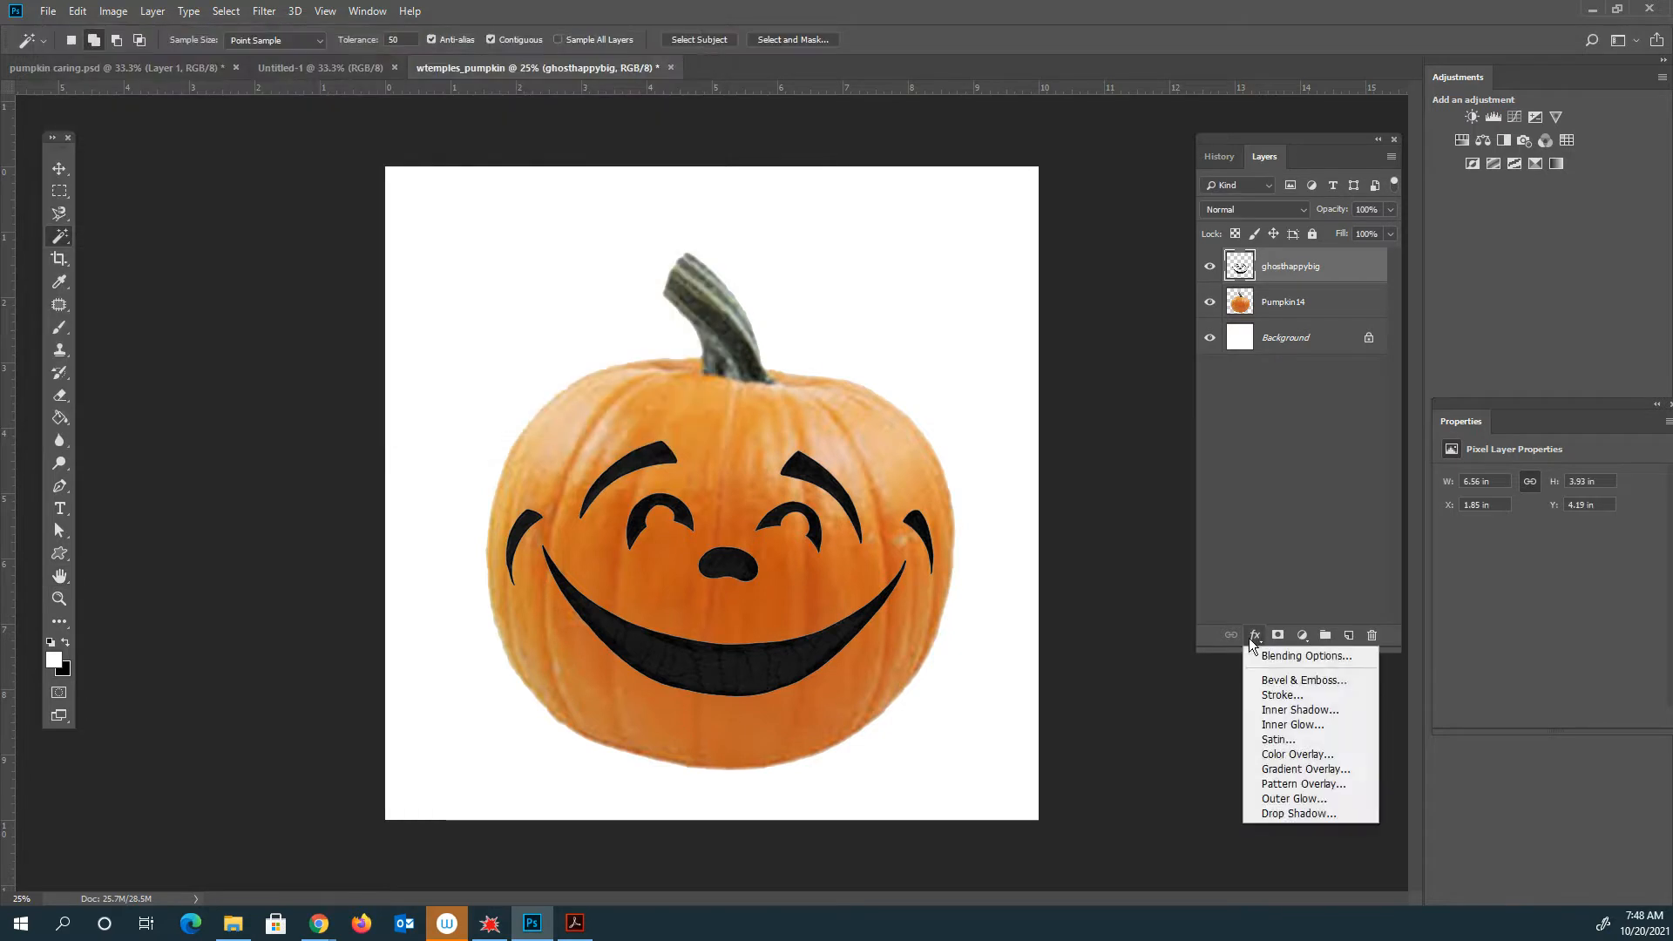
{"action": "left_click", "coordinate": [1294, 653]}
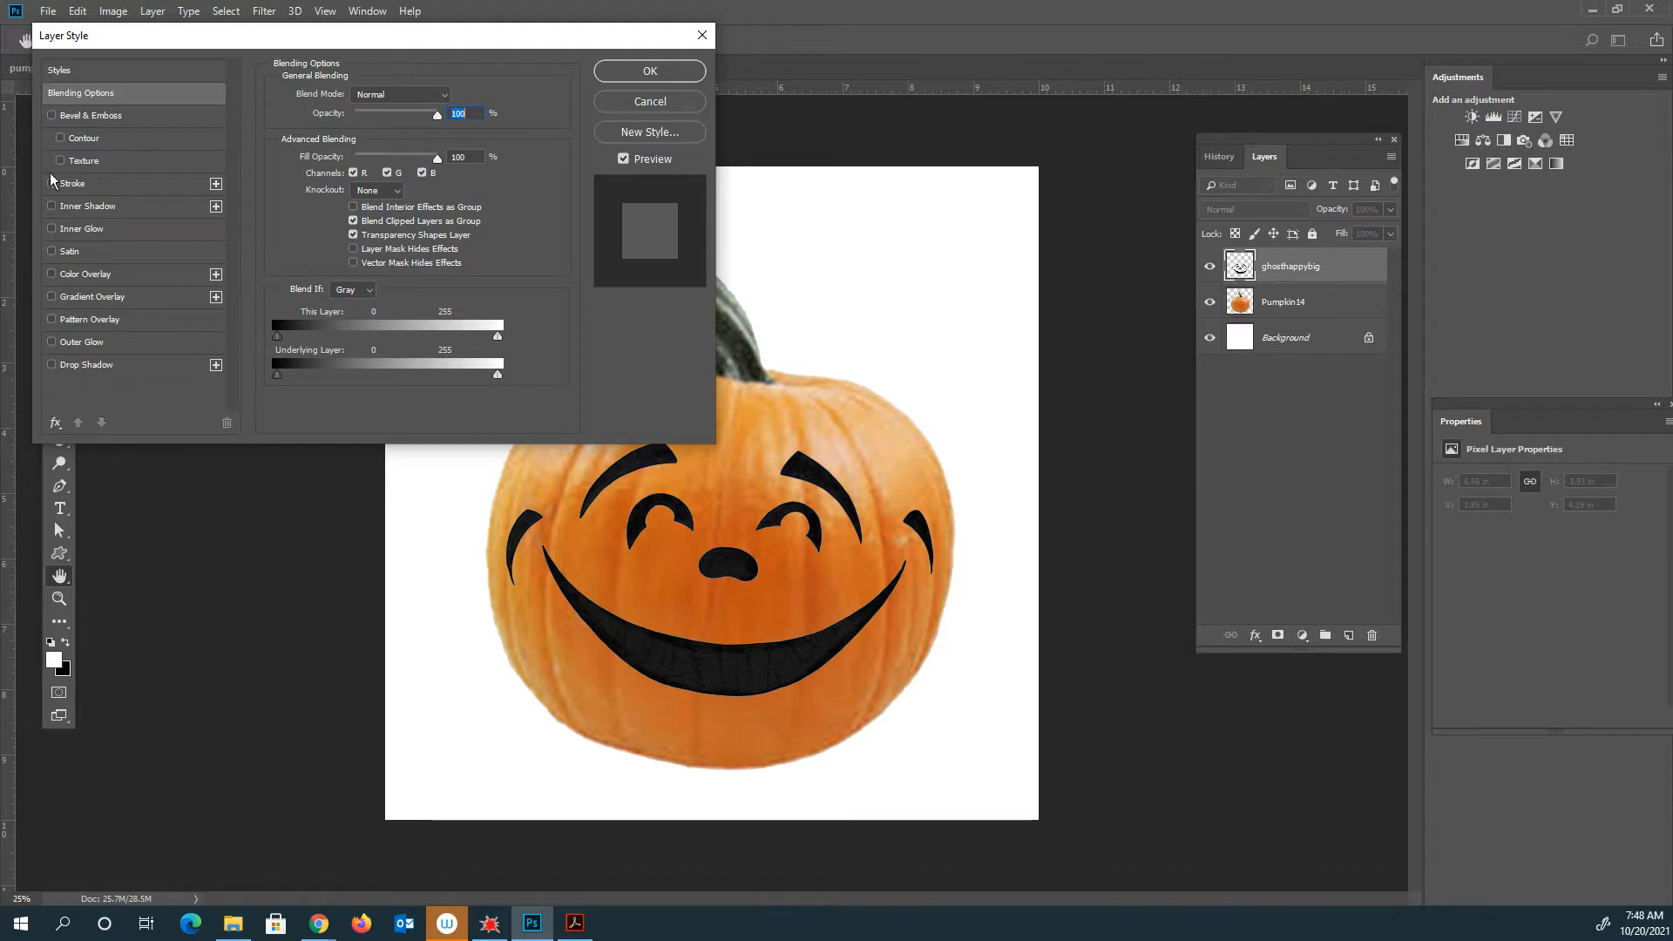
{"action": "left_click", "coordinate": [52, 275]}
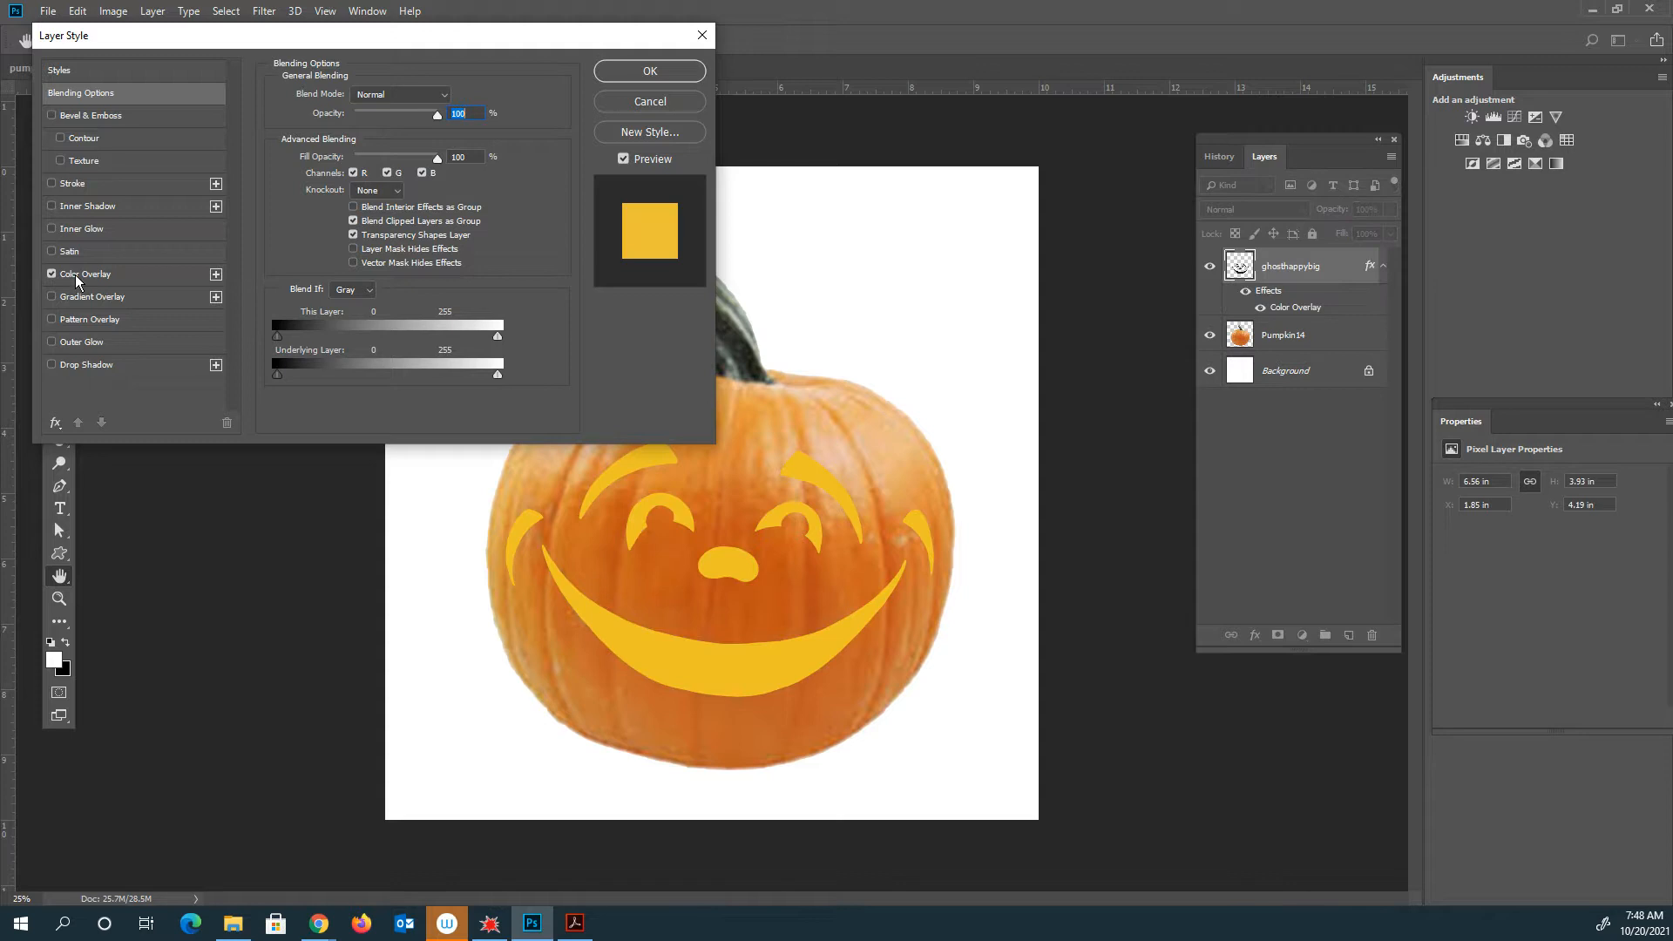
{"action": "left_click", "coordinate": [77, 276]}
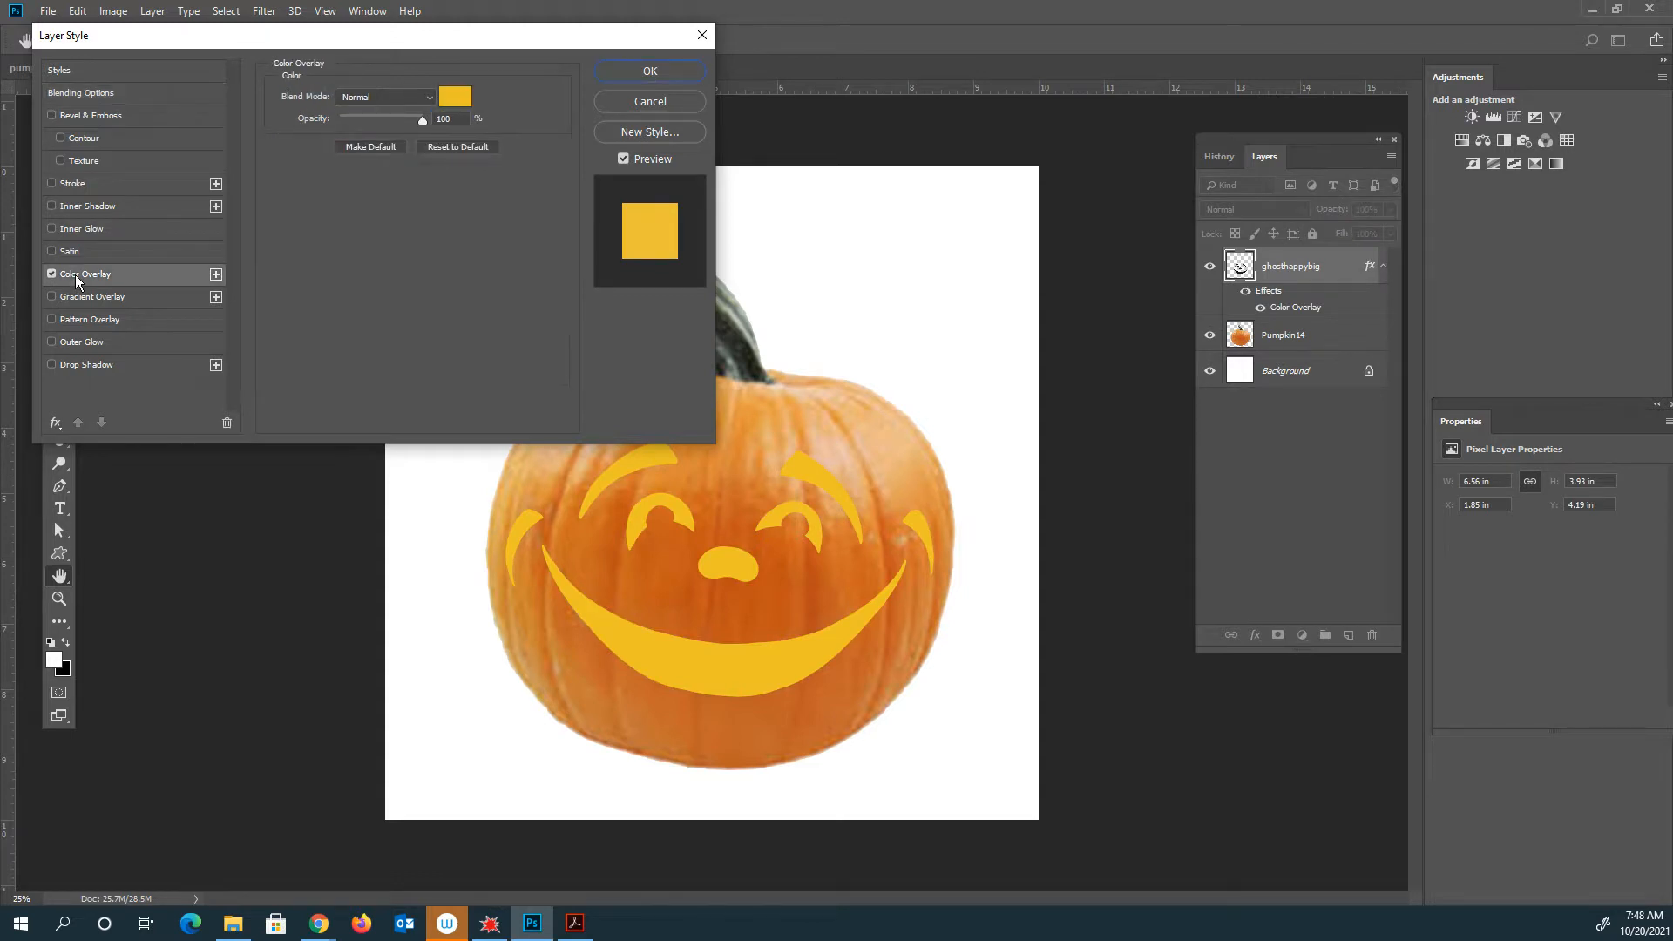
Set the Color Overlay color of the face layer to the saturated golden yellow fec601
{"action": "left_click", "coordinate": [455, 100]}
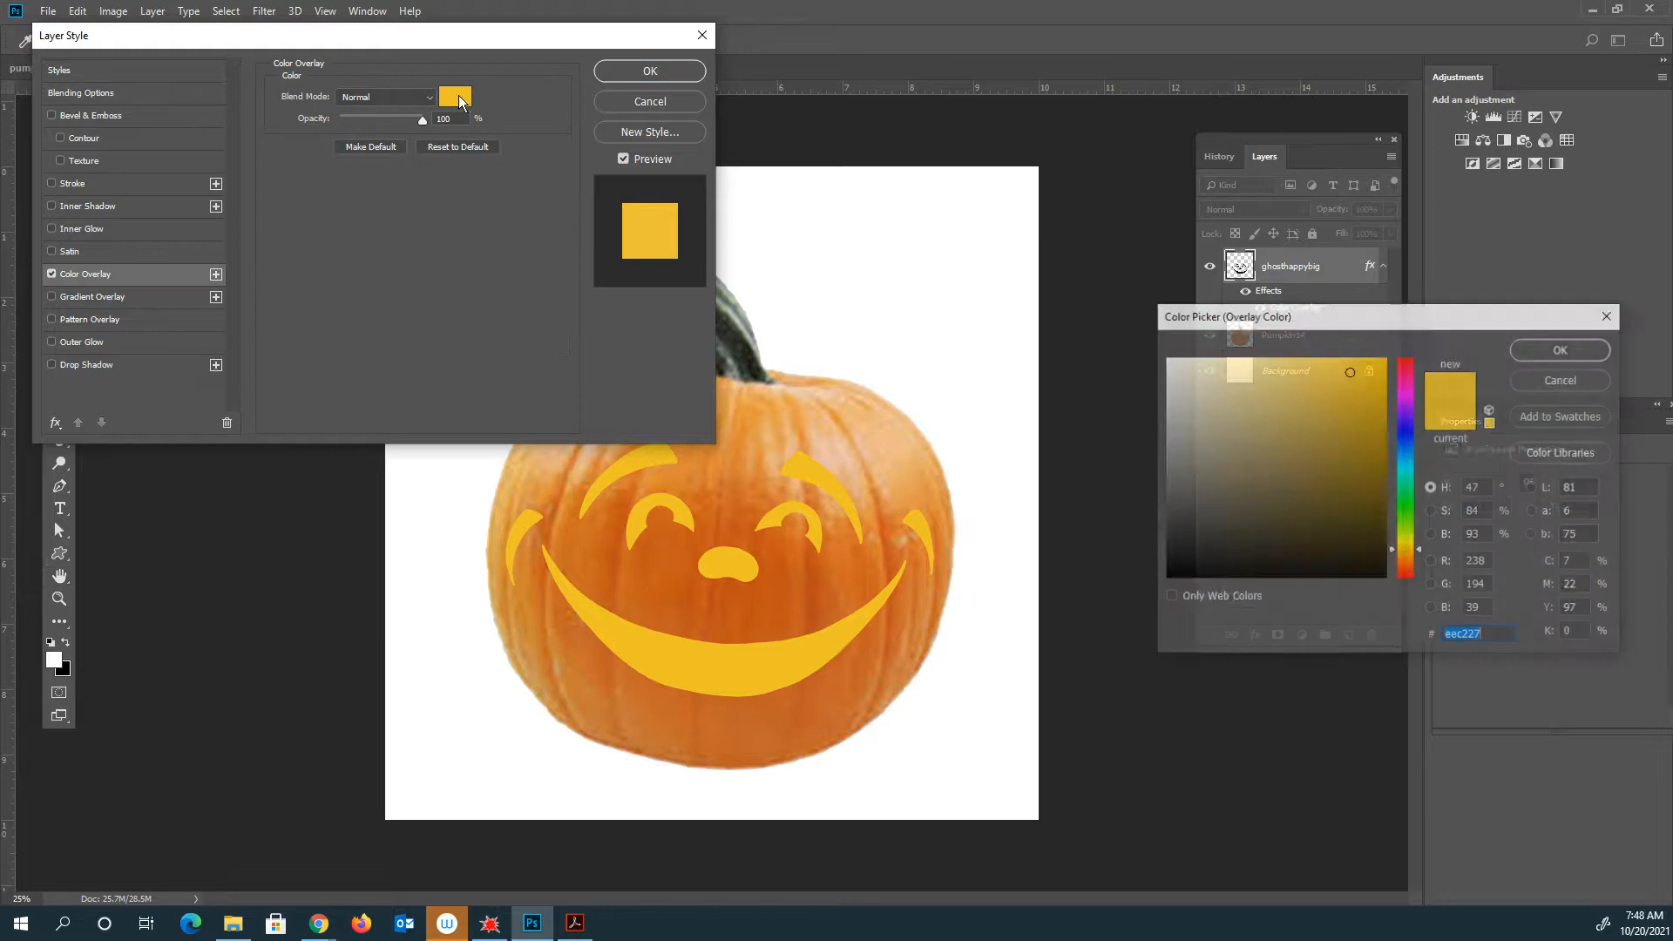
{"action": "left_click", "coordinate": [1179, 487]}
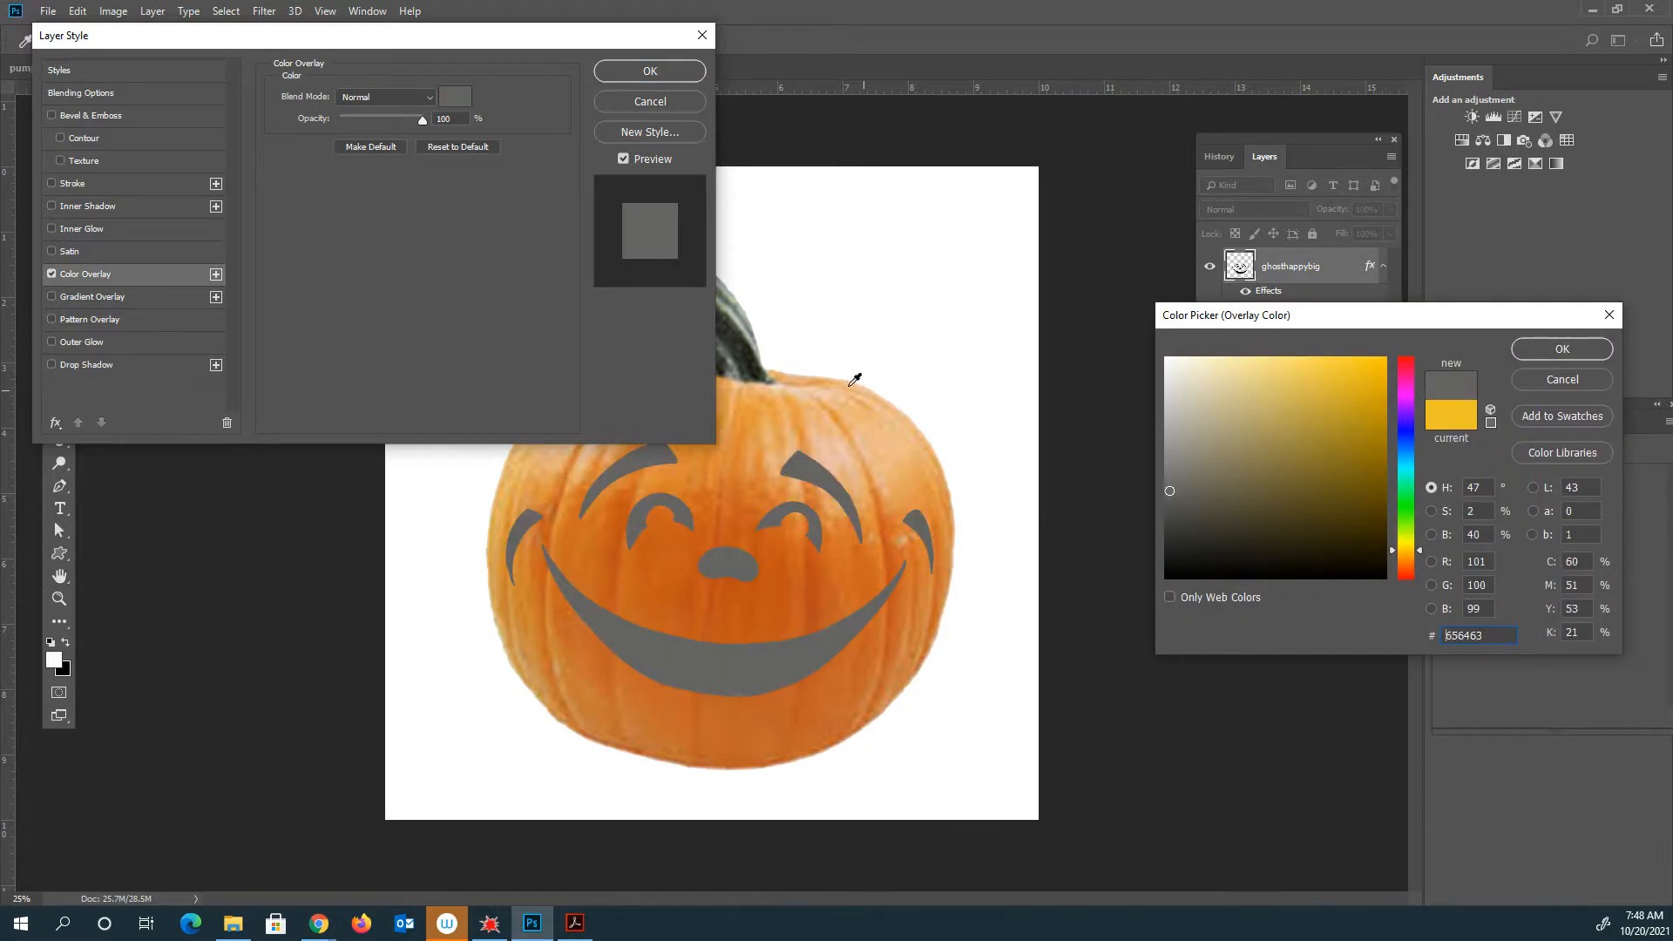
{"action": "left_click_drag", "start_coordinate": [1177, 486], "coordinate": [1153, 589]}
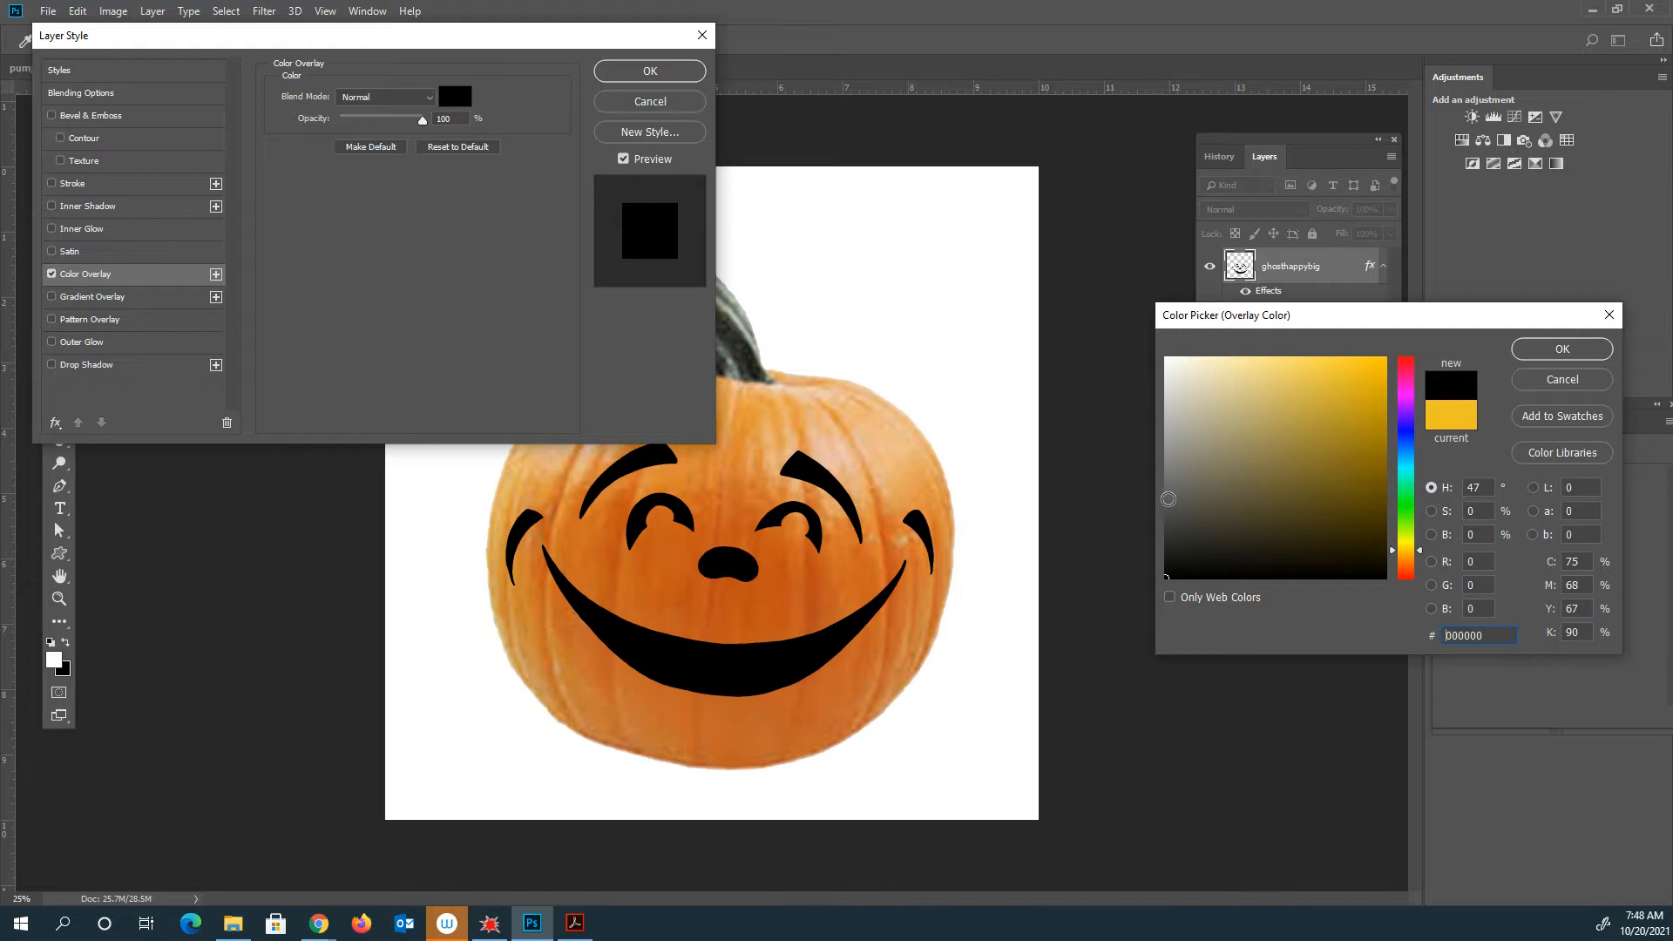
{"action": "left_click", "coordinate": [1382, 360]}
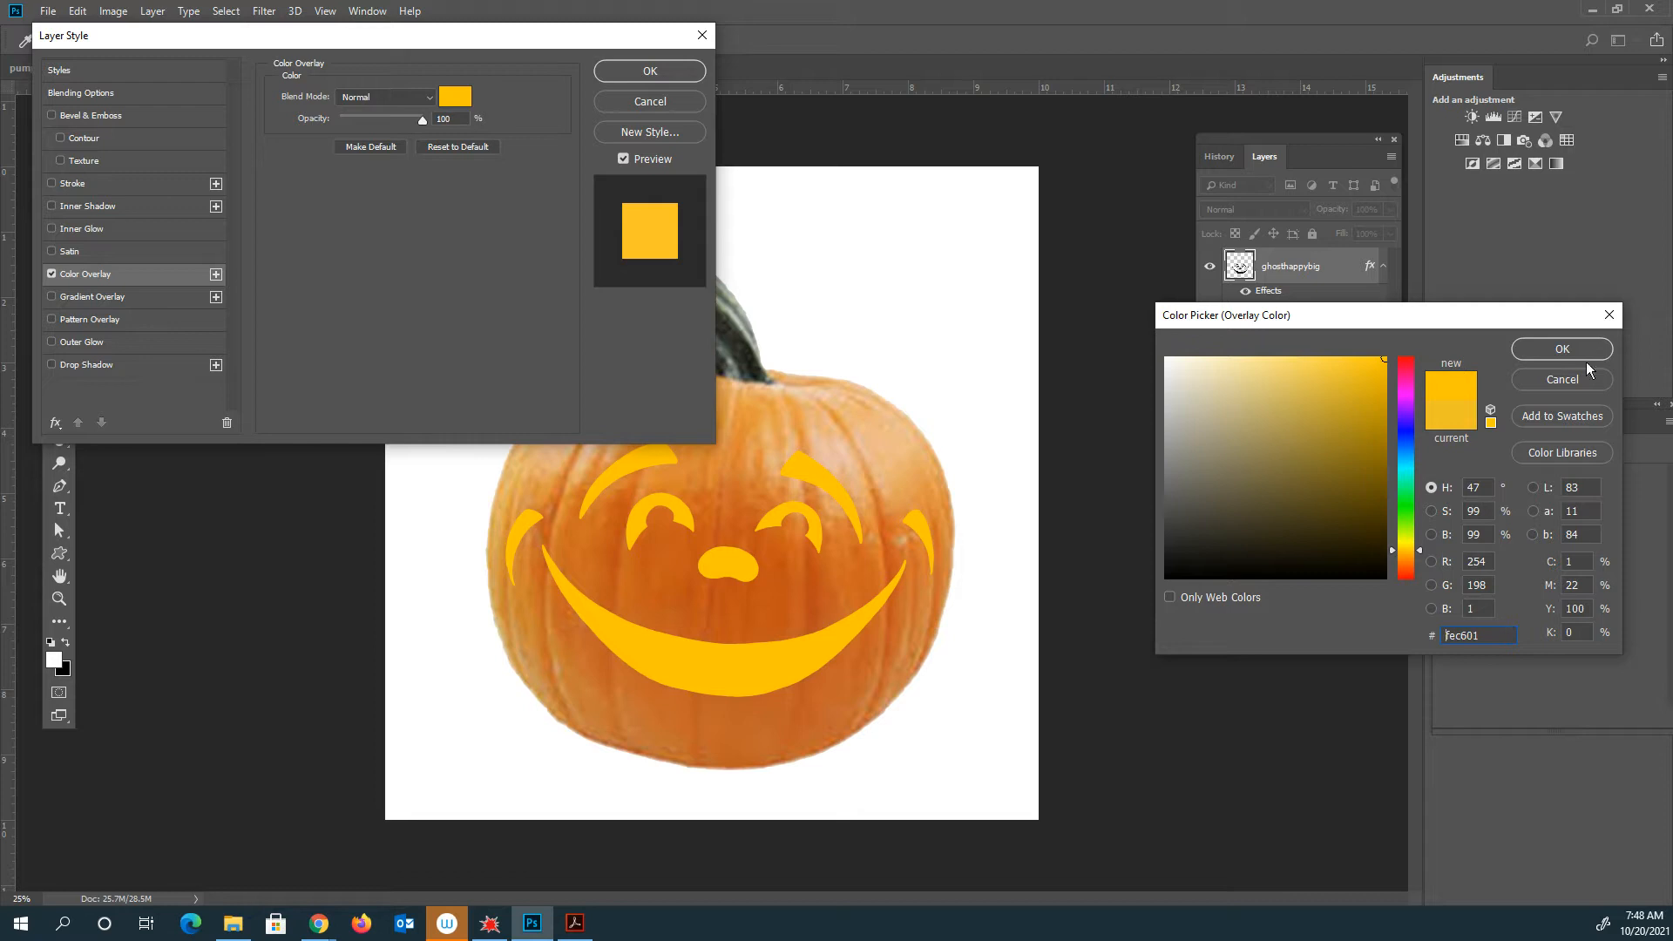
{"action": "left_click_drag", "start_coordinate": [1498, 643], "coordinate": [1437, 637]}
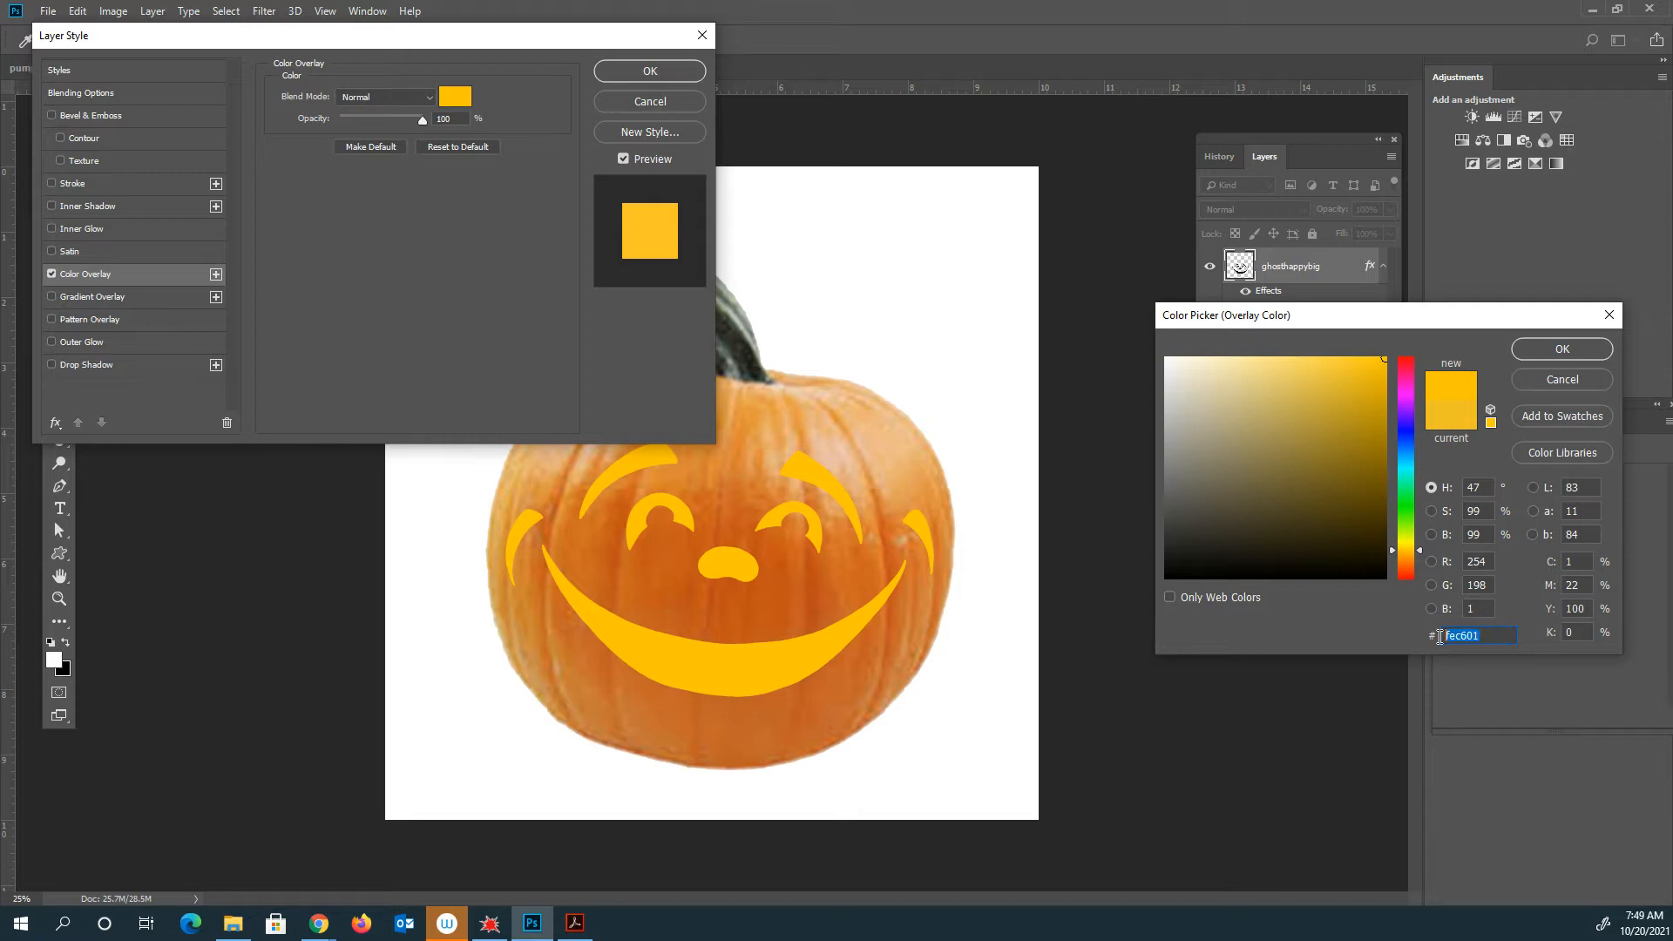
{"action": "left_click", "coordinate": [1559, 351]}
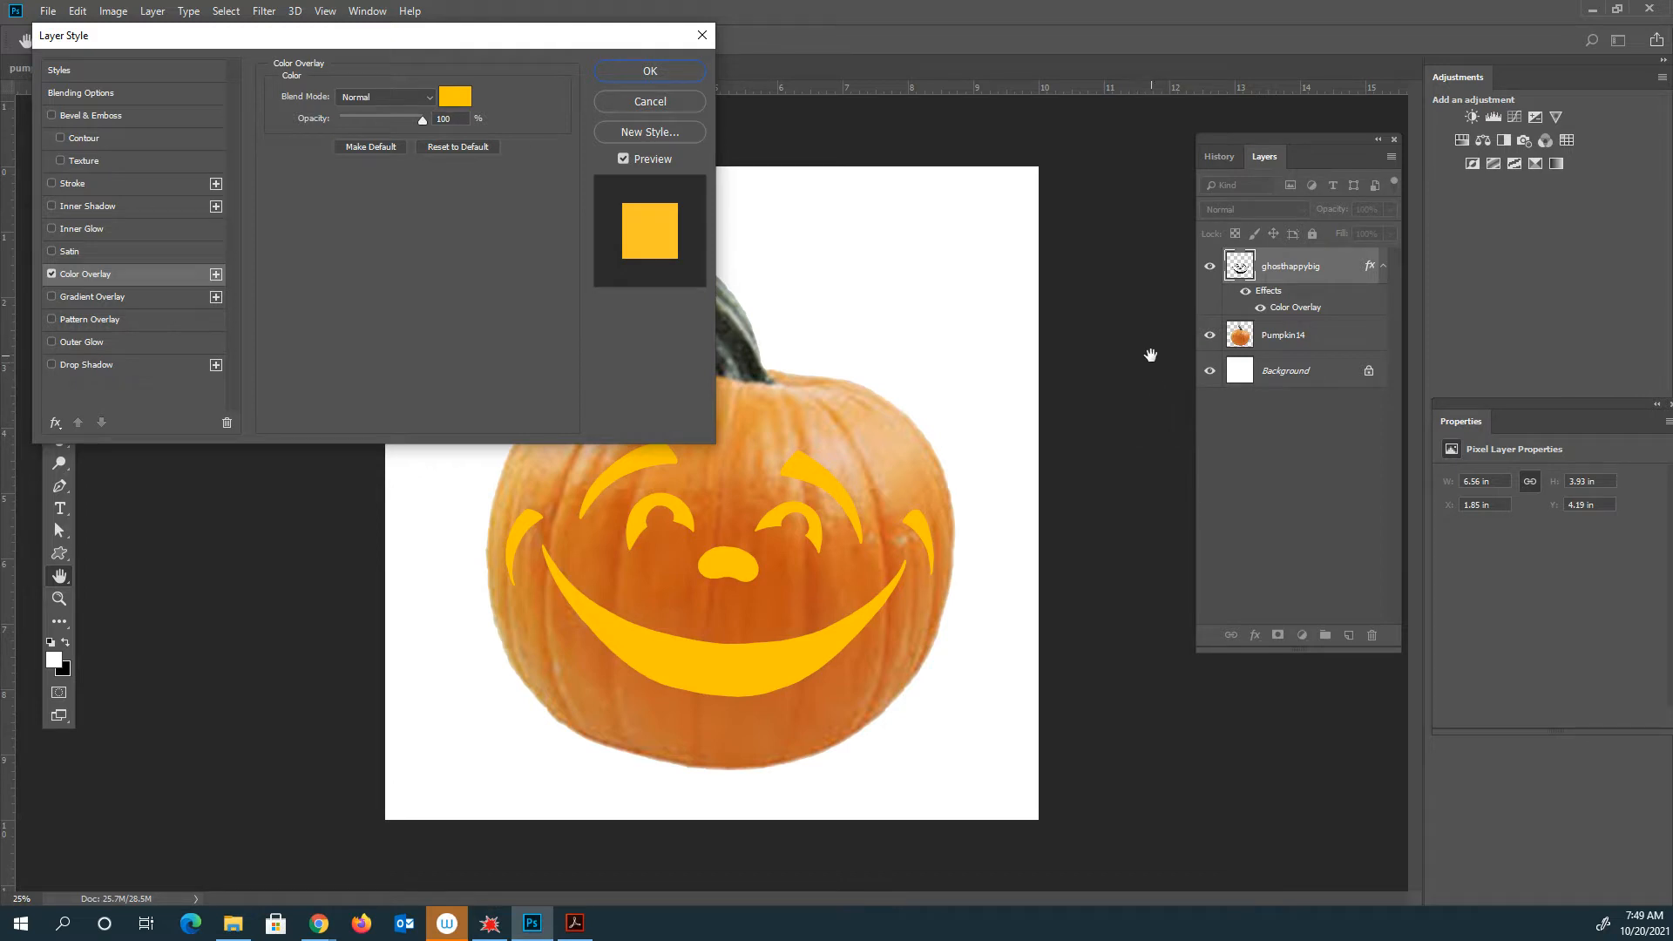
{"action": "left_click", "coordinate": [456, 100]}
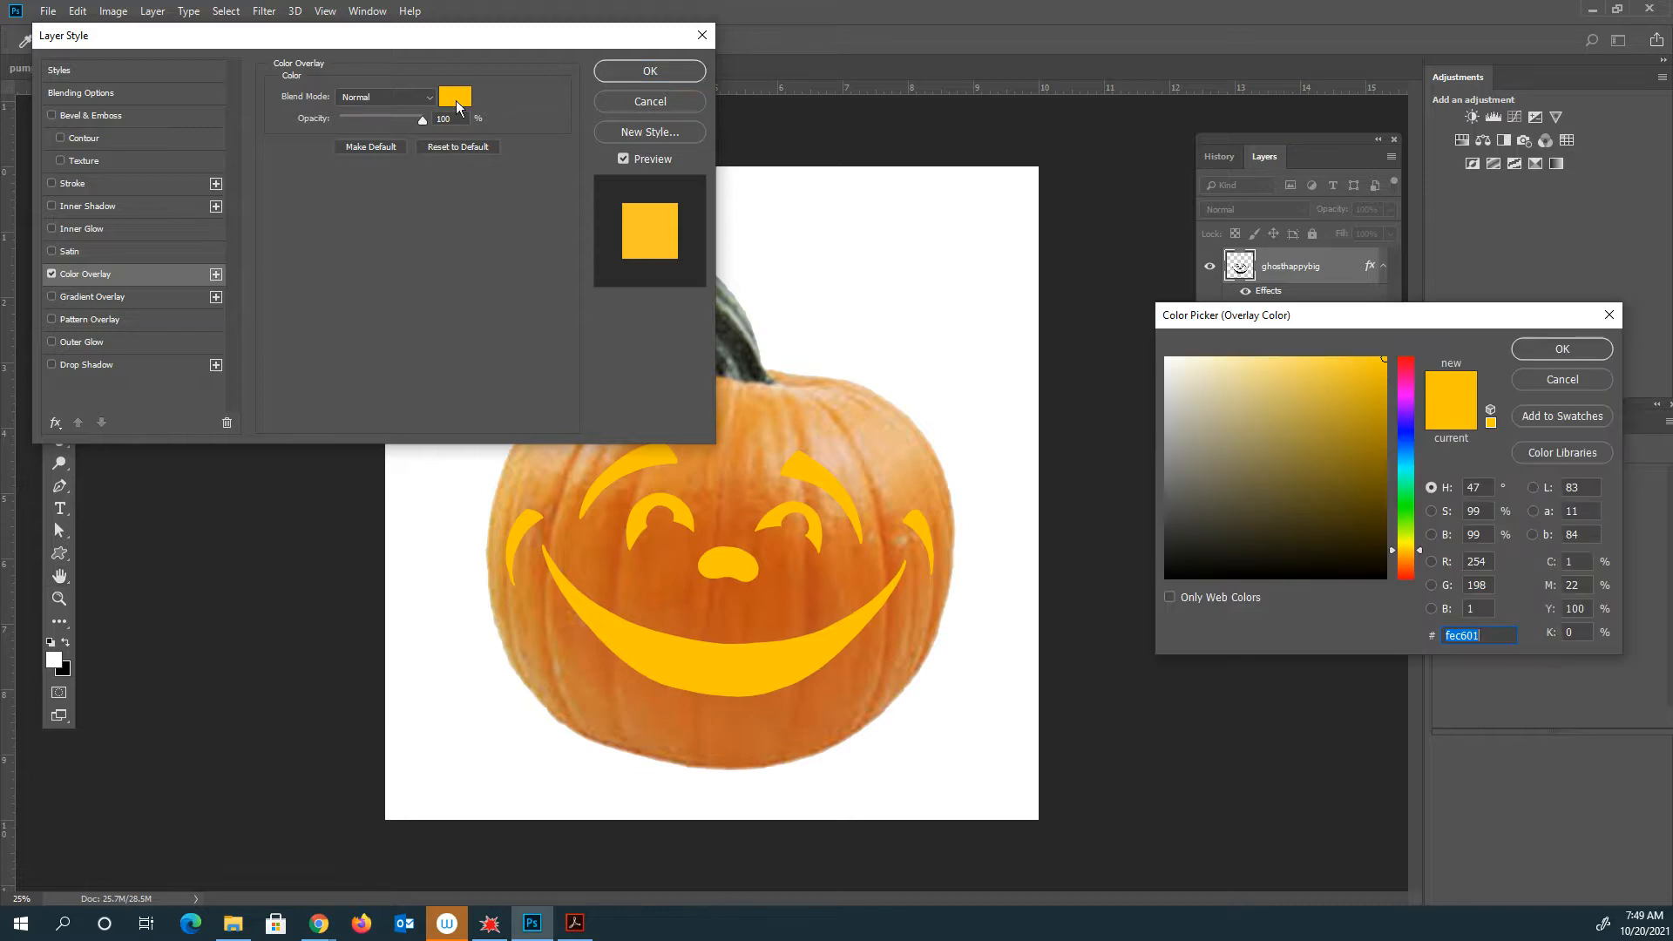
{"action": "left_click", "coordinate": [1546, 353]}
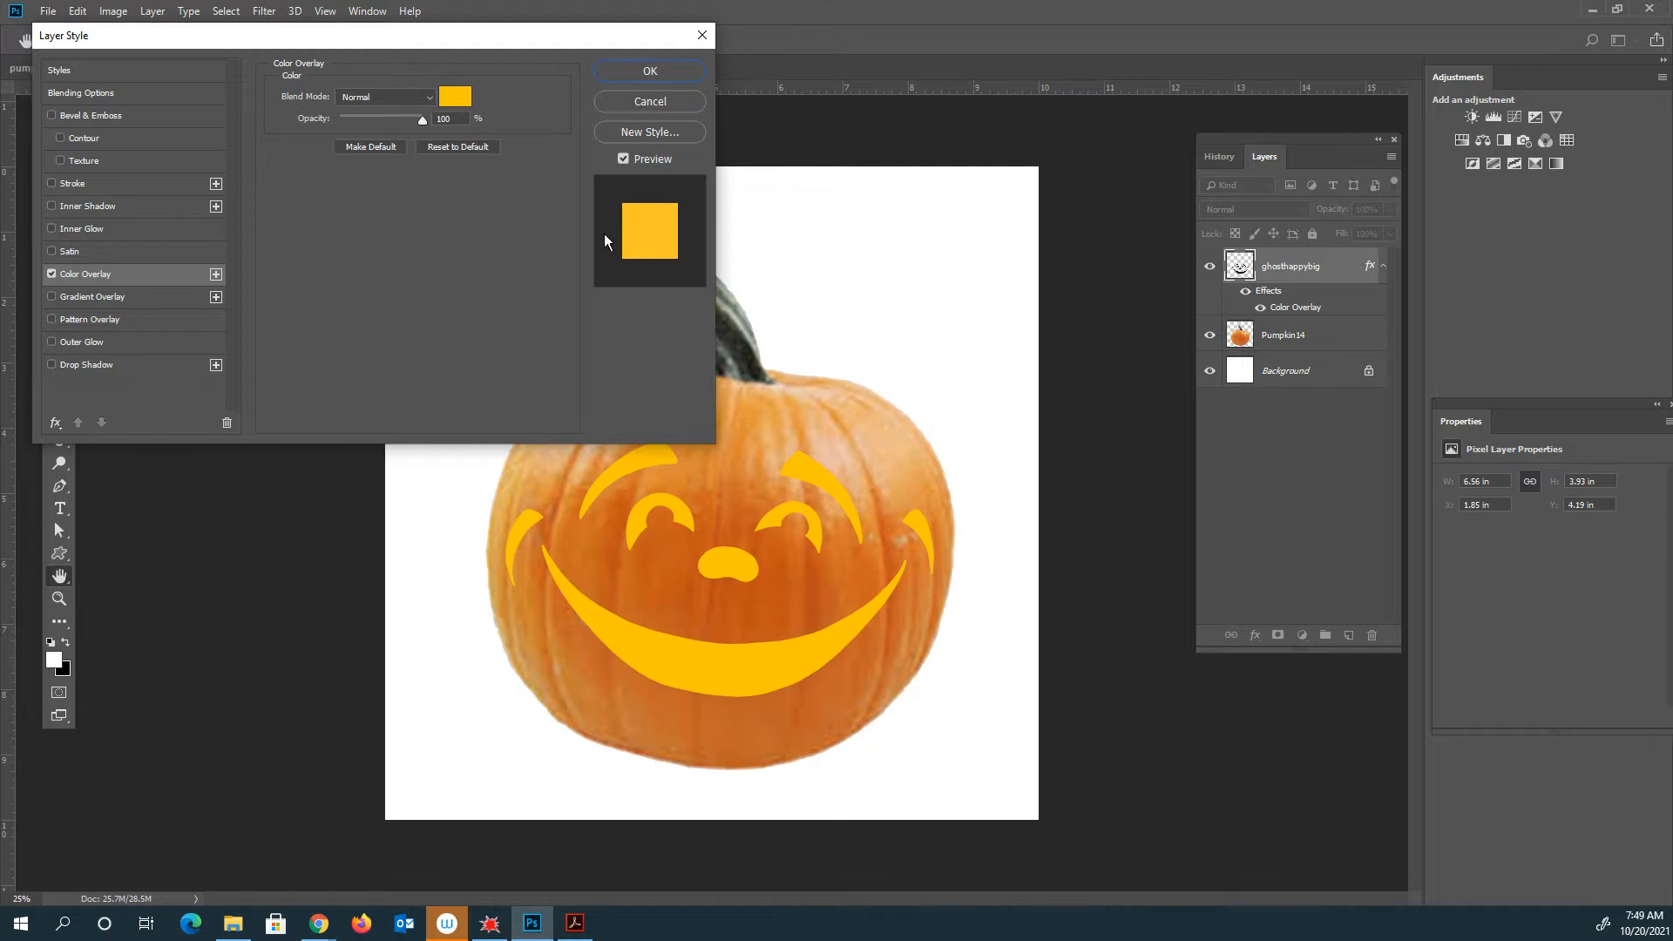
Try an Inner Glow on the face with Normal blend mode and black (000000) as its color, and turn it off
{"action": "left_click", "coordinate": [52, 228]}
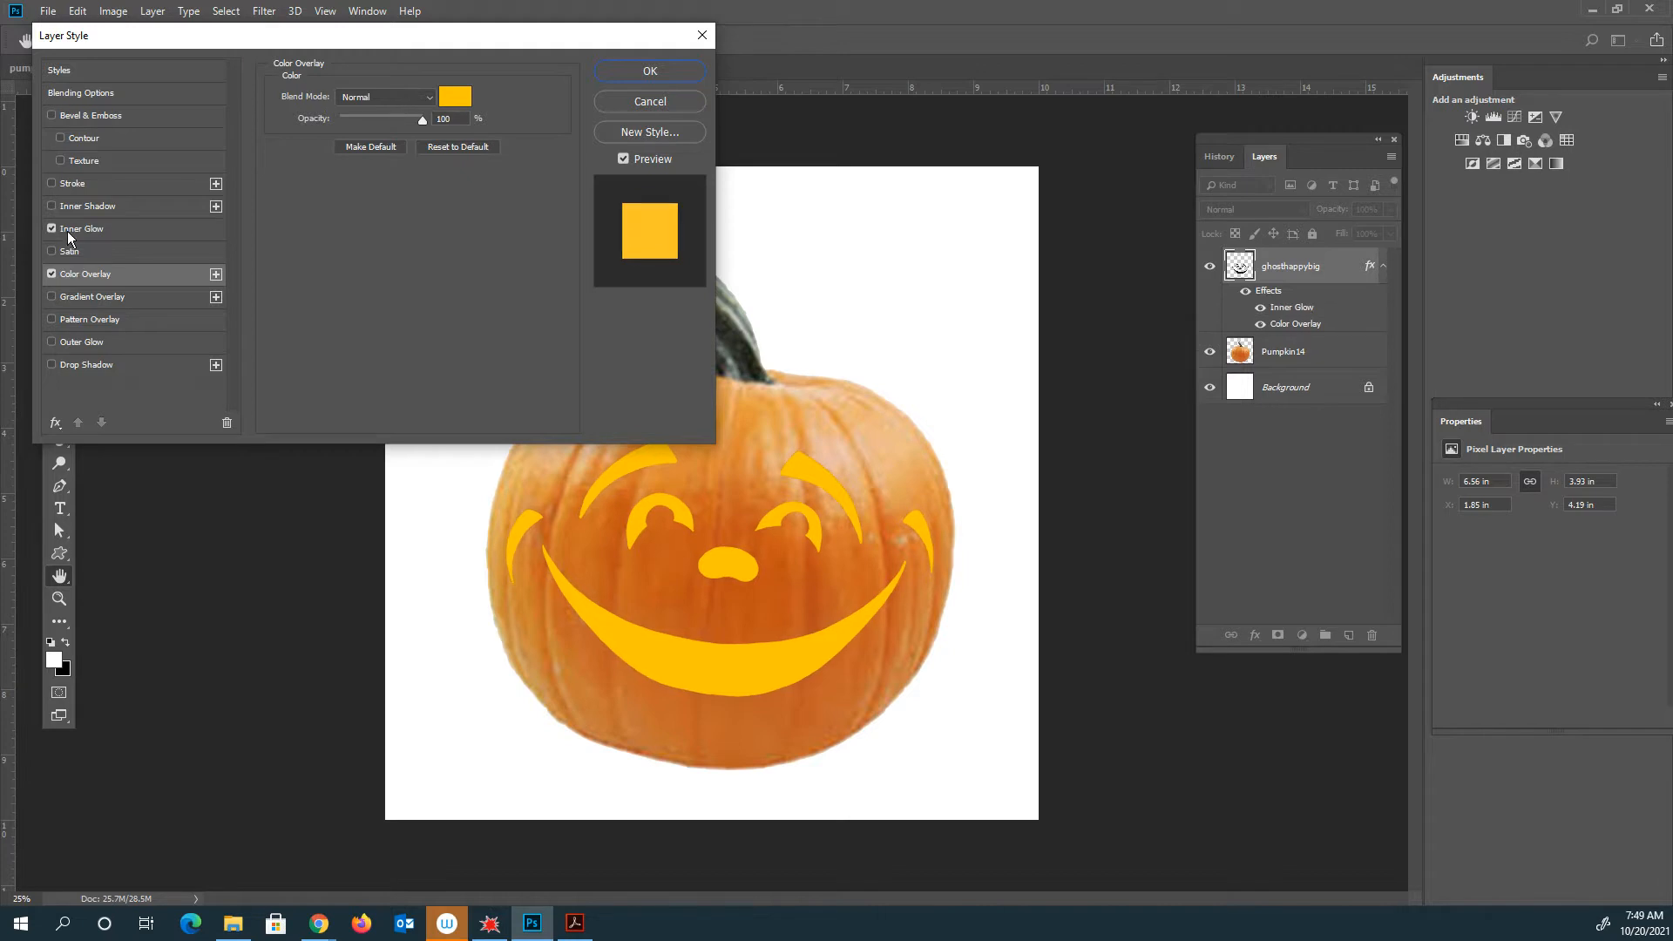
{"action": "left_click", "coordinate": [77, 228]}
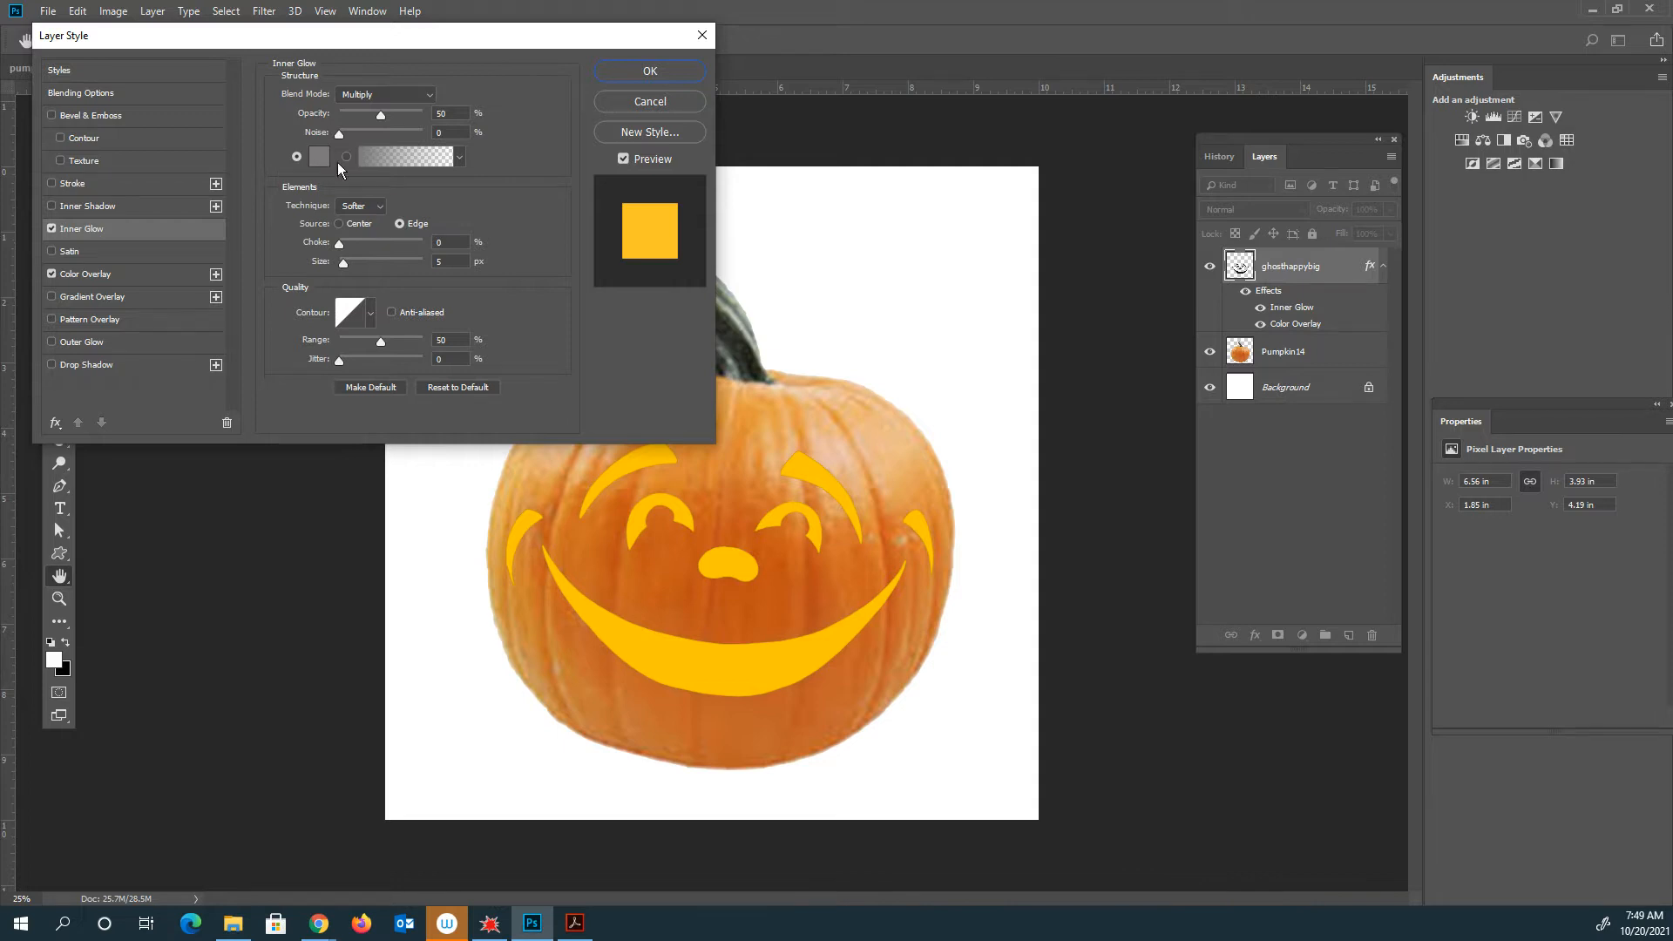
{"action": "left_click", "coordinate": [383, 93]}
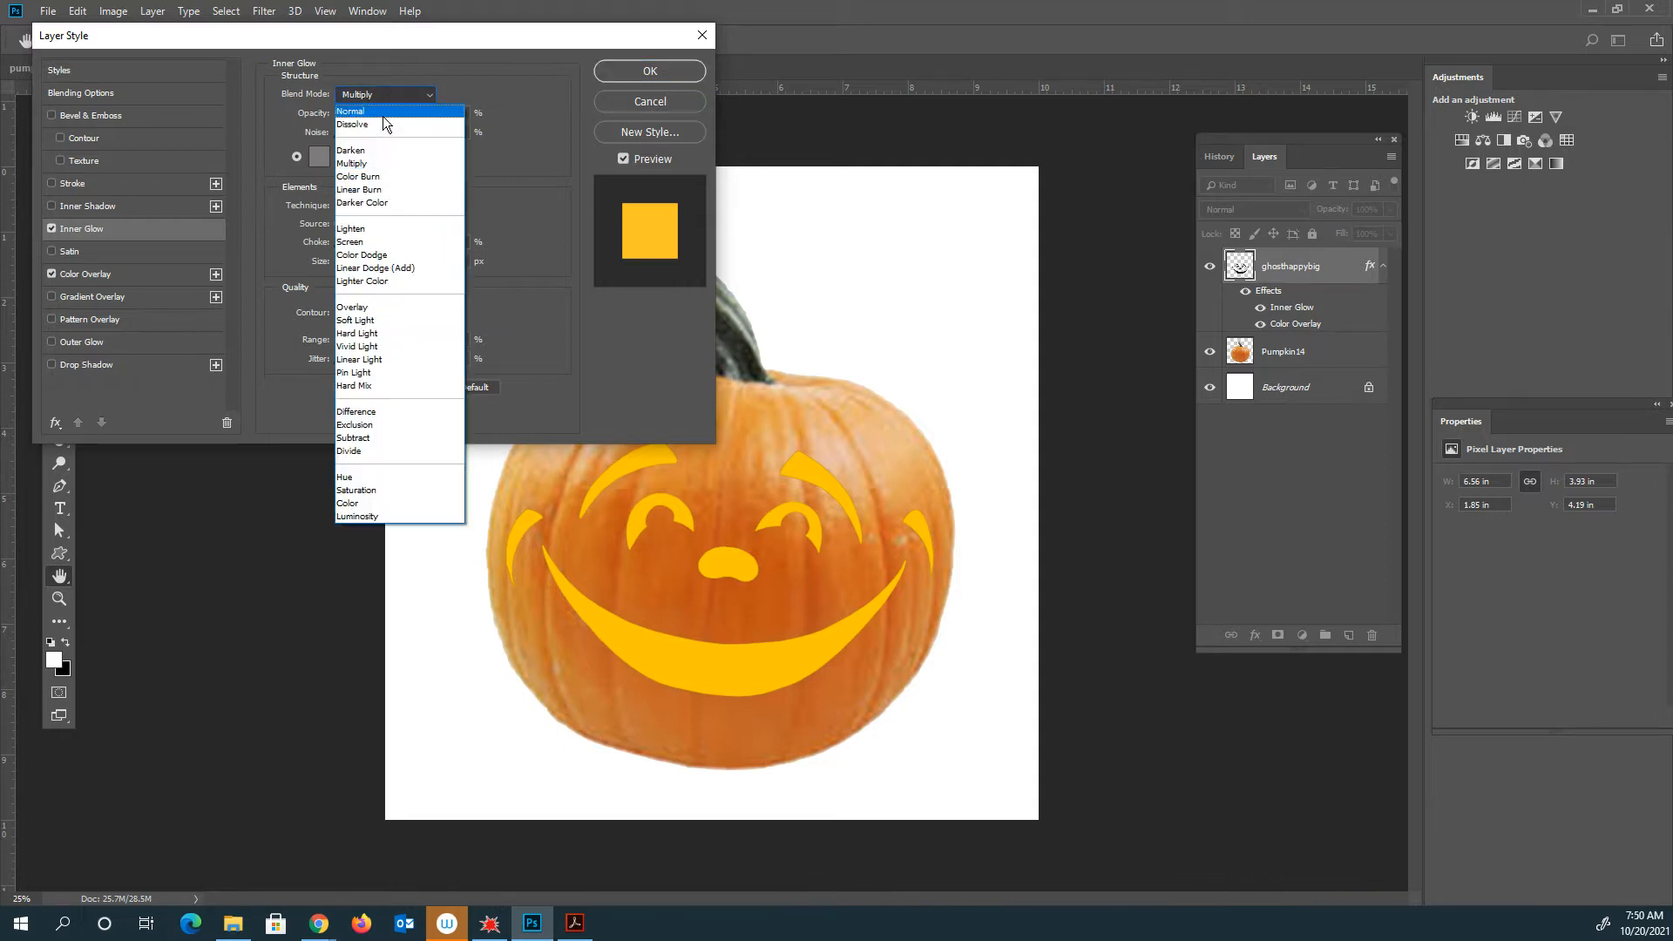
{"action": "left_click", "coordinate": [382, 112]}
{"action": "left_click", "coordinate": [322, 156]}
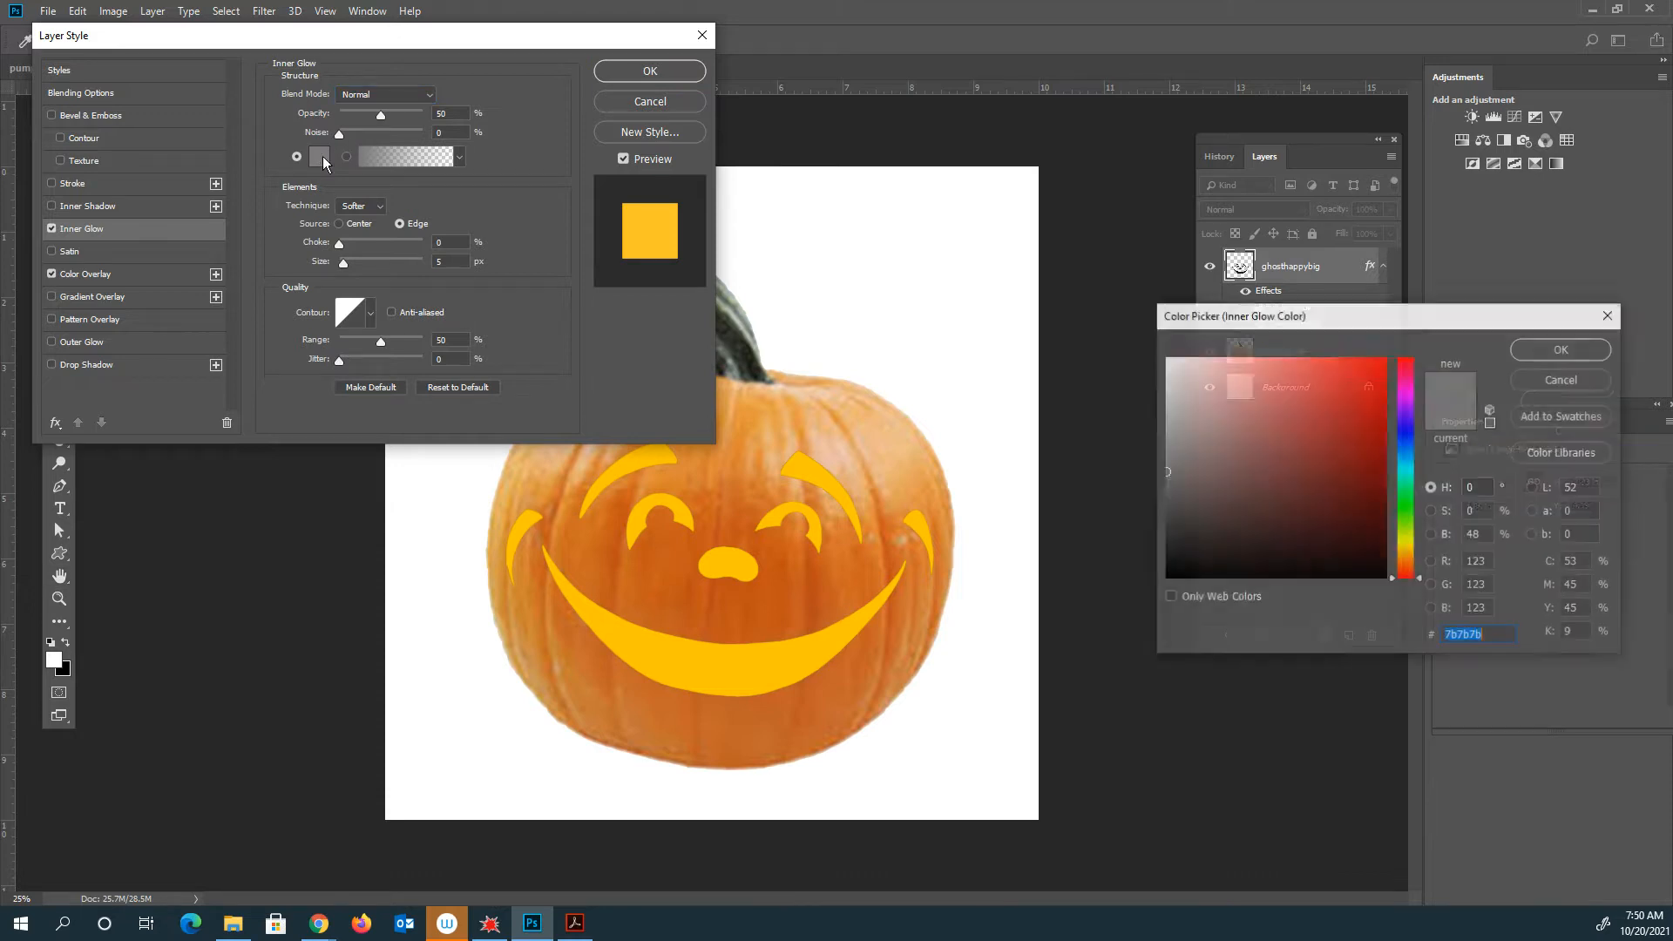
{"action": "left_click_drag", "start_coordinate": [1204, 466], "coordinate": [1145, 593]}
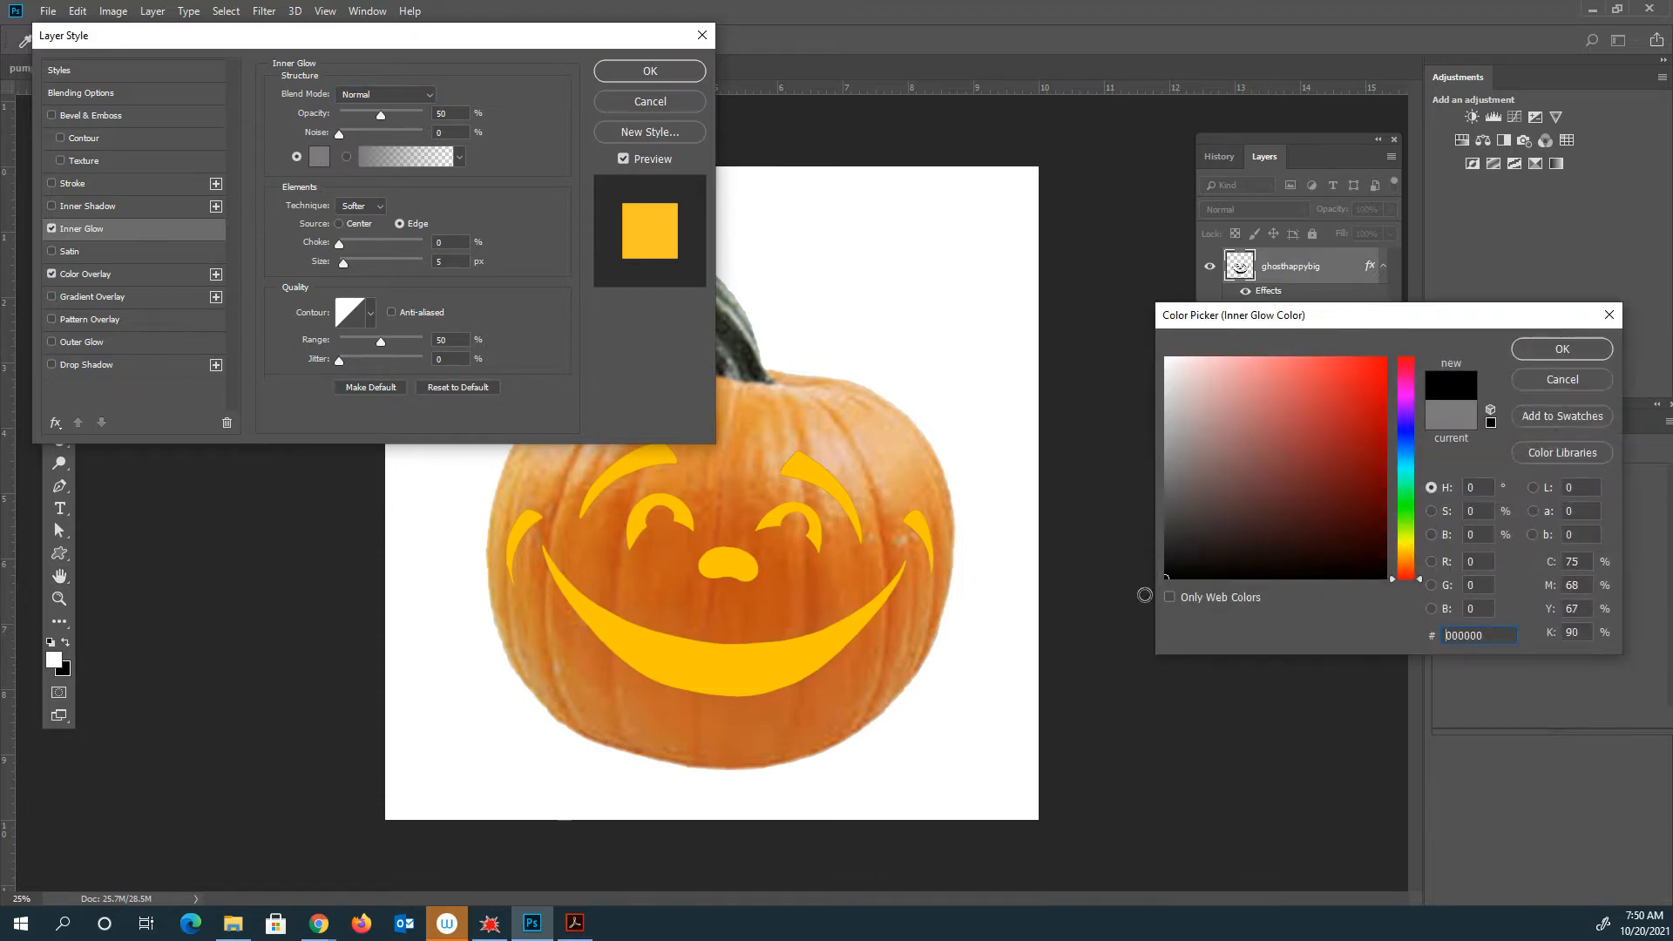
{"action": "left_click", "coordinate": [1547, 347]}
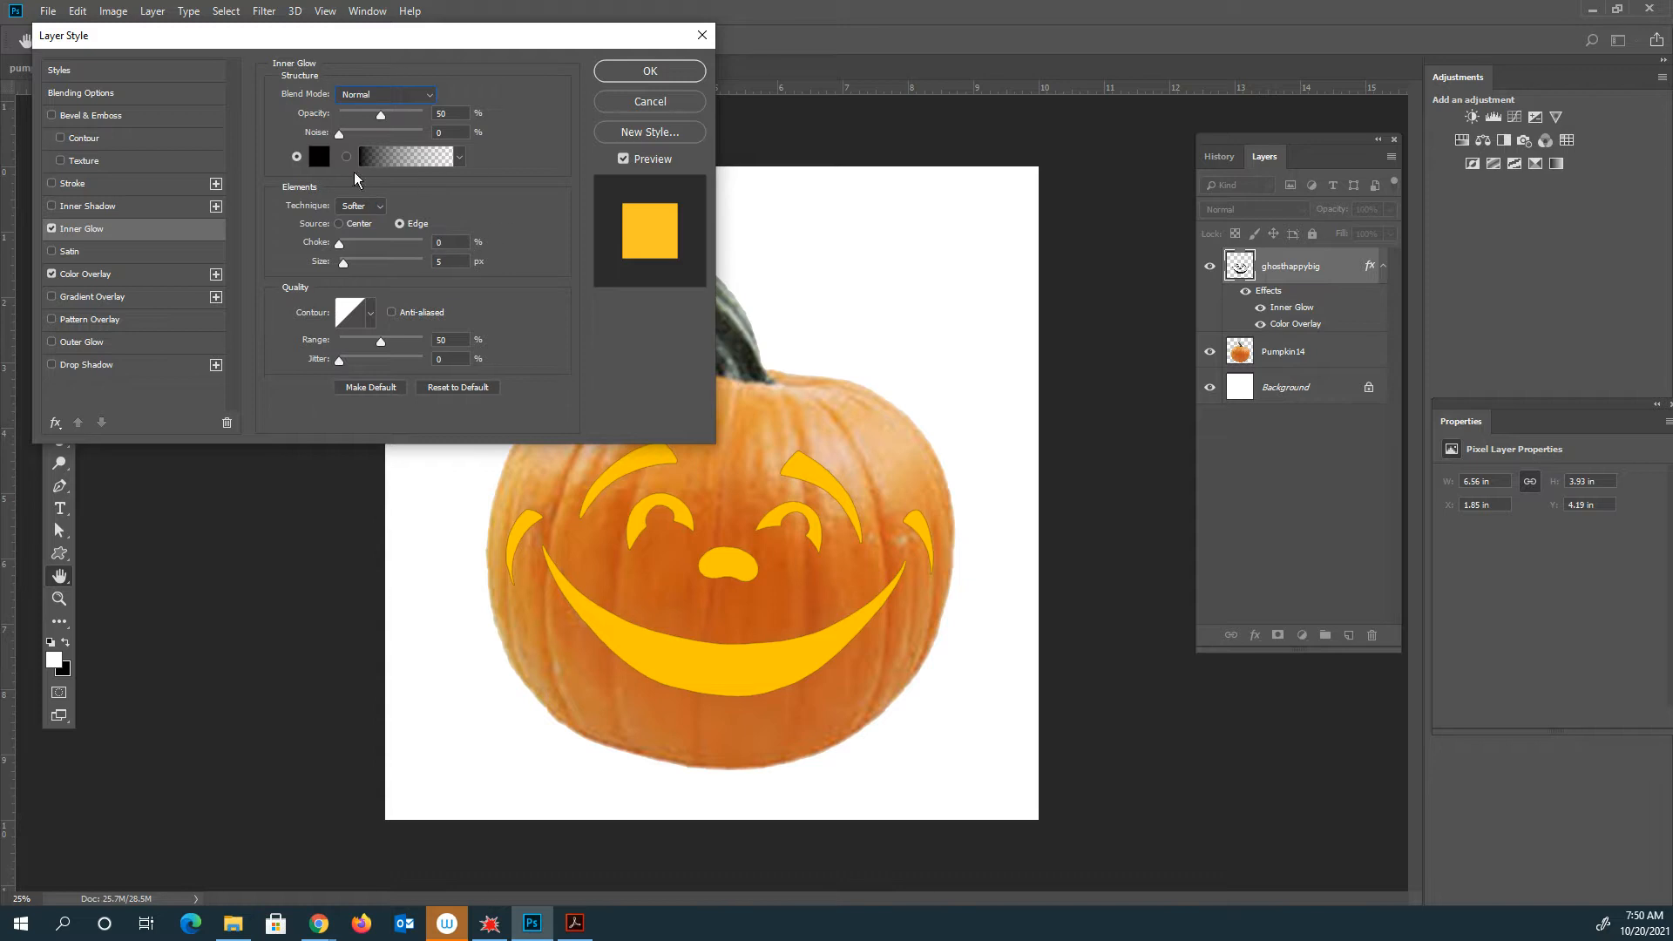
{"action": "left_click", "coordinate": [52, 229]}
Enable an Inner Shadow on the face layer and set its color to near-black 050505
{"action": "left_click", "coordinate": [52, 205]}
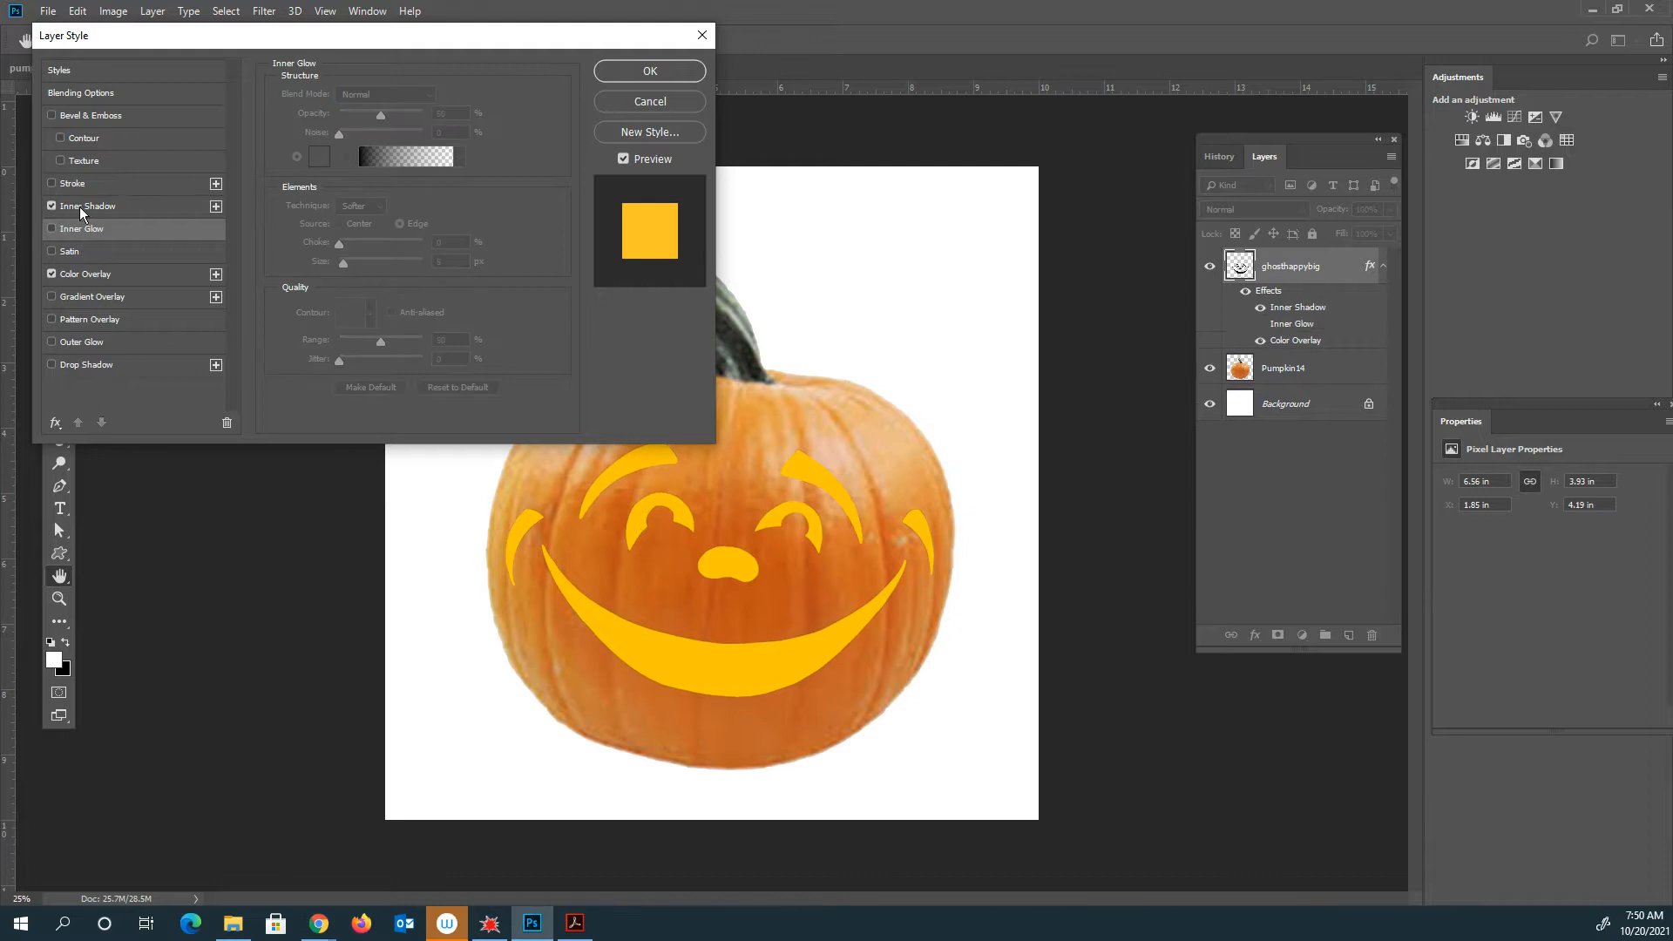
{"action": "left_click", "coordinate": [71, 207]}
{"action": "left_click", "coordinate": [453, 97]}
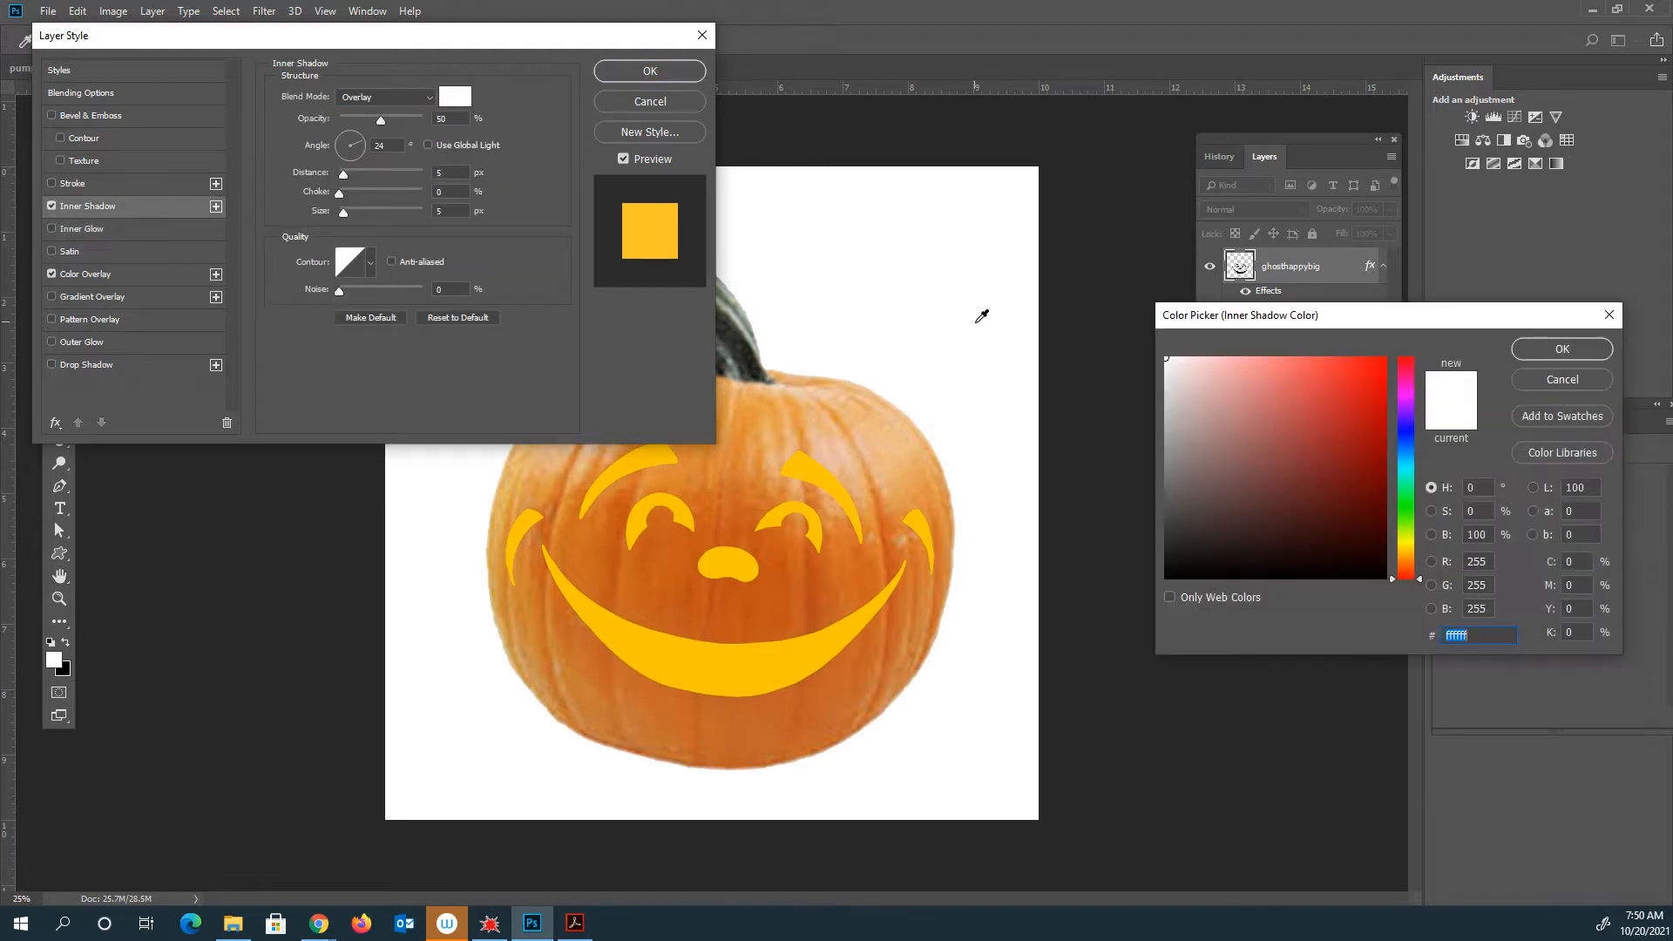
{"action": "left_click_drag", "start_coordinate": [1319, 539], "coordinate": [1170, 575]}
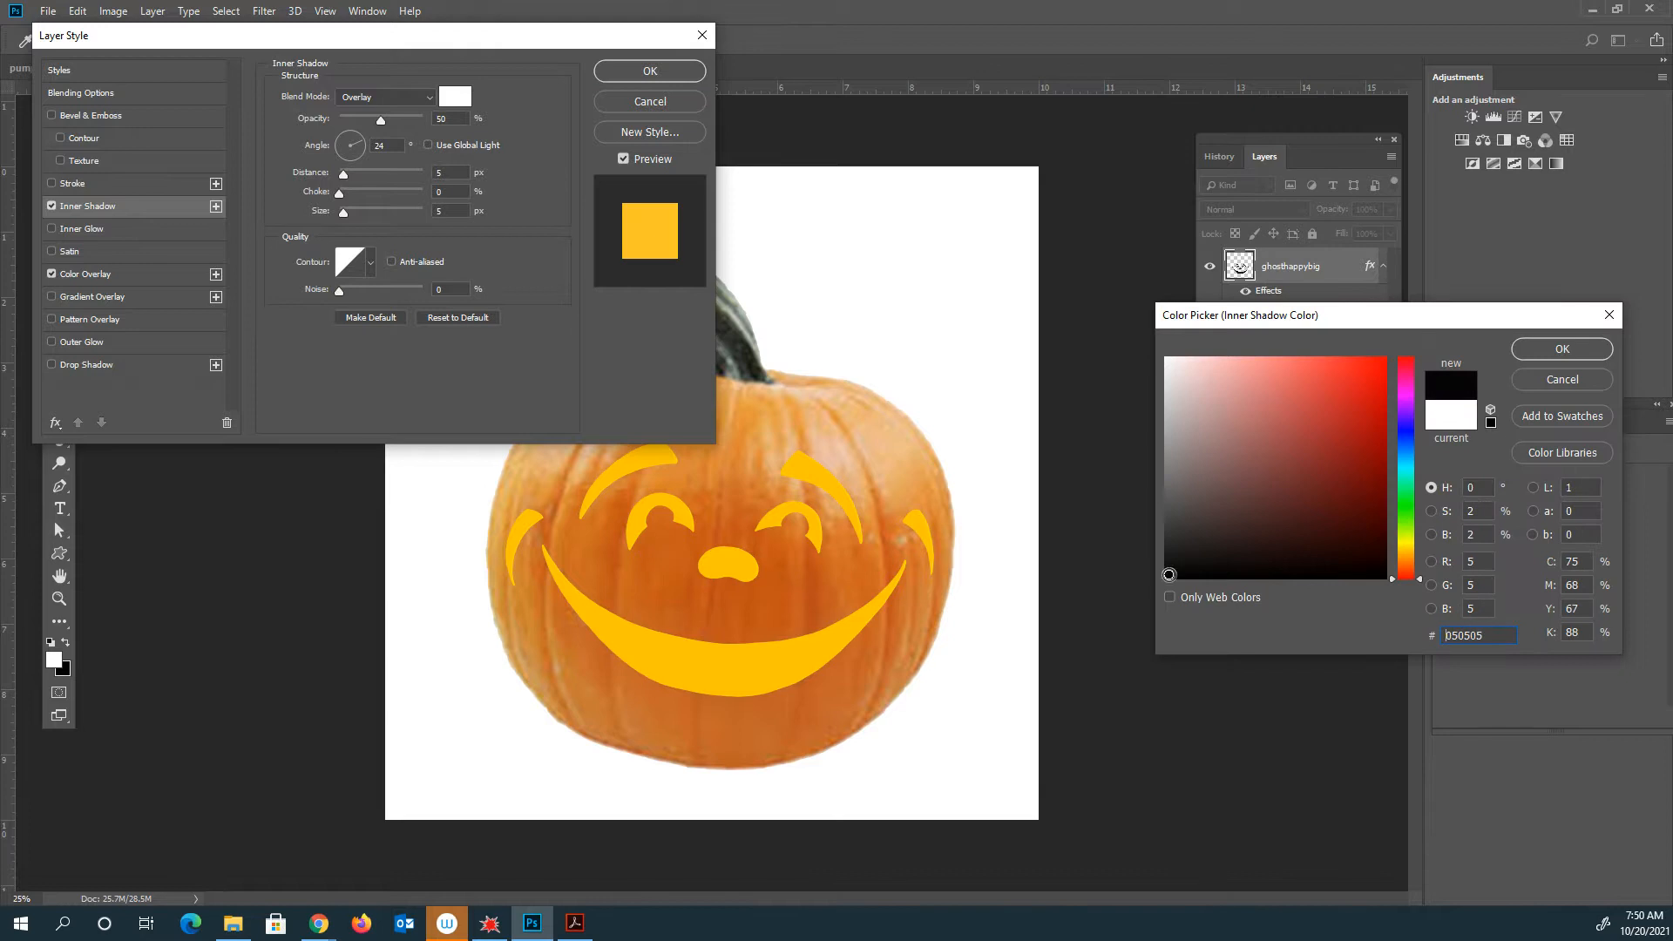
{"action": "left_click", "coordinate": [1595, 350]}
Set the Inner Shadow to 100% opacity, 30° angle, 65 px distance, 11% choke and 120 px size
{"action": "double_click", "coordinate": [381, 145]}
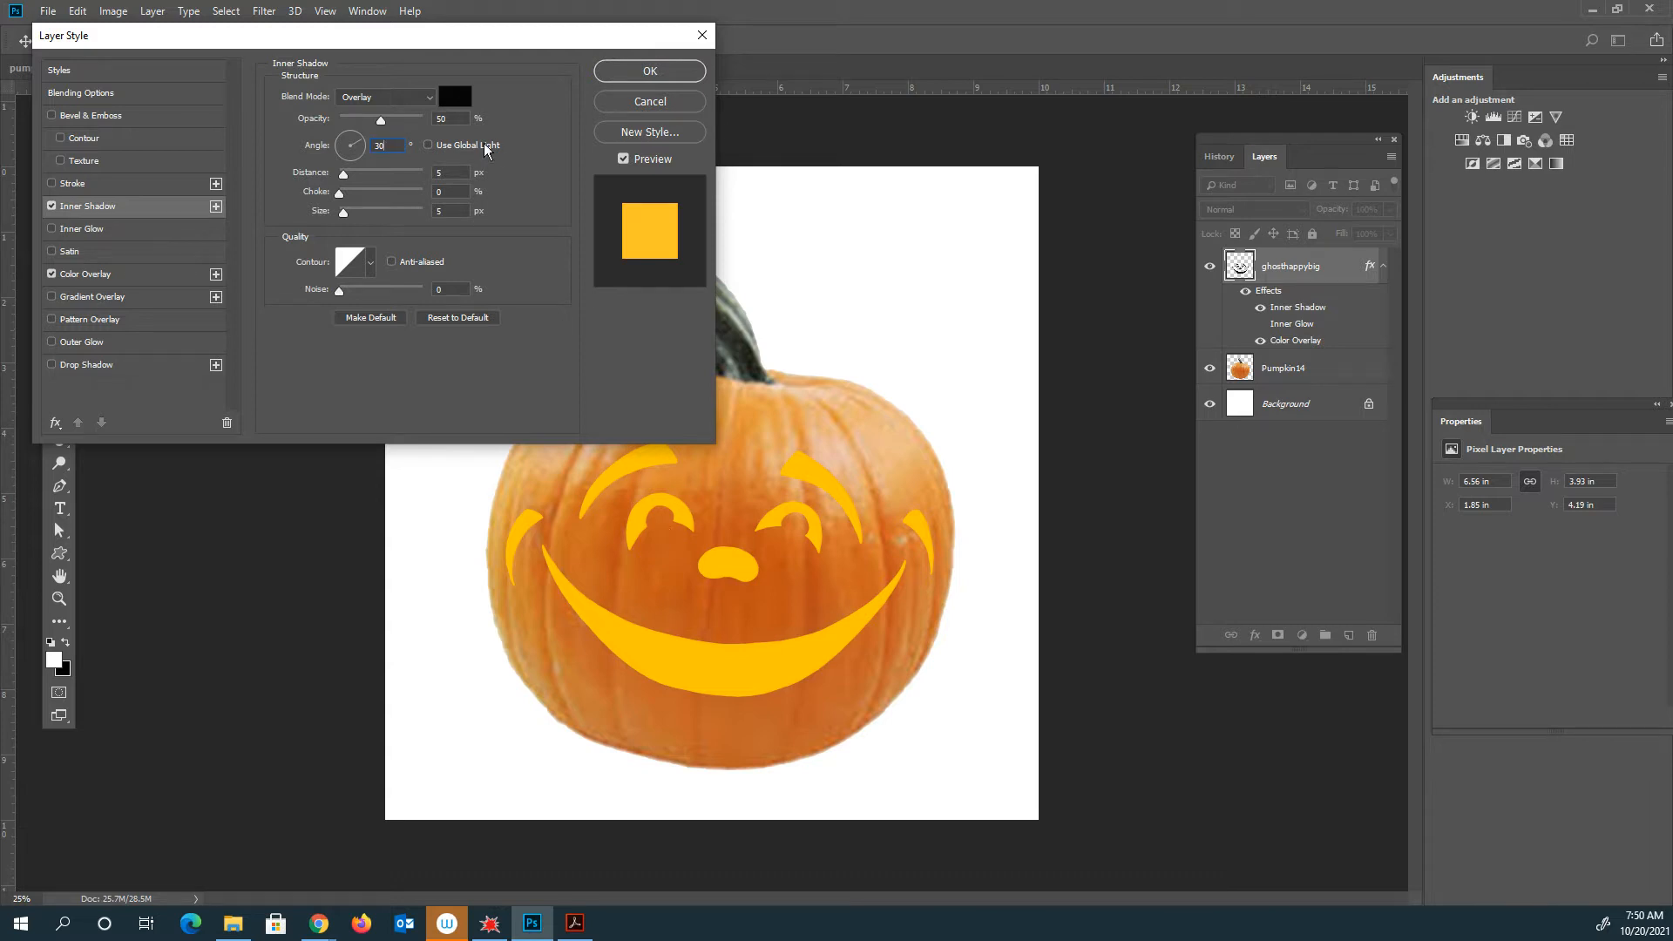
{"action": "double_click", "coordinate": [455, 120]}
{"action": "left_click", "coordinate": [457, 173]}
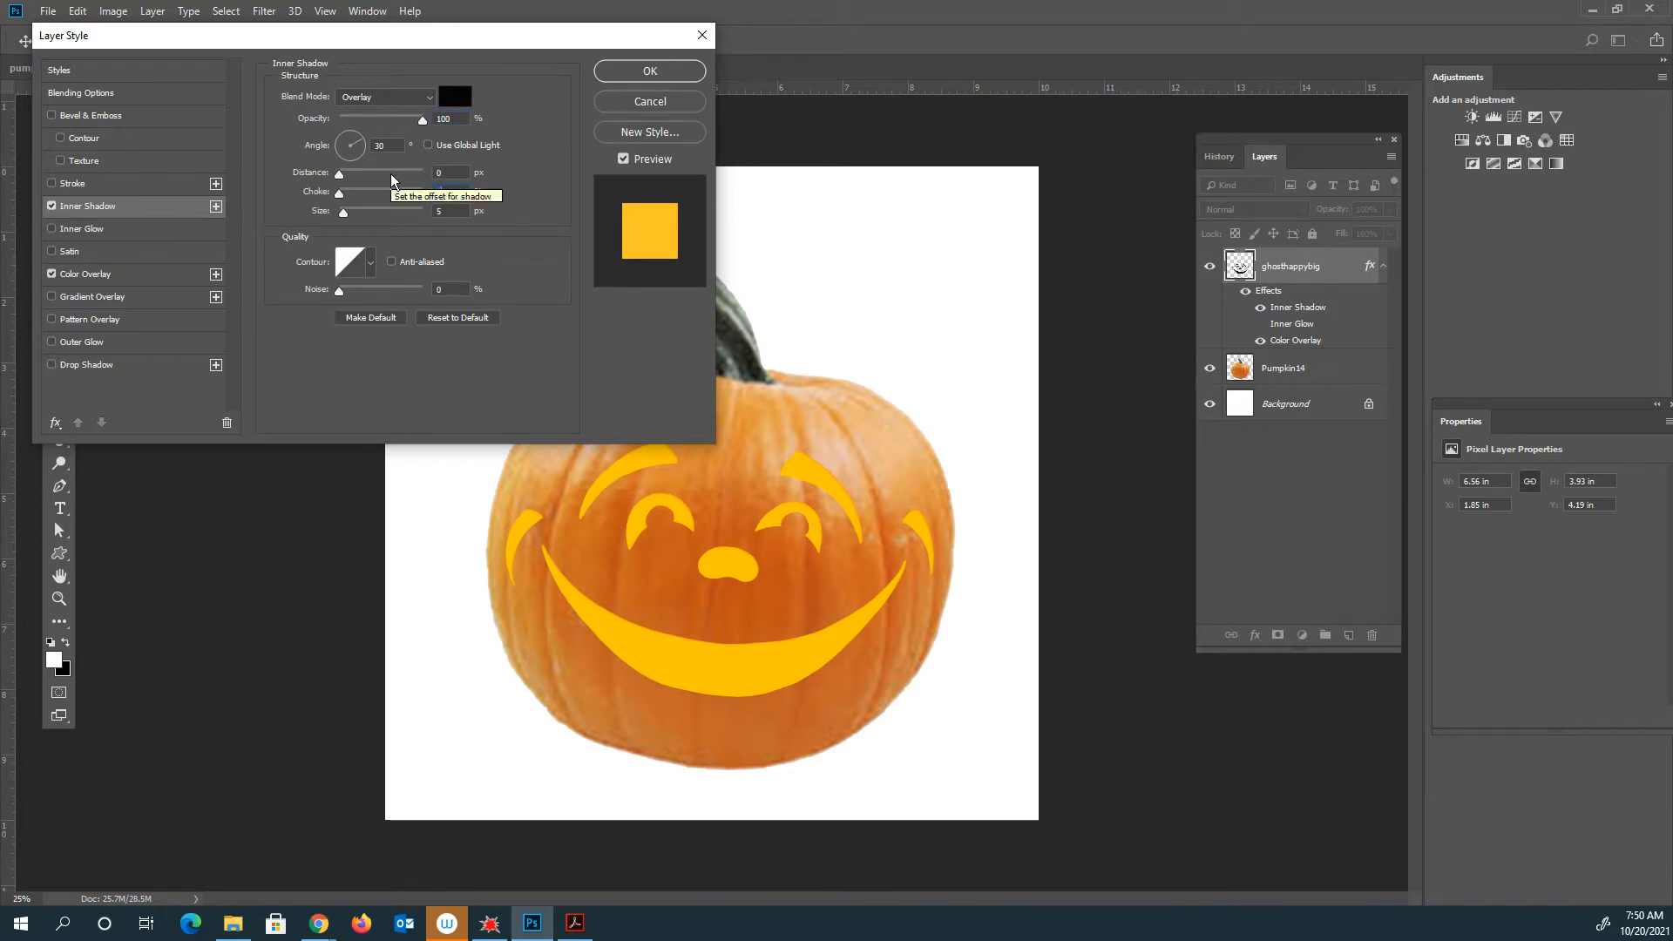
{"action": "key", "text": "Tab"}
{"action": "key", "text": "Tab"}
{"action": "type", "text": "8"}
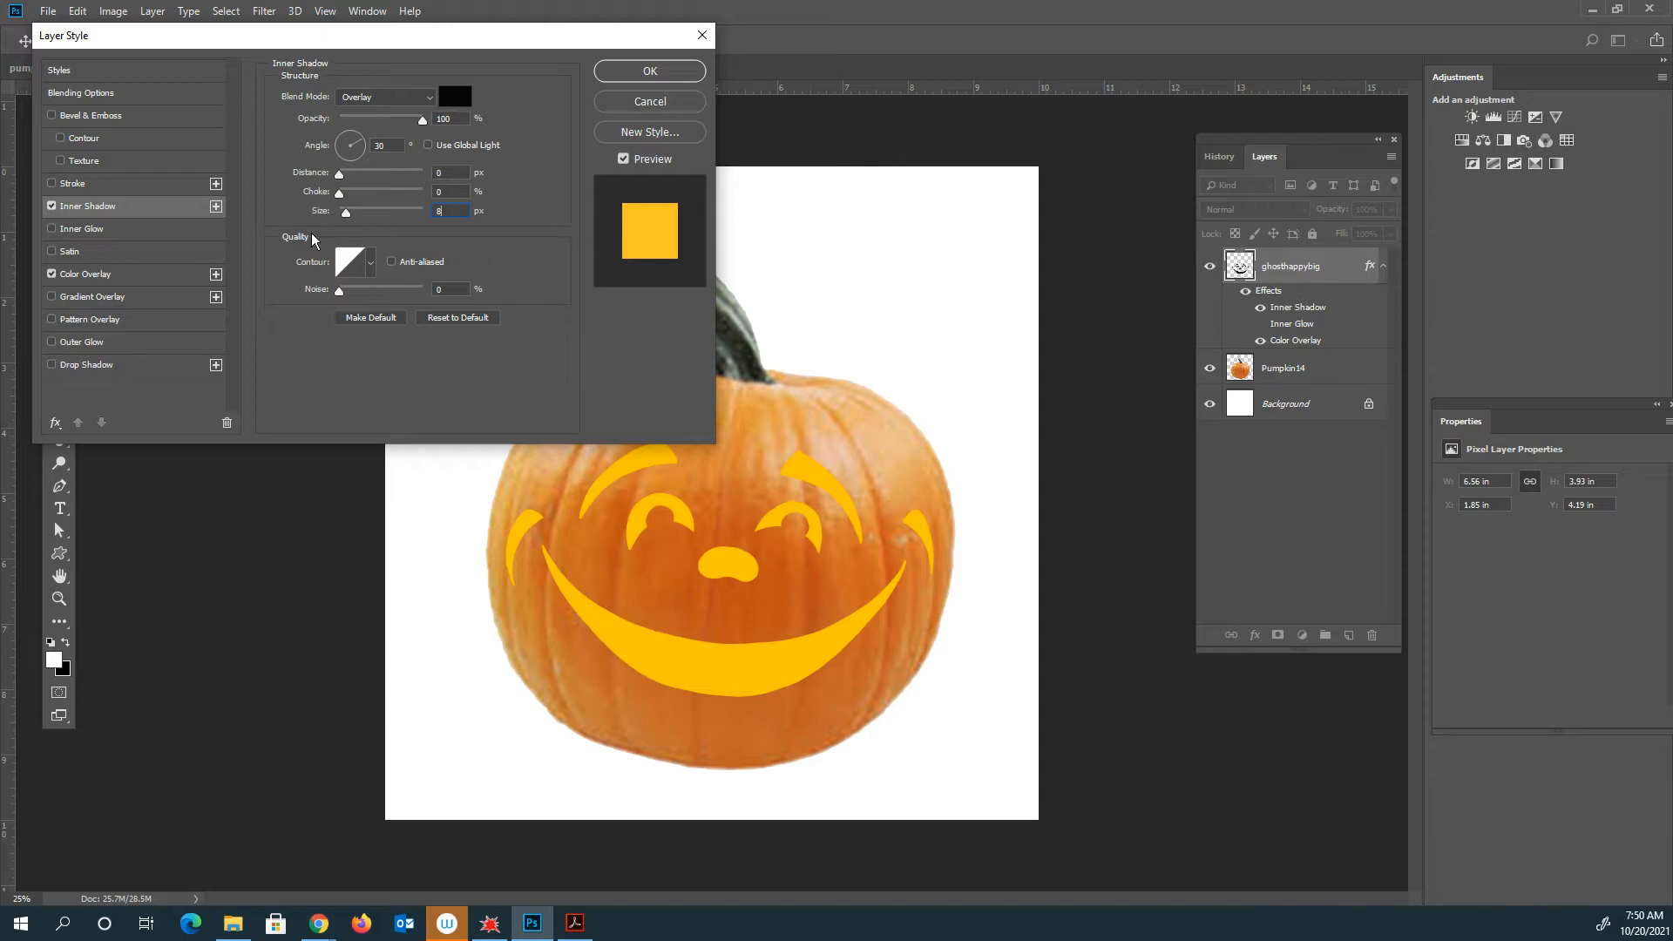
{"action": "left_click_drag", "start_coordinate": [346, 212], "coordinate": [381, 219]}
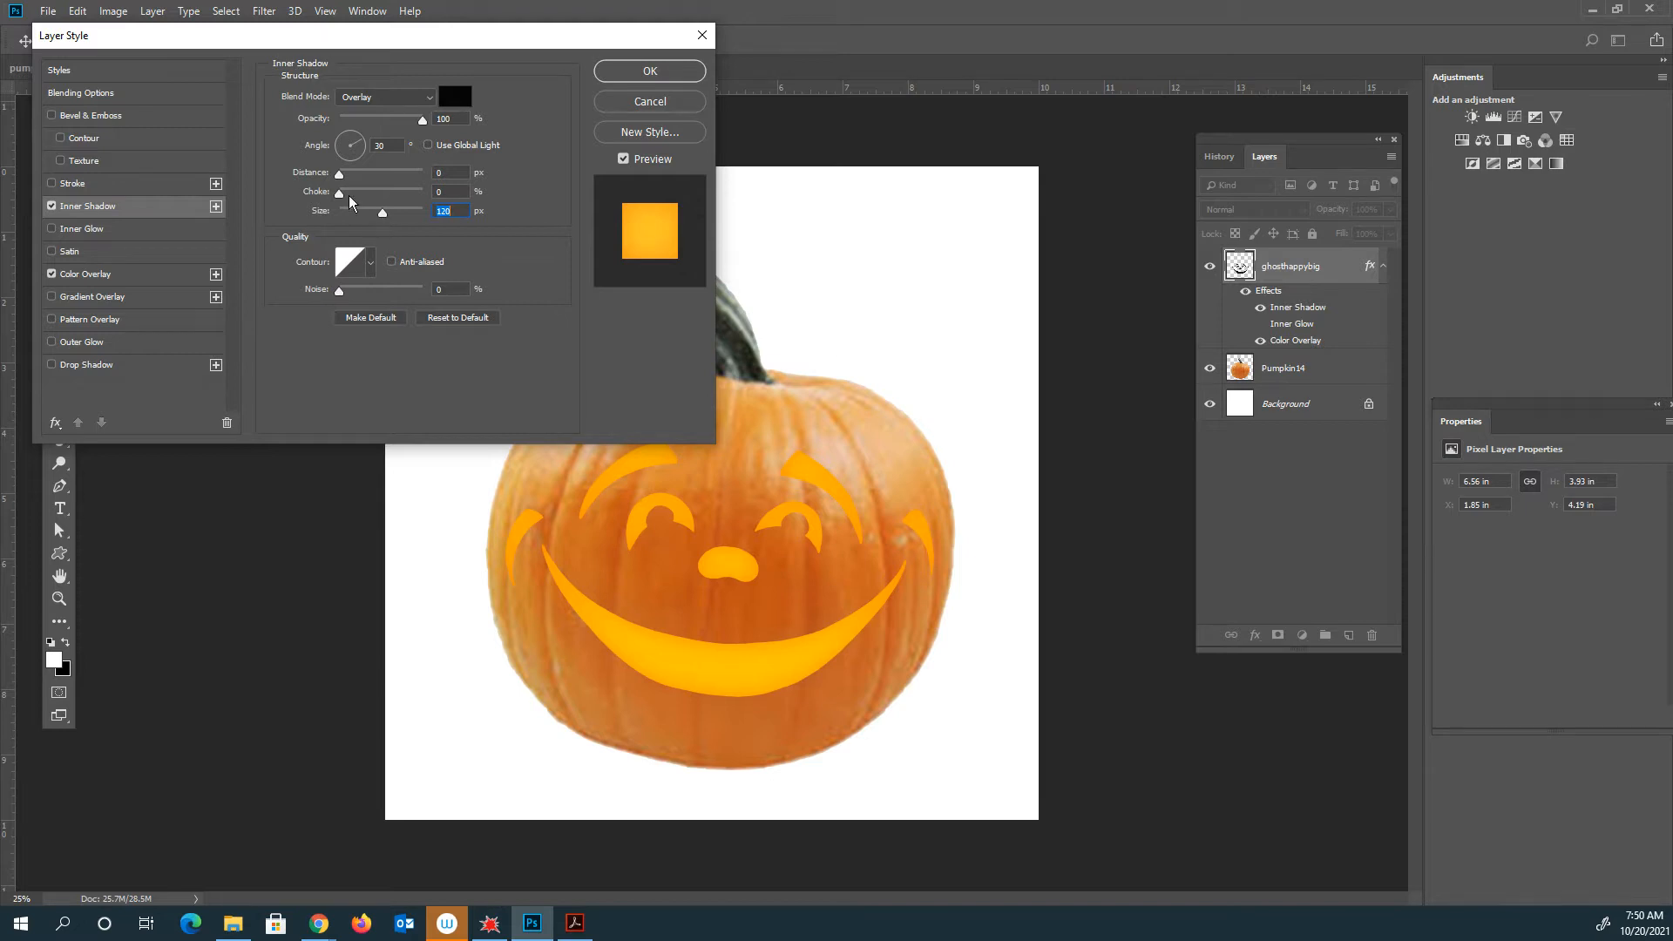
{"action": "mouse_move", "coordinate": [340, 197]}
{"action": "left_mouse_down"}
{"action": "mouse_move", "coordinate": [369, 199]}
{"action": "mouse_move", "coordinate": [348, 178]}
{"action": "mouse_move", "coordinate": [417, 193]}
{"action": "mouse_move", "coordinate": [333, 194]}
{"action": "mouse_move", "coordinate": [348, 193]}
{"action": "left_mouse_up"}
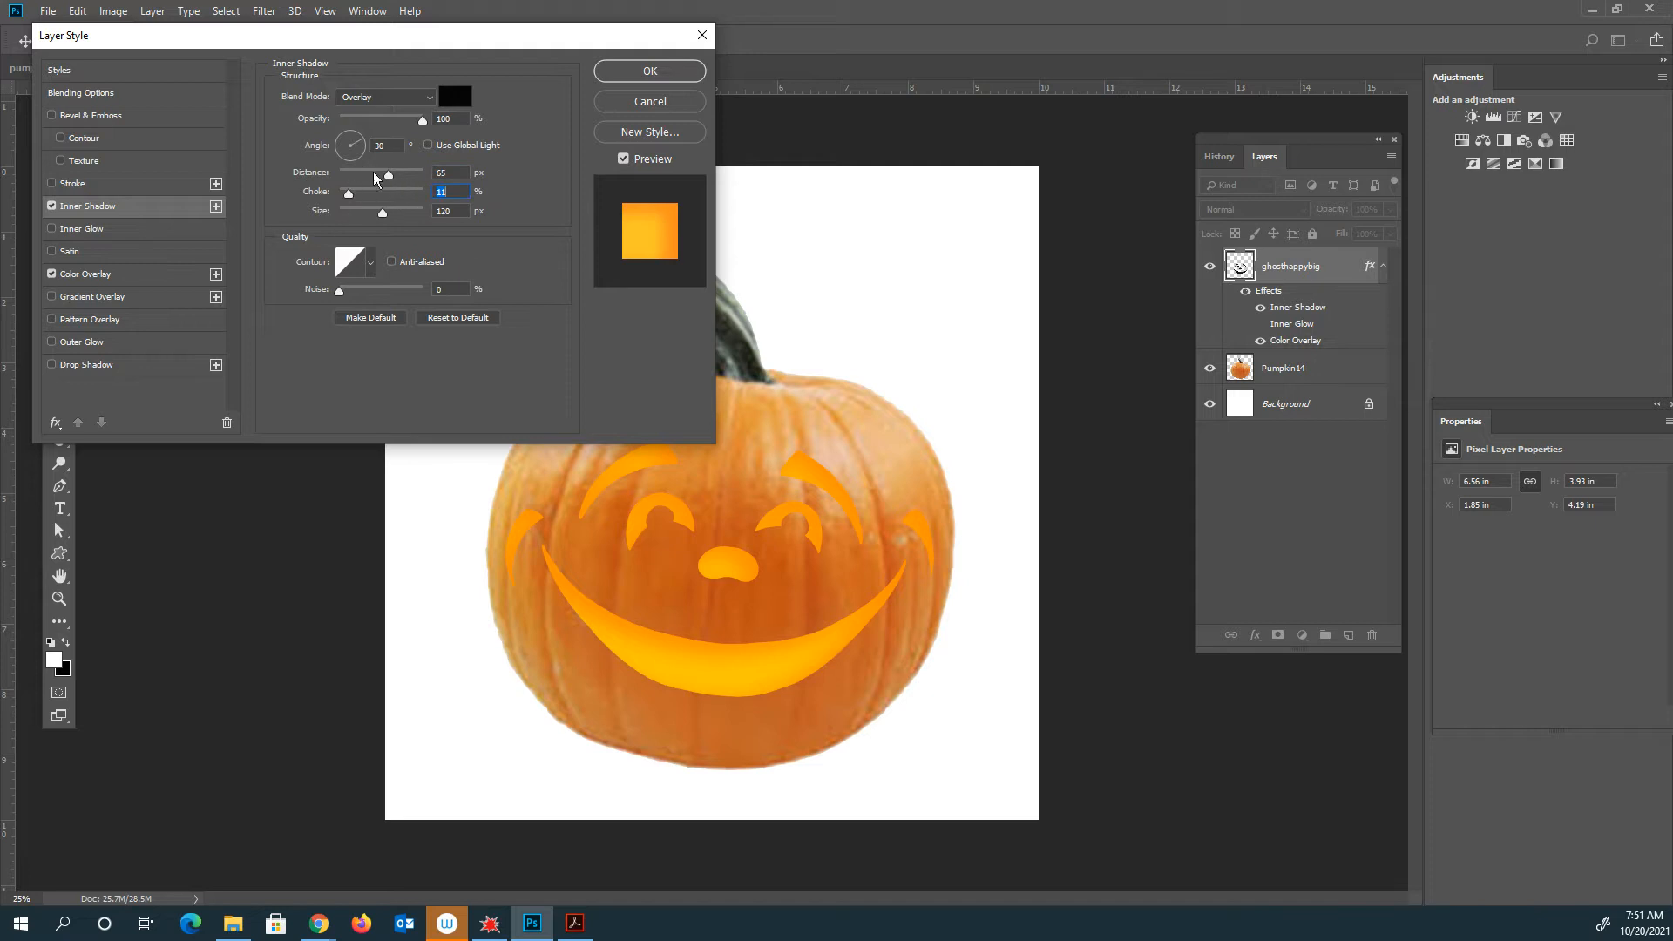
Try the different contour presets on the Inner Shadow, including Cove - Deep, and return to the straight diagonal one
{"action": "left_click", "coordinate": [371, 264]}
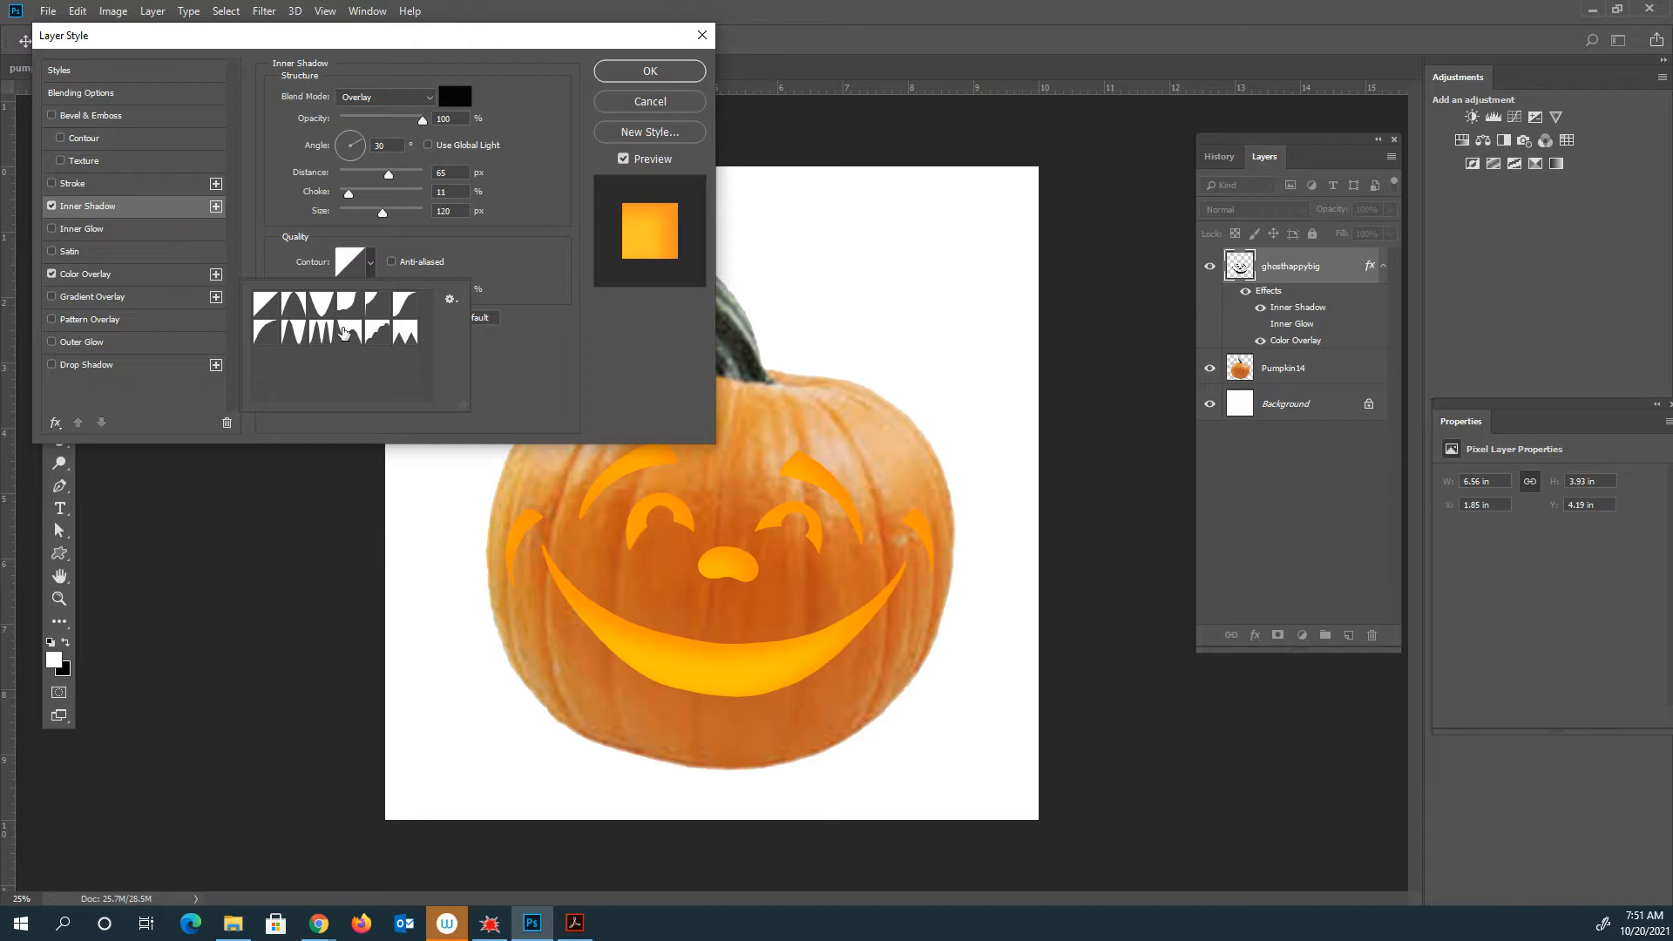
{"action": "left_click", "coordinate": [345, 305]}
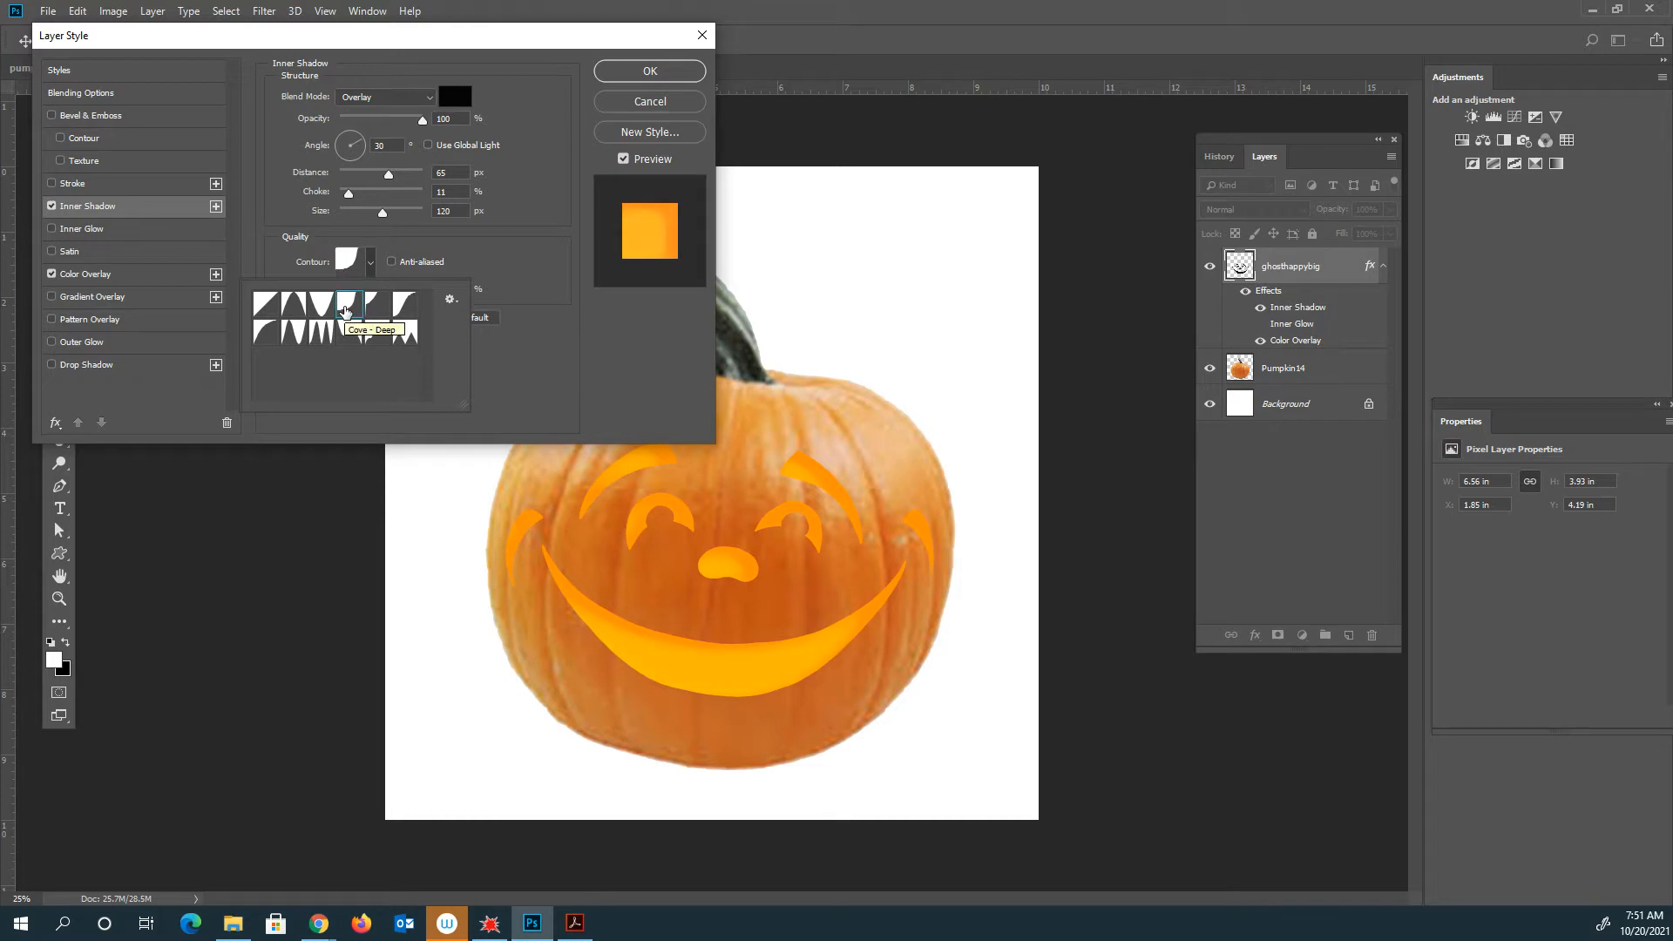
{"action": "left_click", "coordinate": [376, 310]}
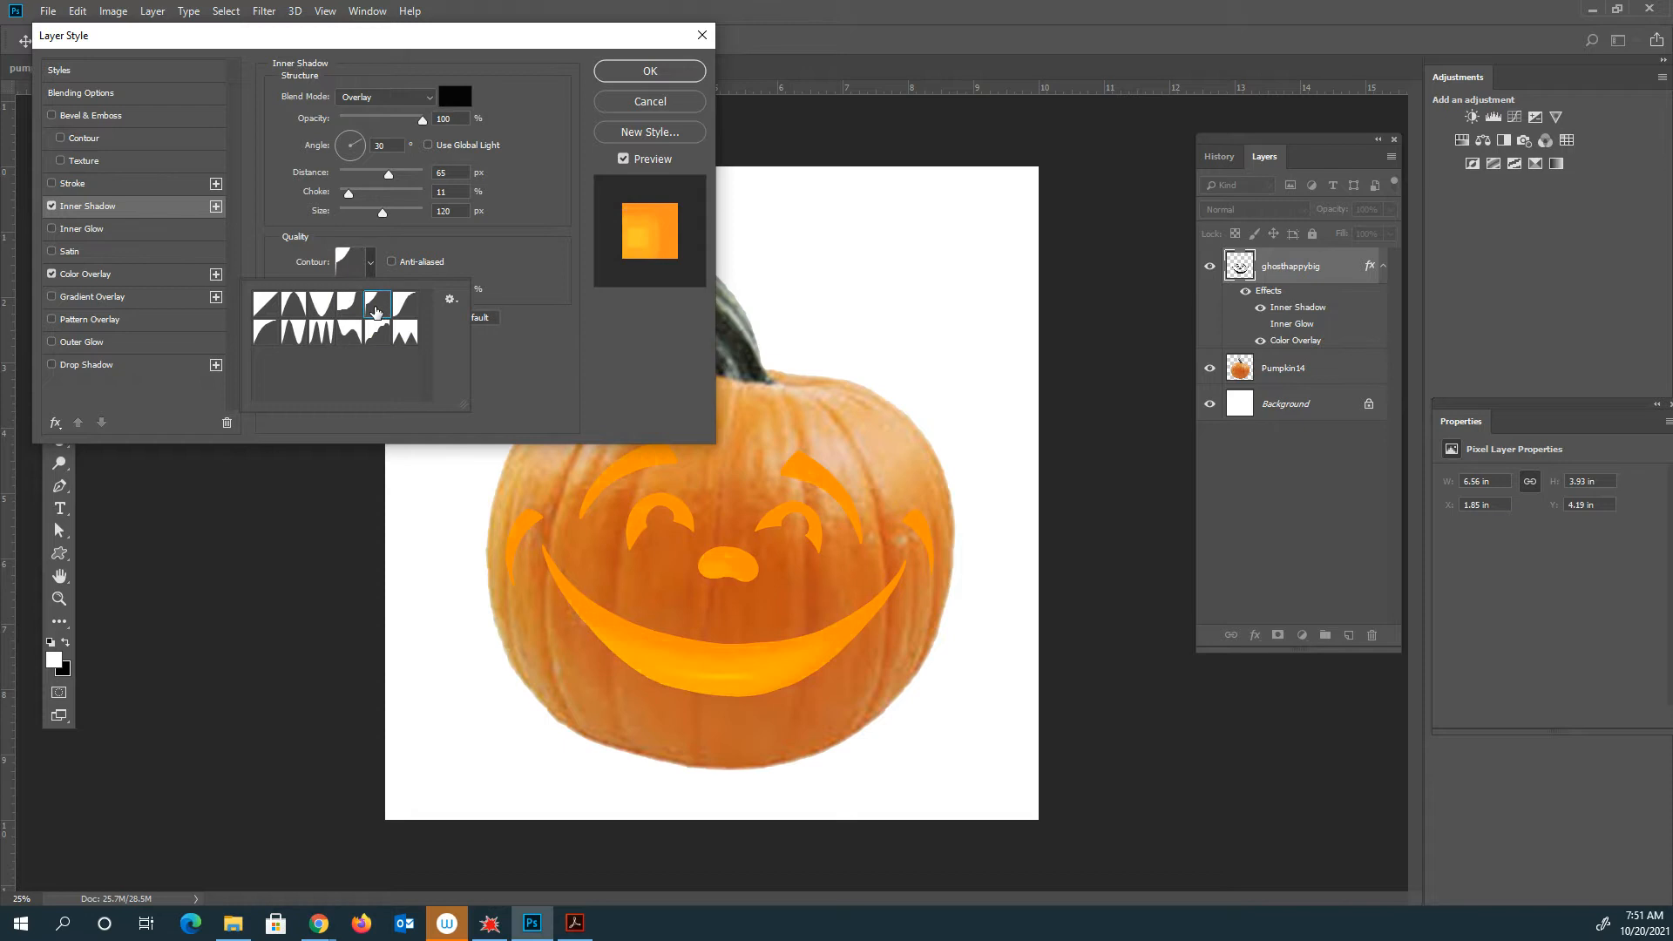
{"action": "left_click", "coordinate": [321, 307]}
{"action": "left_click", "coordinate": [287, 307]}
{"action": "left_click", "coordinate": [270, 309]}
{"action": "left_click", "coordinate": [263, 339]}
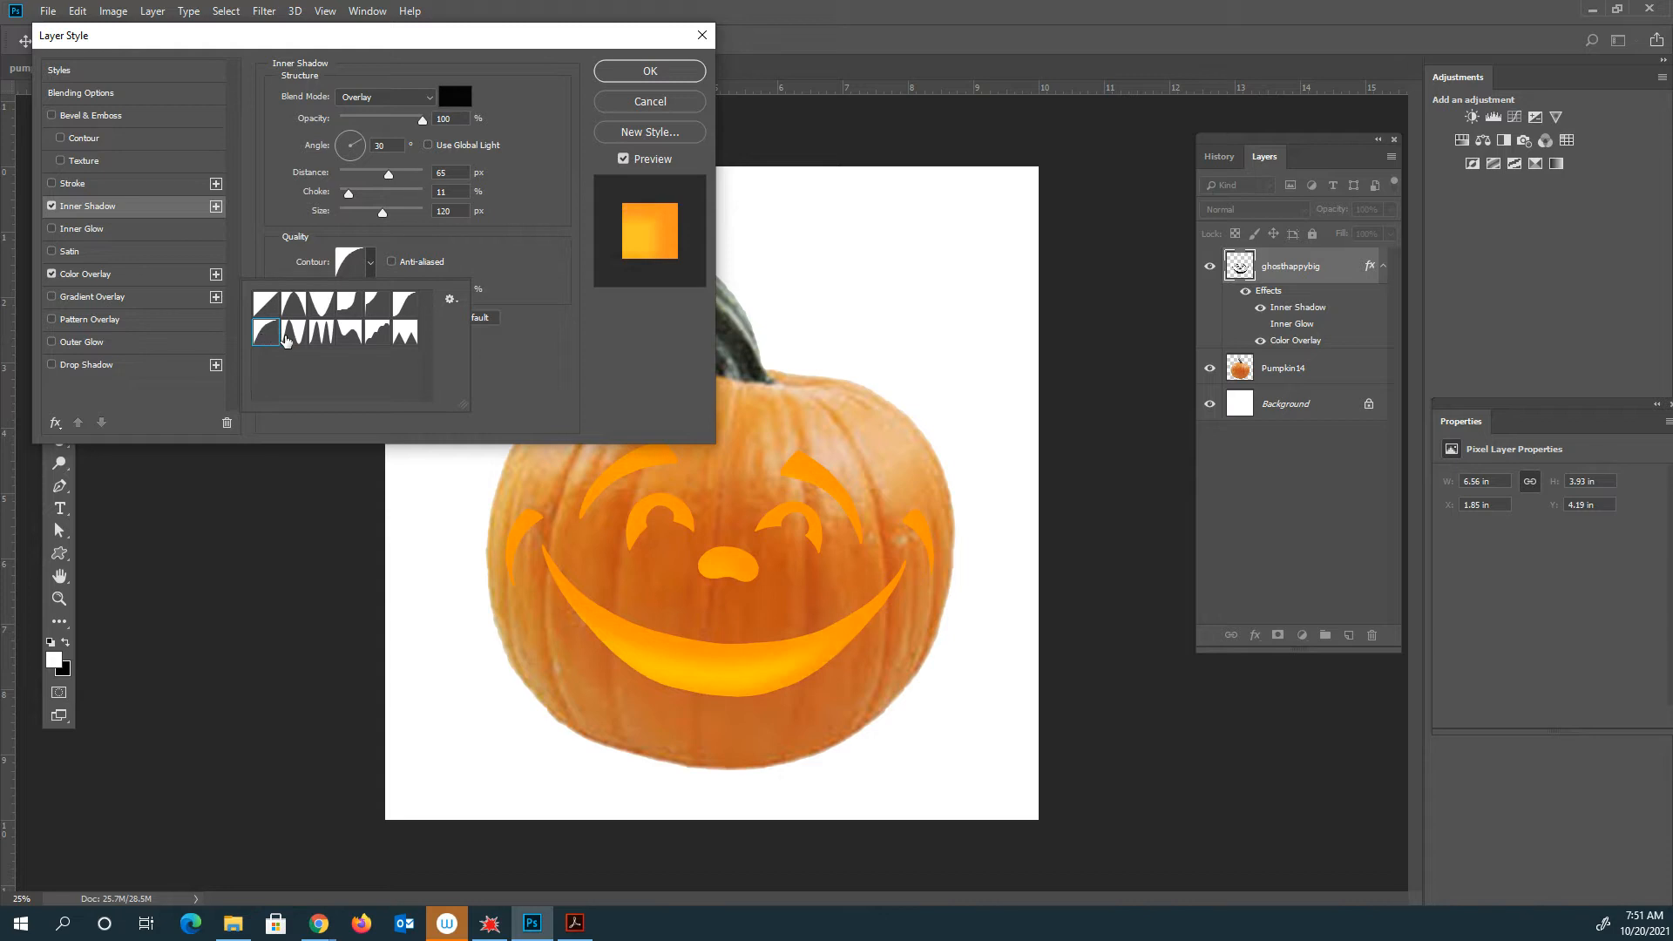
{"action": "left_click", "coordinate": [295, 338]}
{"action": "left_click", "coordinate": [316, 342]}
{"action": "left_click", "coordinate": [350, 339]}
{"action": "left_click", "coordinate": [372, 339]}
{"action": "left_click", "coordinate": [405, 332]}
{"action": "left_click", "coordinate": [405, 303]}
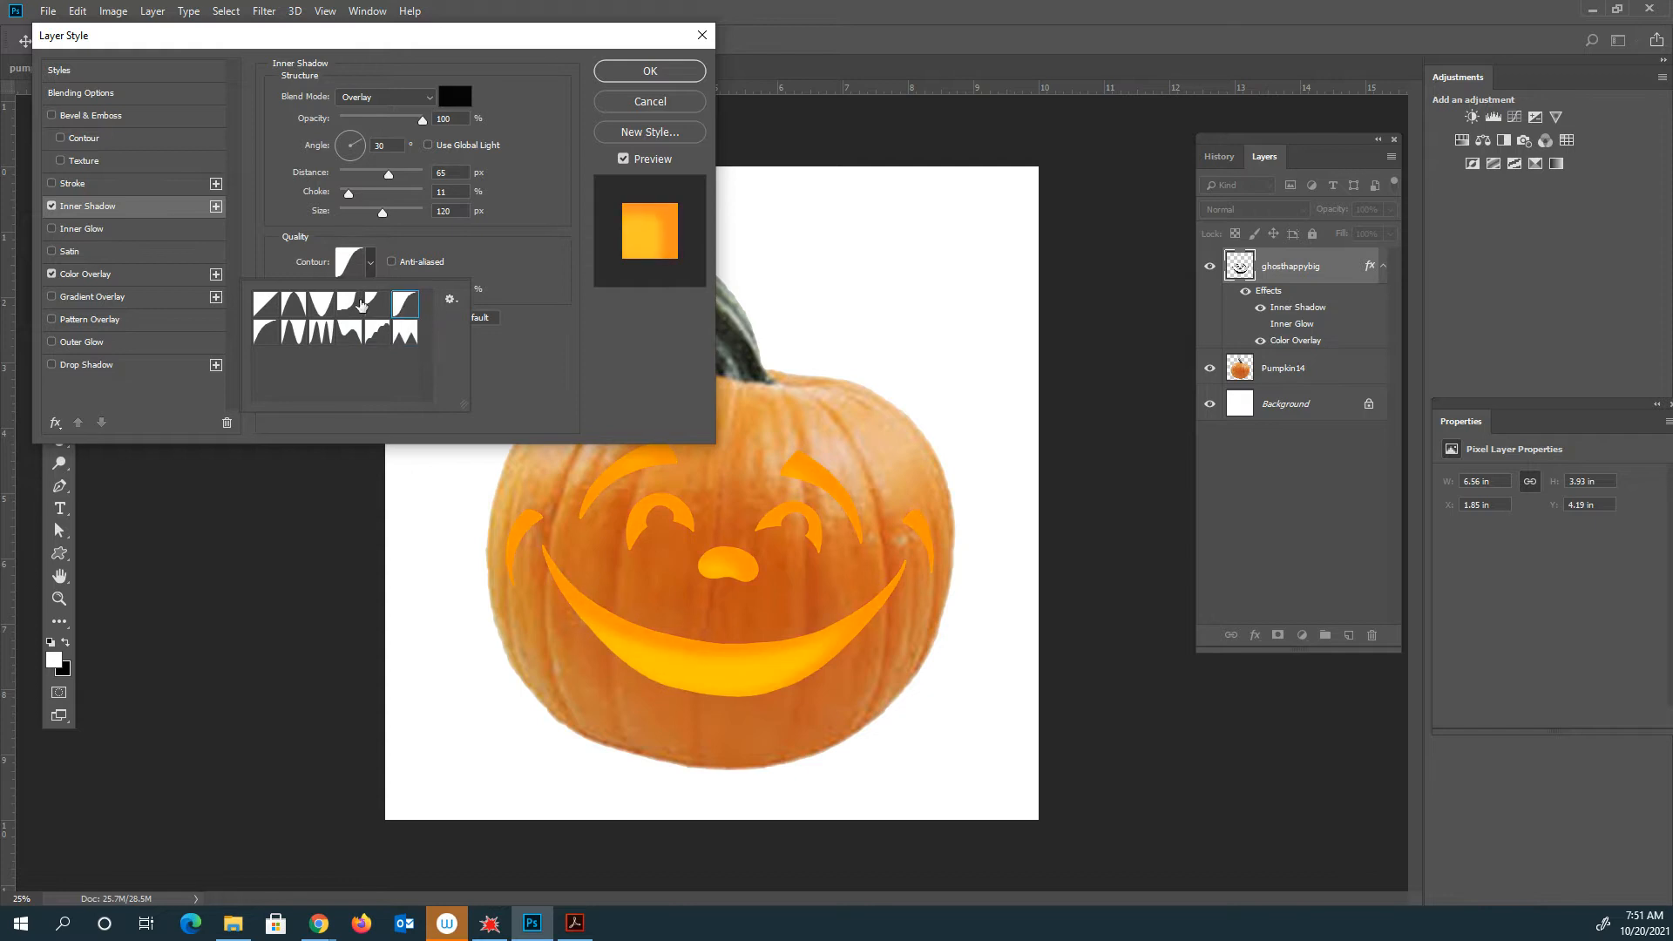
{"action": "left_click", "coordinate": [266, 303]}
{"action": "left_click", "coordinate": [268, 329]}
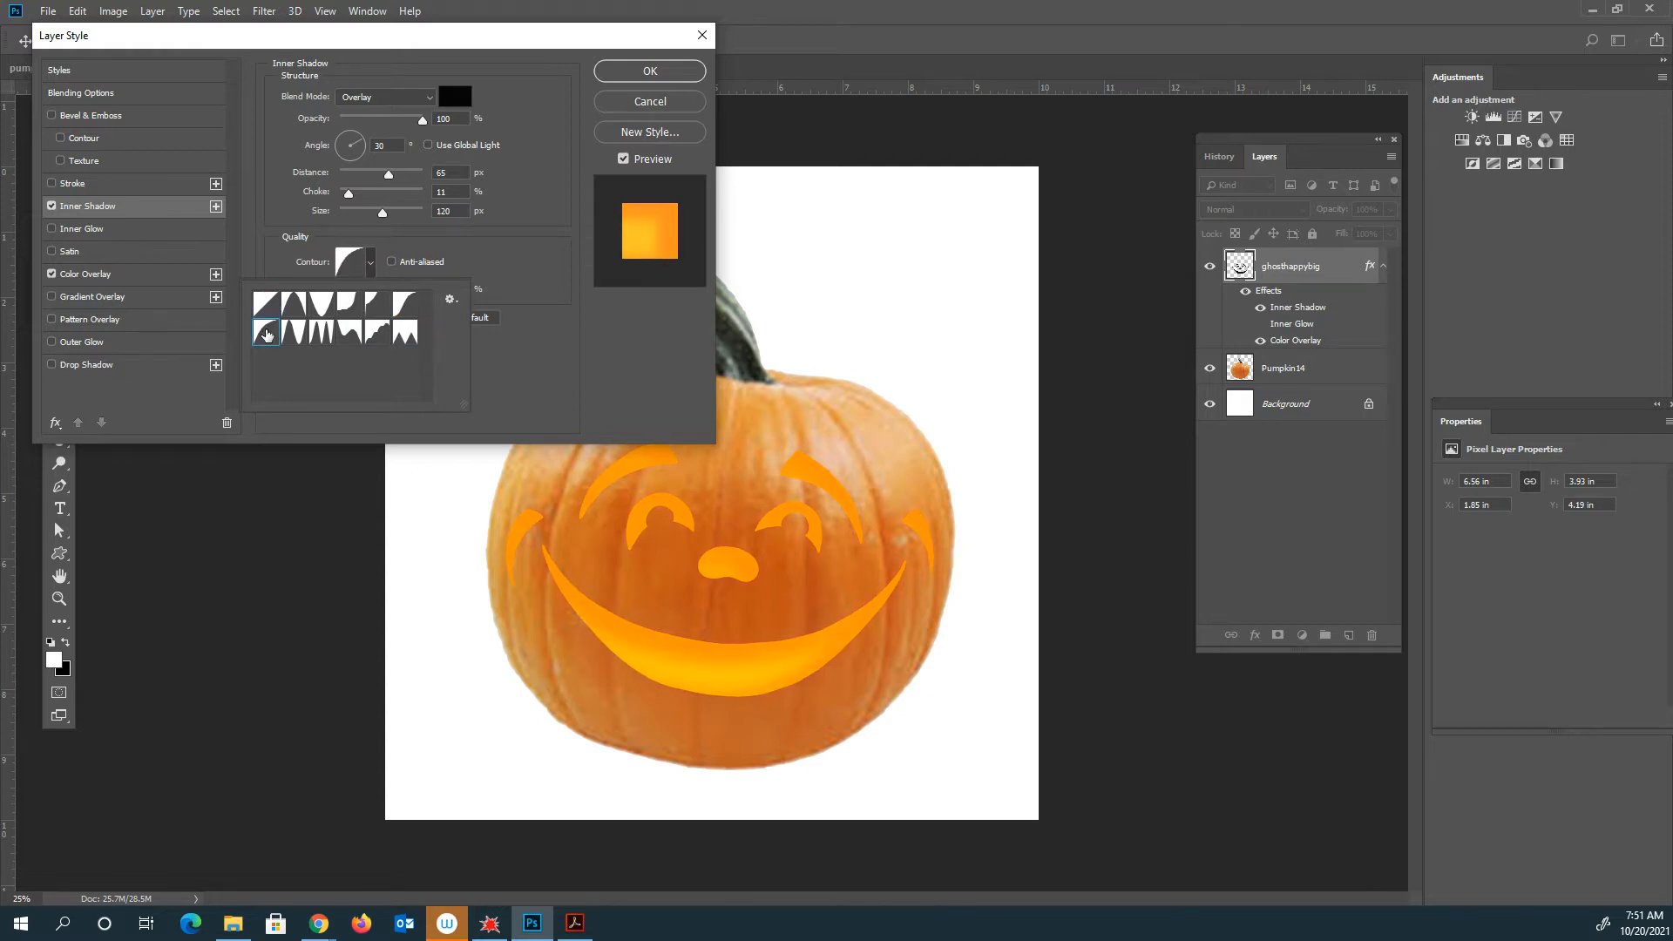
{"action": "left_click", "coordinate": [267, 305]}
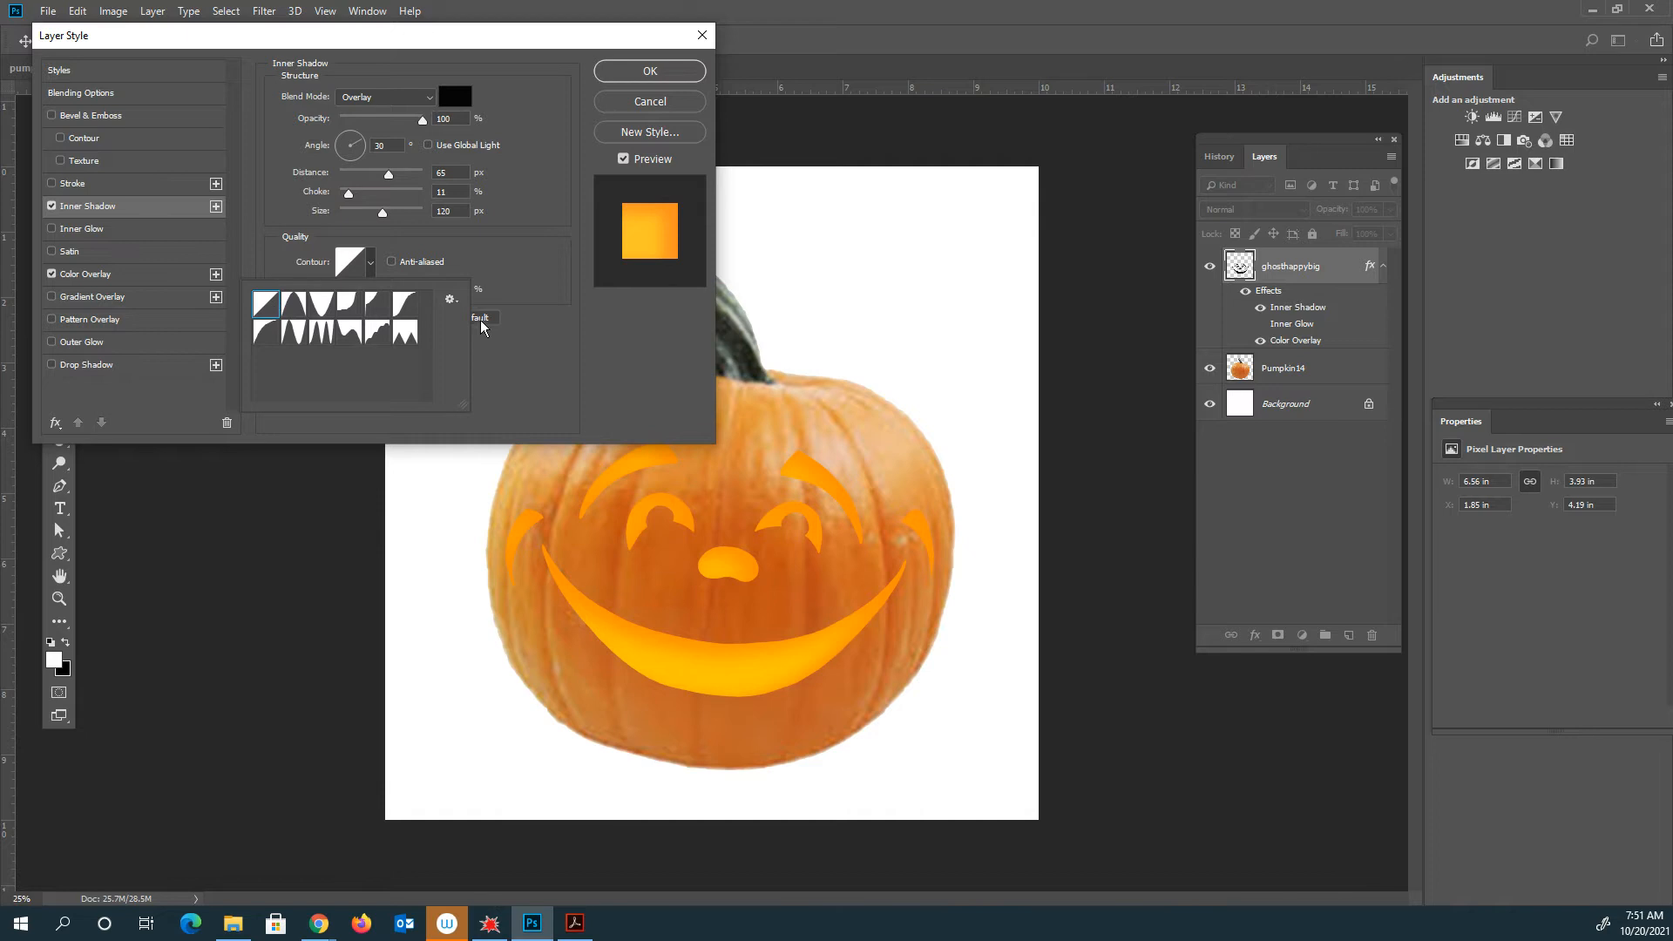
{"action": "left_click", "coordinate": [497, 364]}
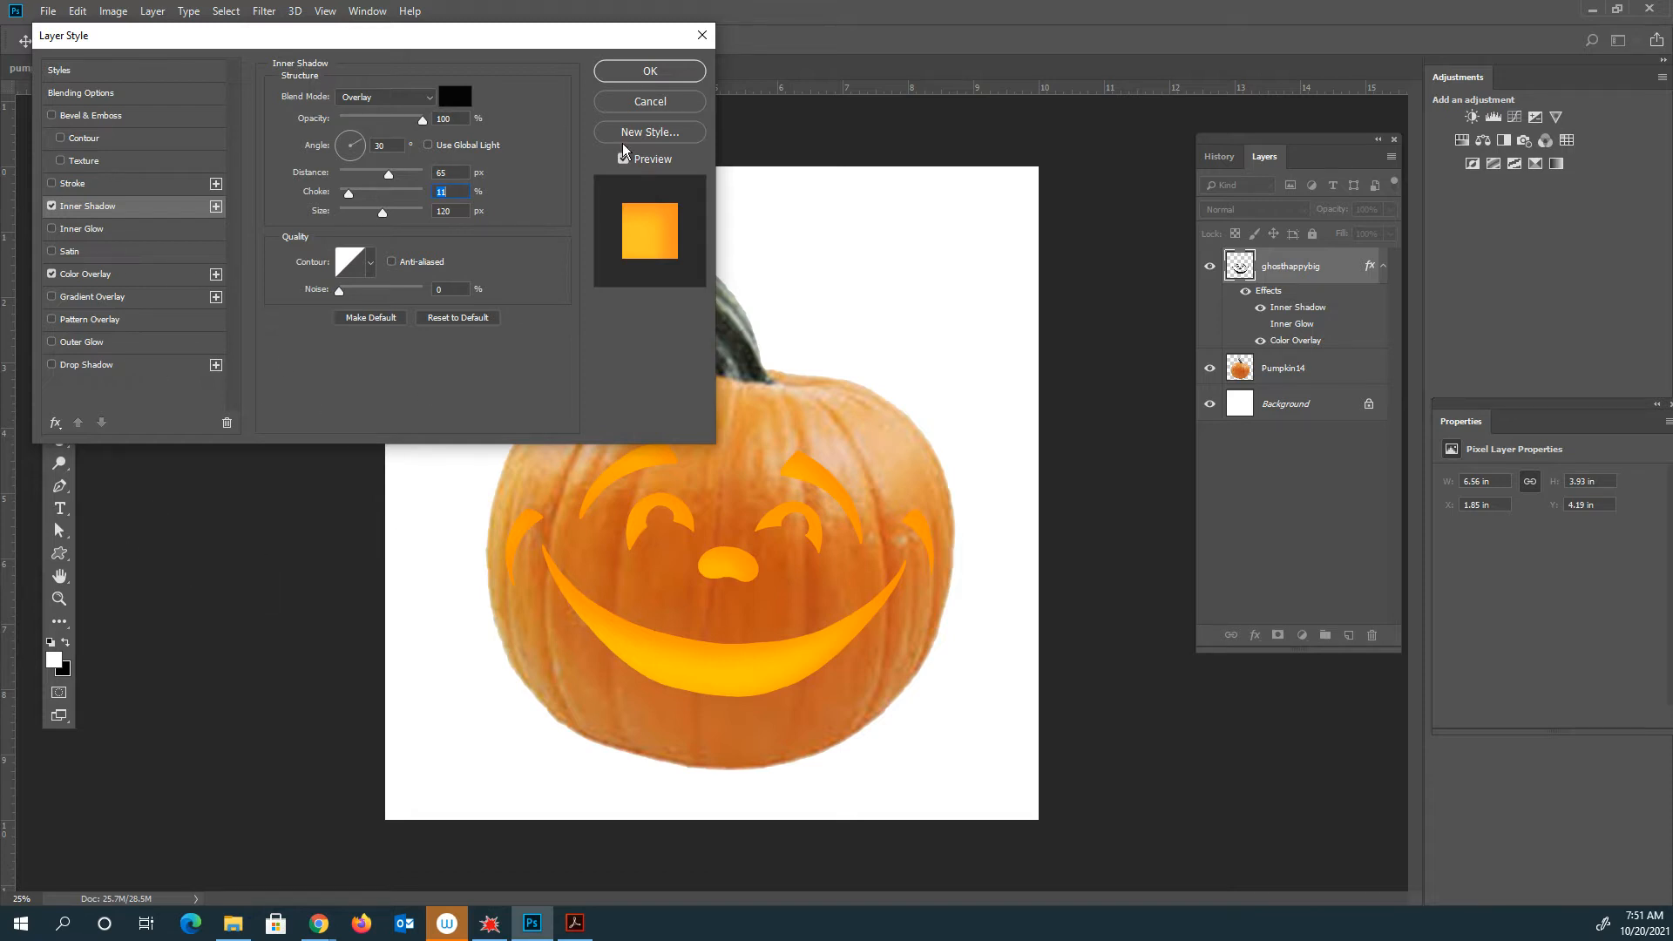
Apply the layer effects and unlock the Background layer, ending with the Pumpkin14 layer selected
{"action": "left_click", "coordinate": [649, 72]}
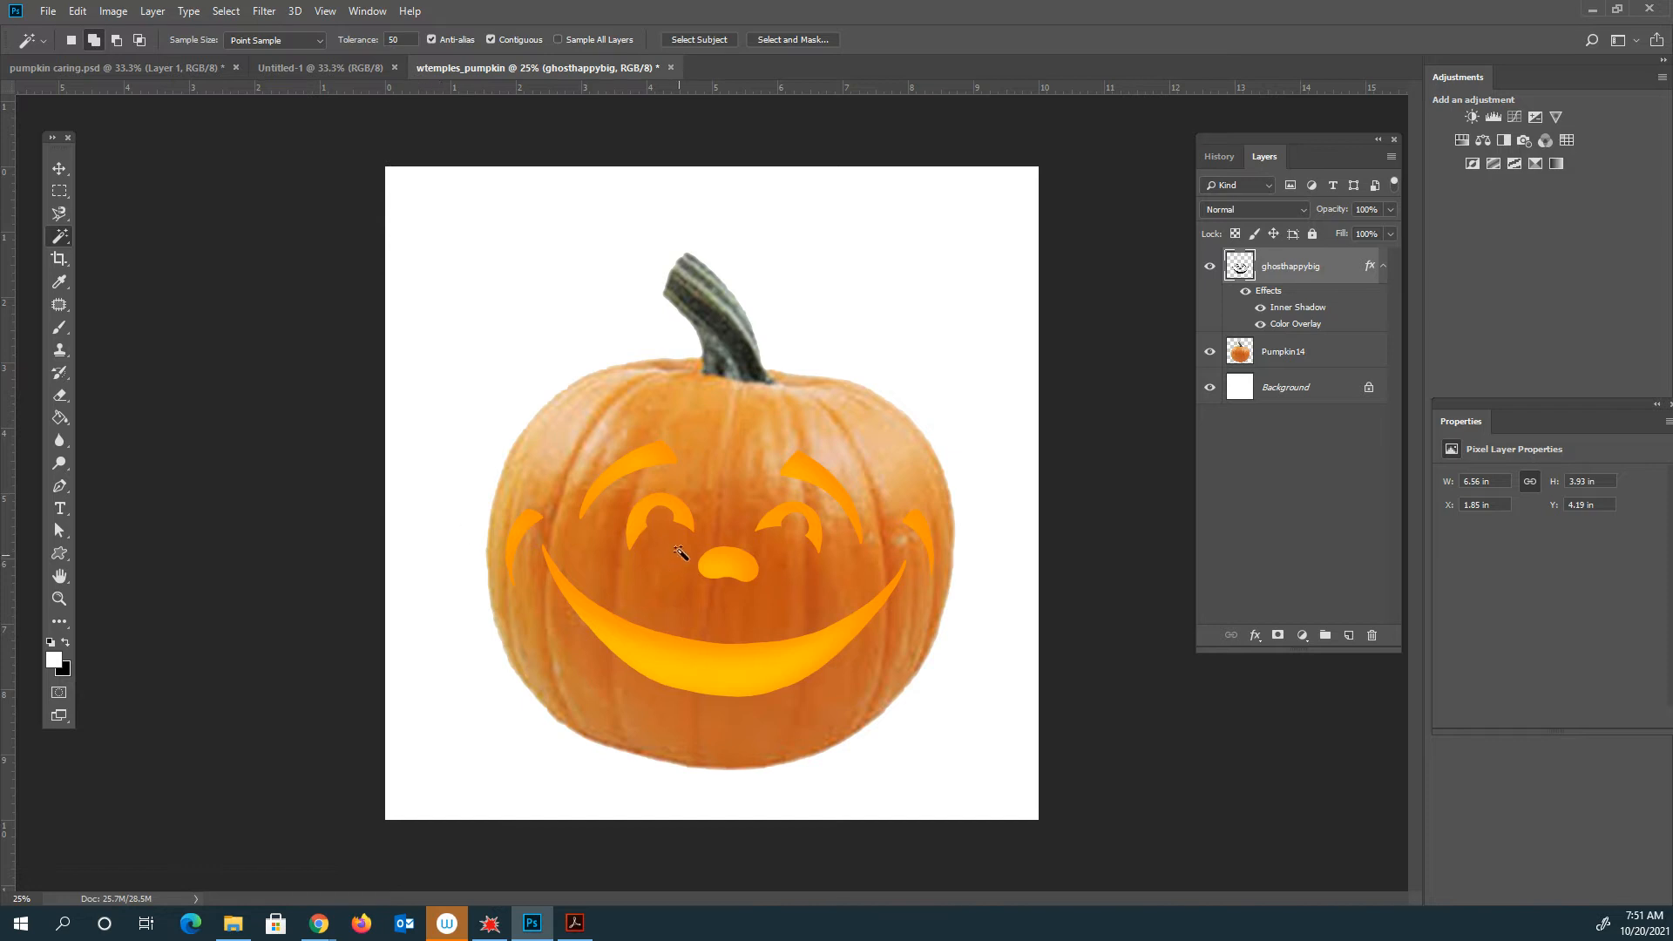
{"action": "left_click", "coordinate": [1368, 388]}
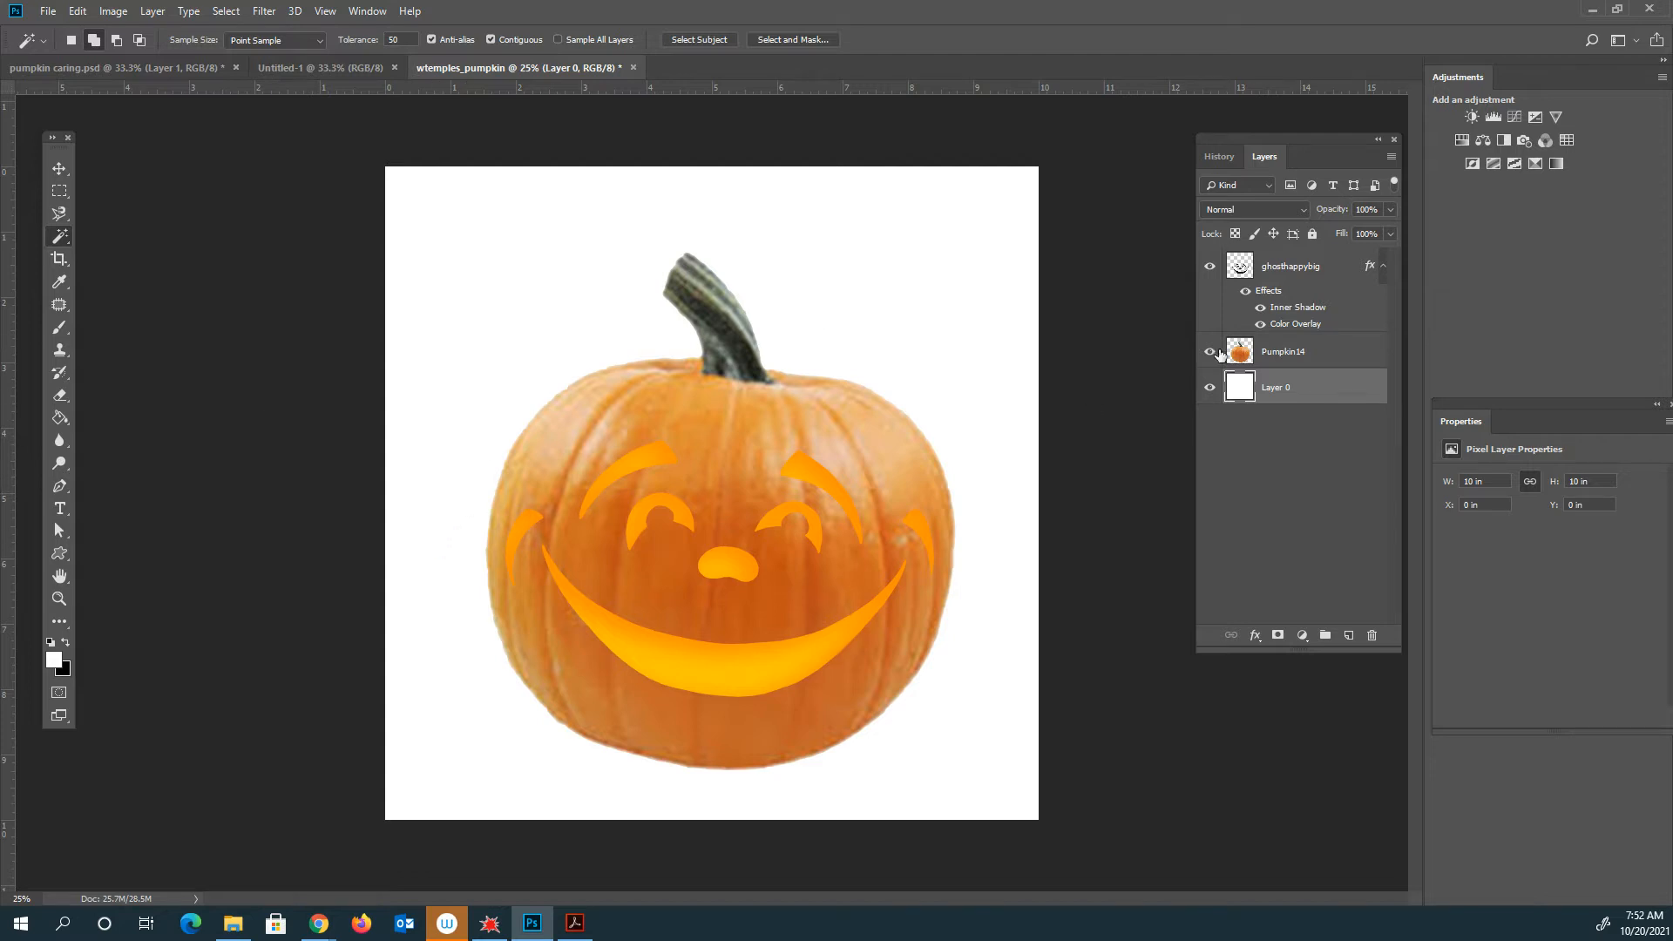
{"action": "left_click", "coordinate": [1284, 357]}
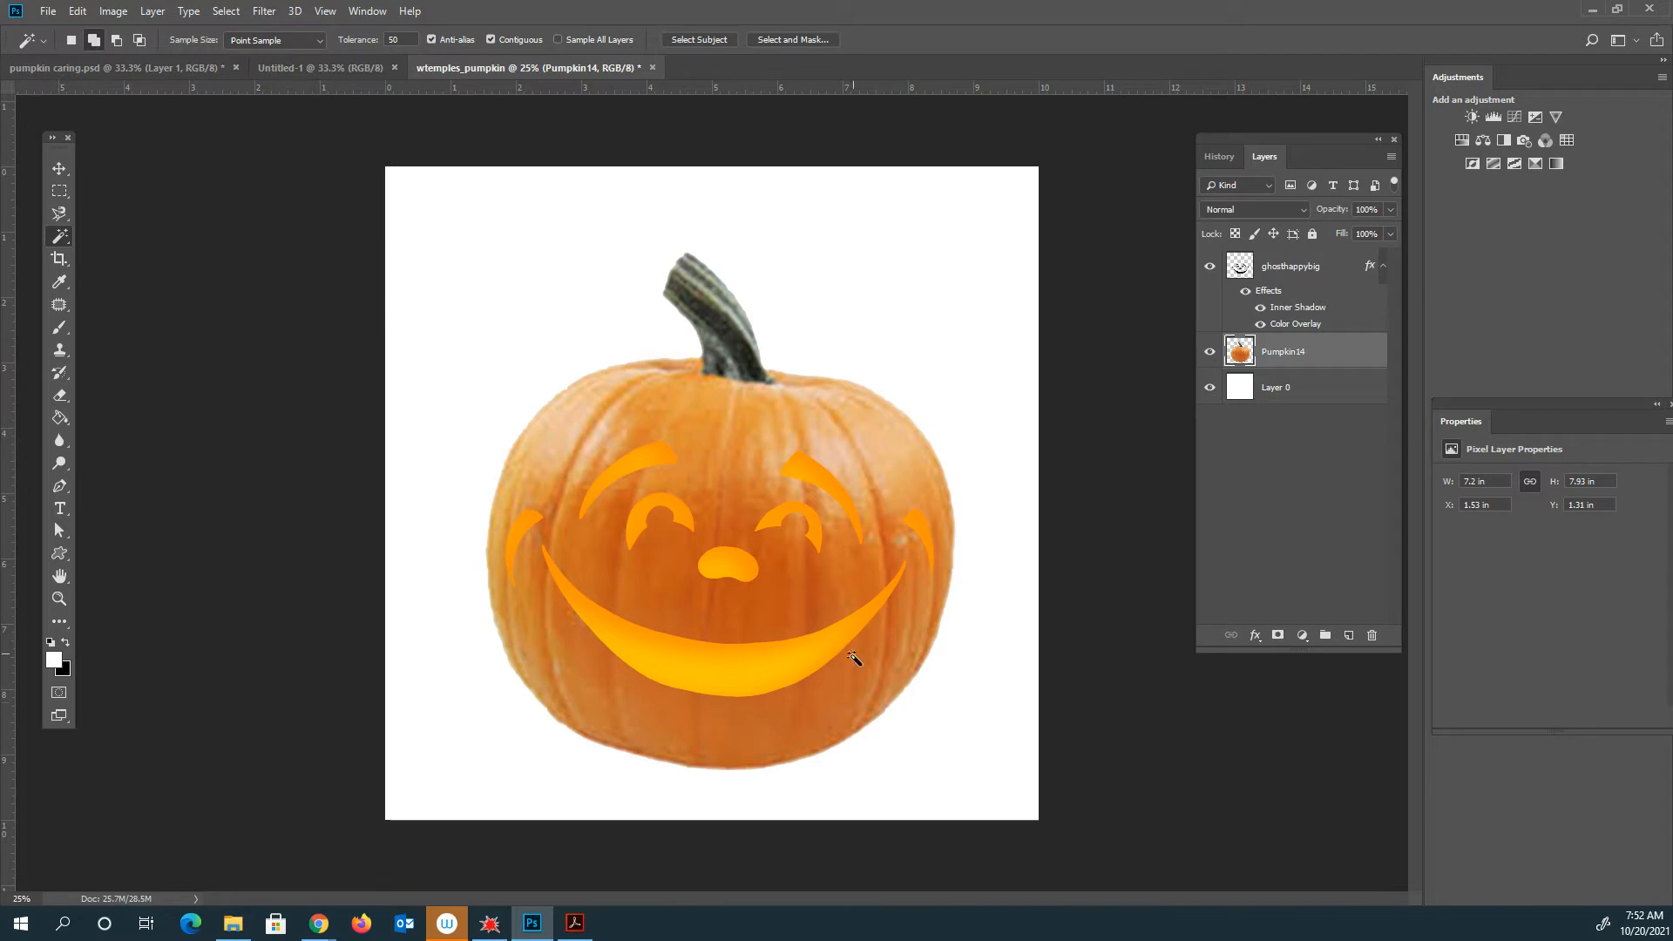
Set the face layer's Inner Shadow to Normal blend mode, 130° angle, 4 px distance, 0% choke and 32 px size
{"action": "left_click", "coordinate": [1290, 311]}
{"action": "double_click", "coordinate": [1291, 311]}
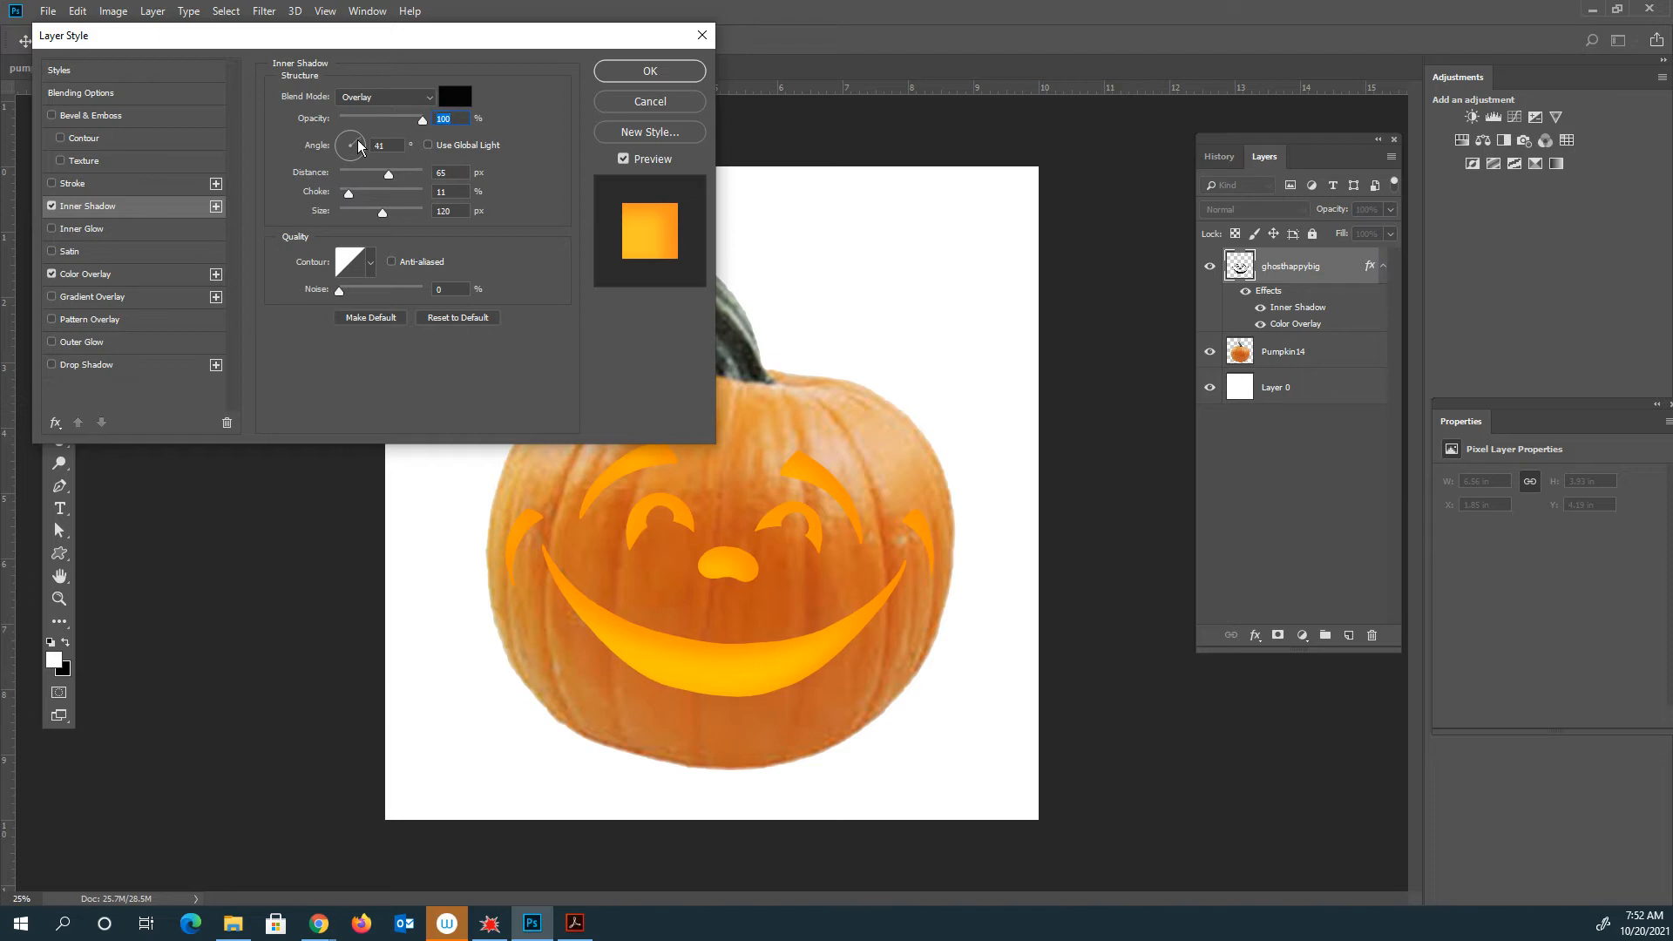
{"action": "left_click", "coordinate": [350, 135]}
{"action": "left_click", "coordinate": [359, 147]}
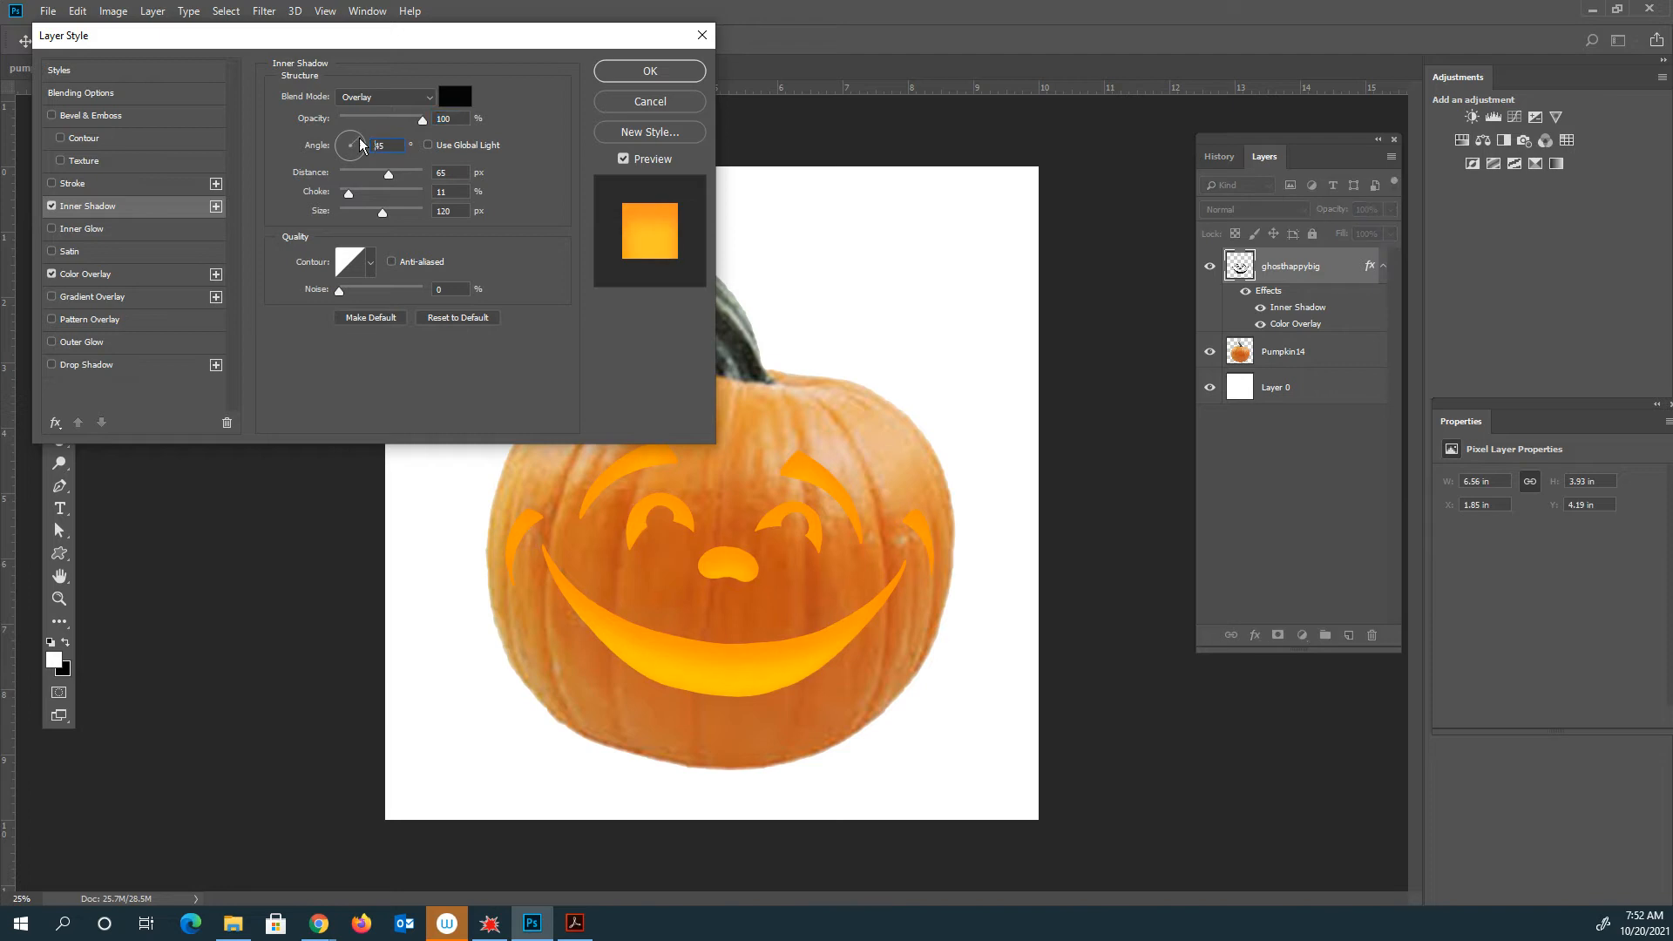
{"action": "left_click", "coordinate": [350, 130]}
{"action": "left_click", "coordinate": [339, 136]}
{"action": "left_click", "coordinate": [403, 103]}
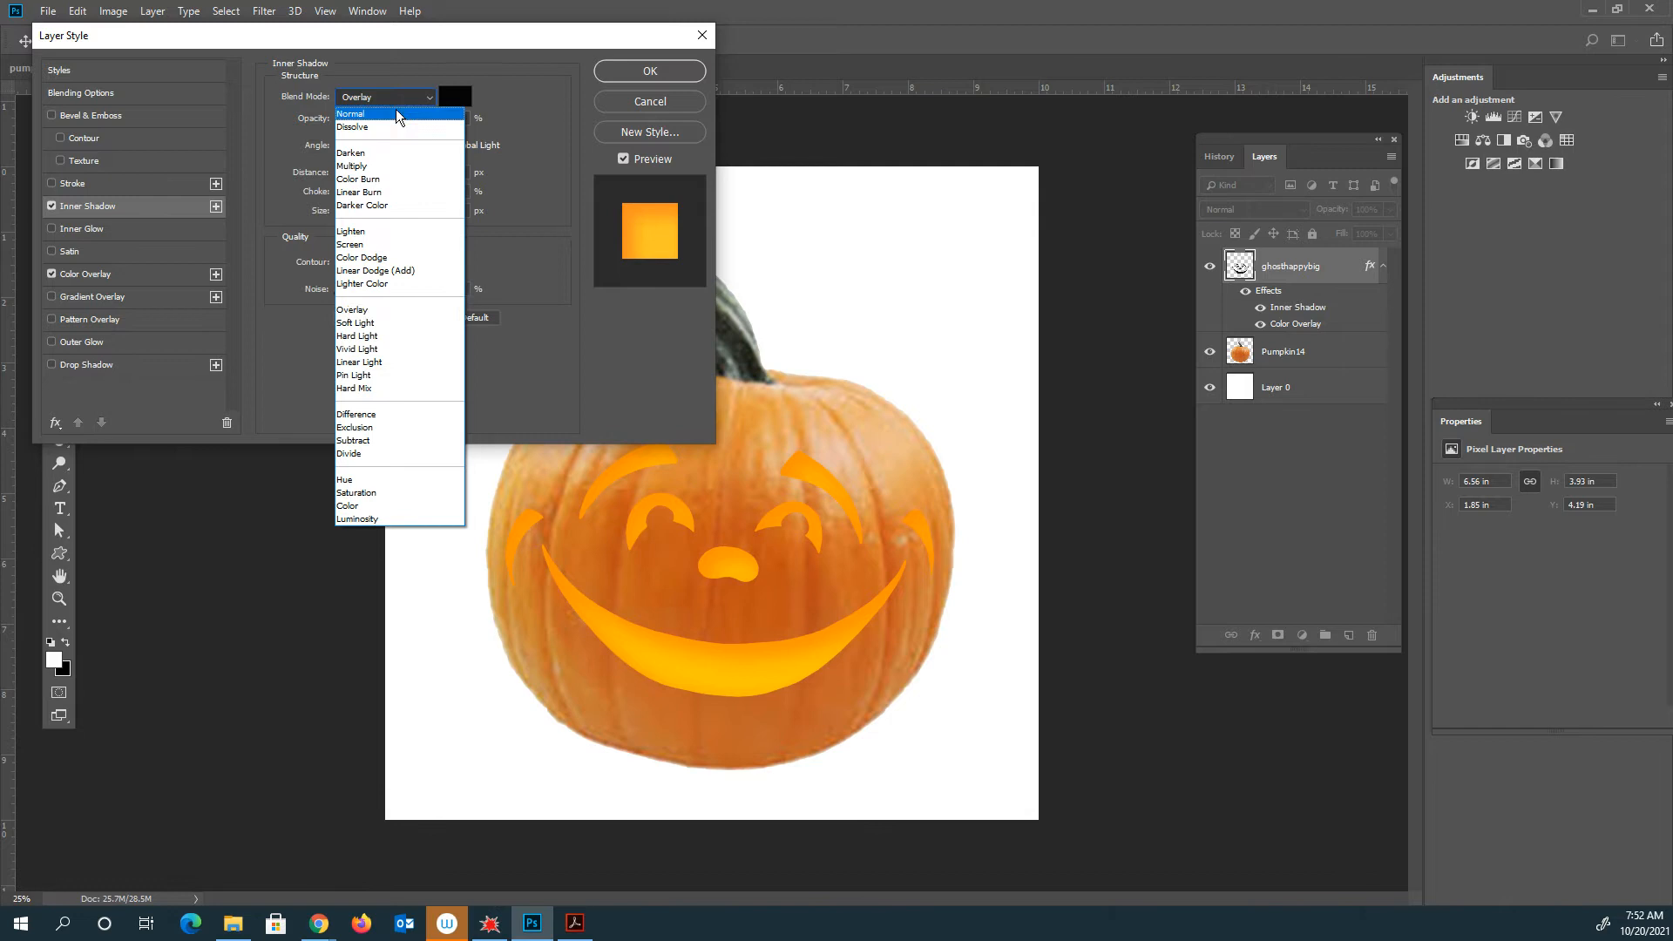
{"action": "left_click", "coordinate": [388, 110]}
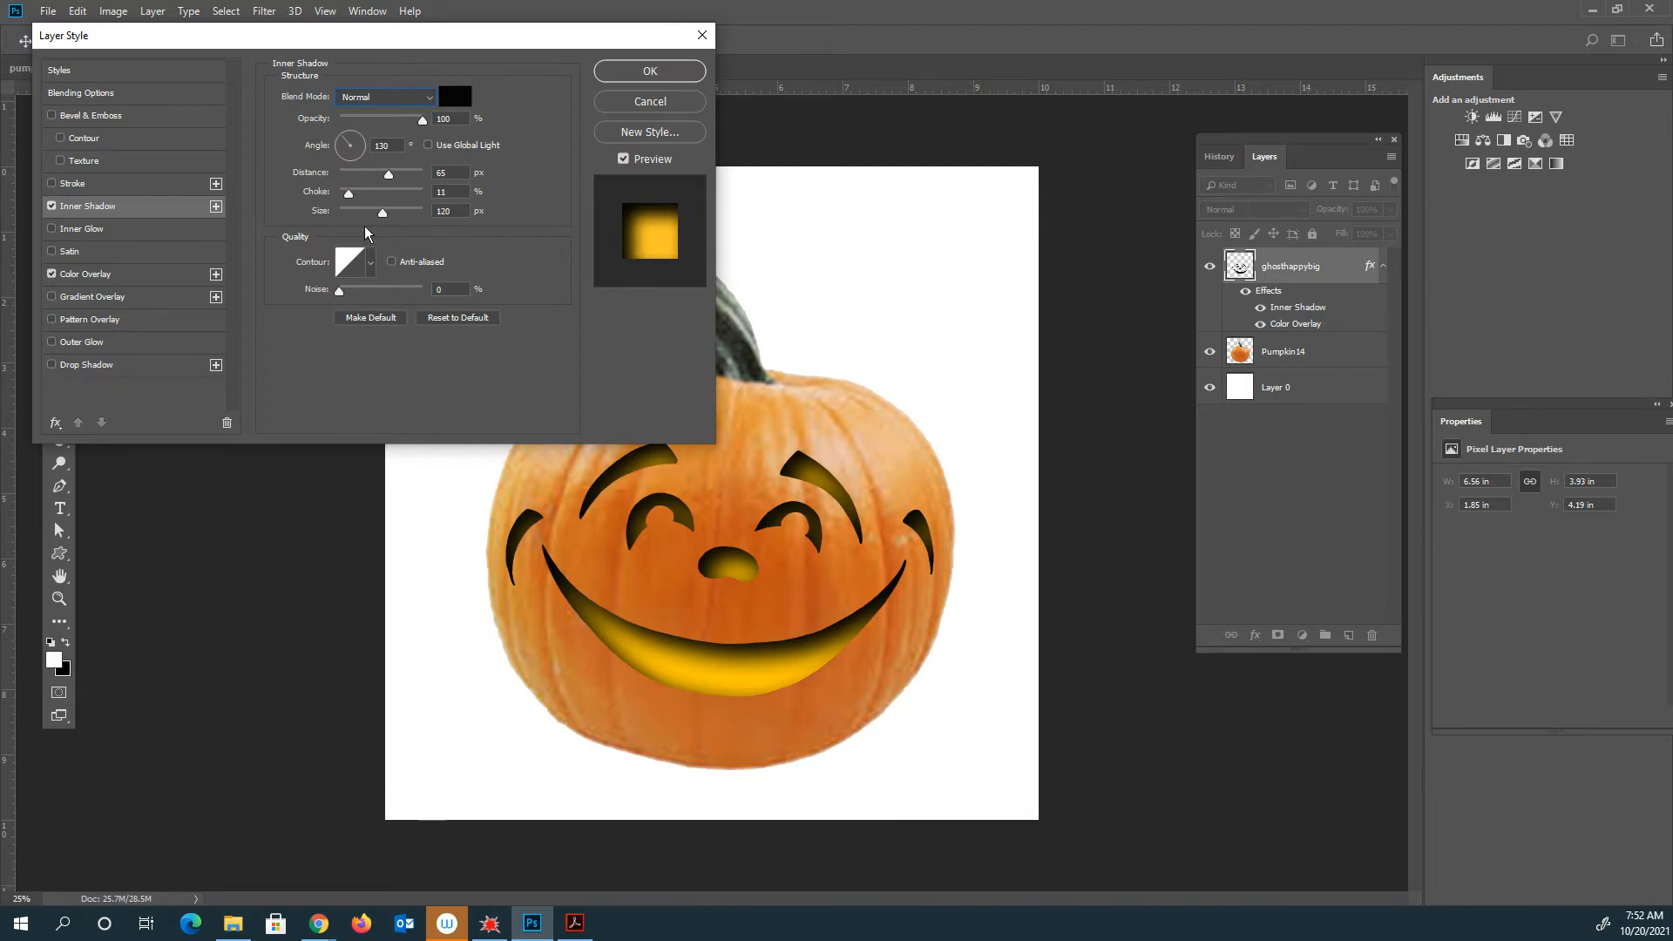
{"action": "left_click_drag", "start_coordinate": [369, 174], "coordinate": [342, 170]}
{"action": "left_click_drag", "start_coordinate": [348, 193], "coordinate": [352, 212]}
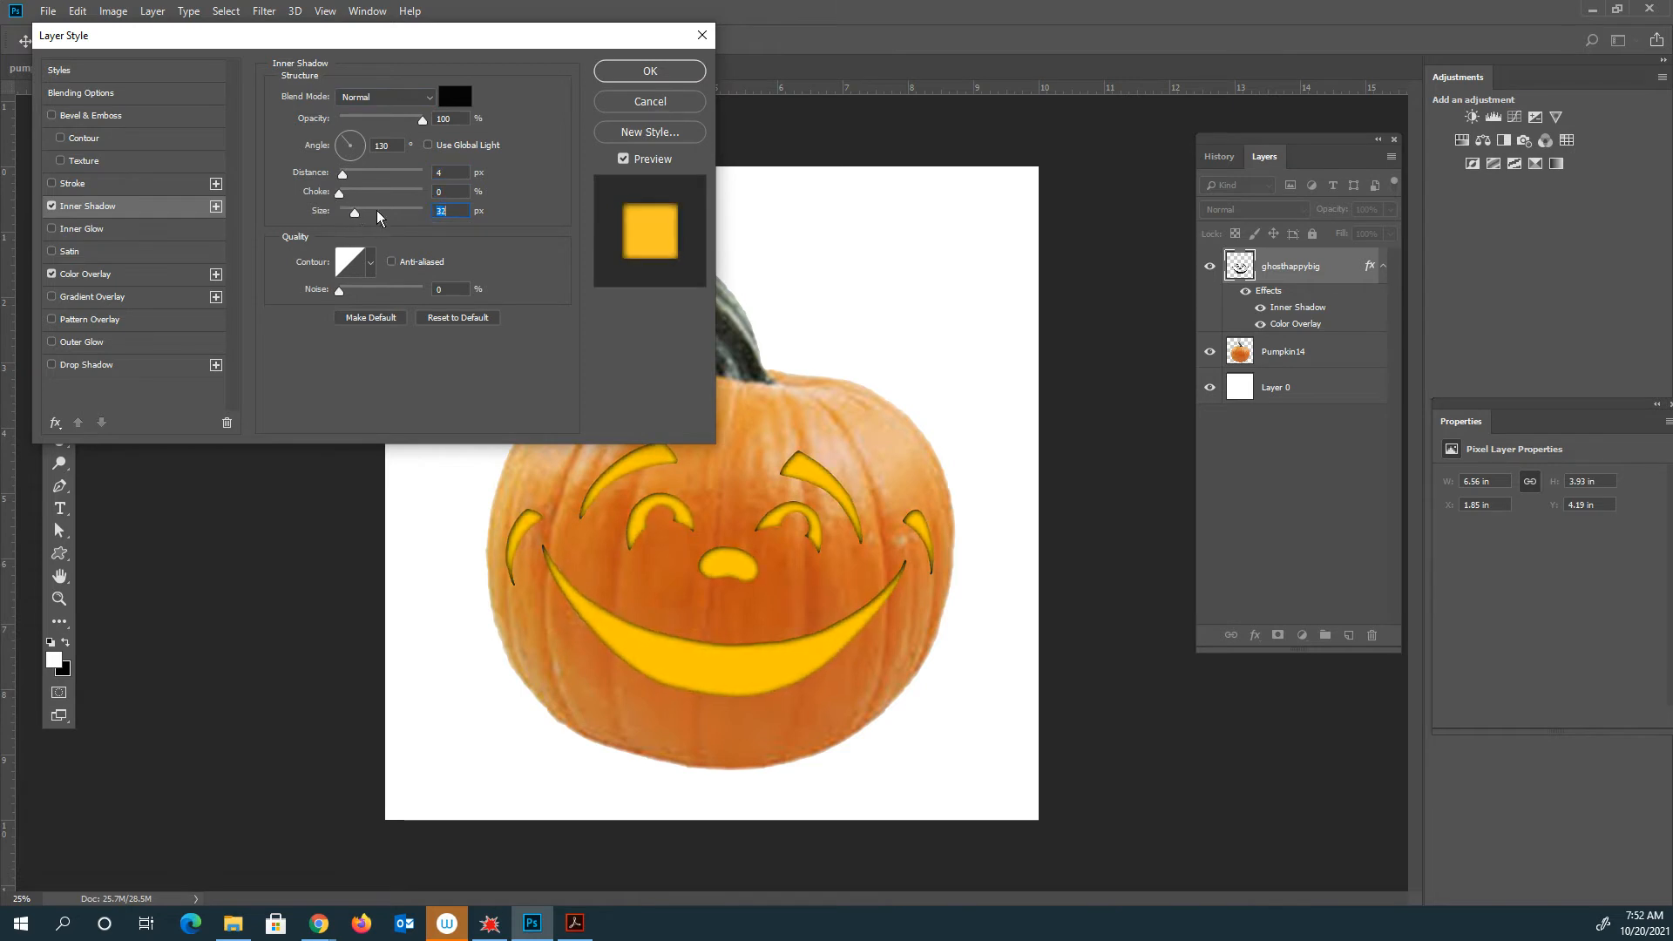
Try the Darken and Lighten blend modes on the Inner Shadow and return to Normal
{"action": "left_click", "coordinate": [378, 97]}
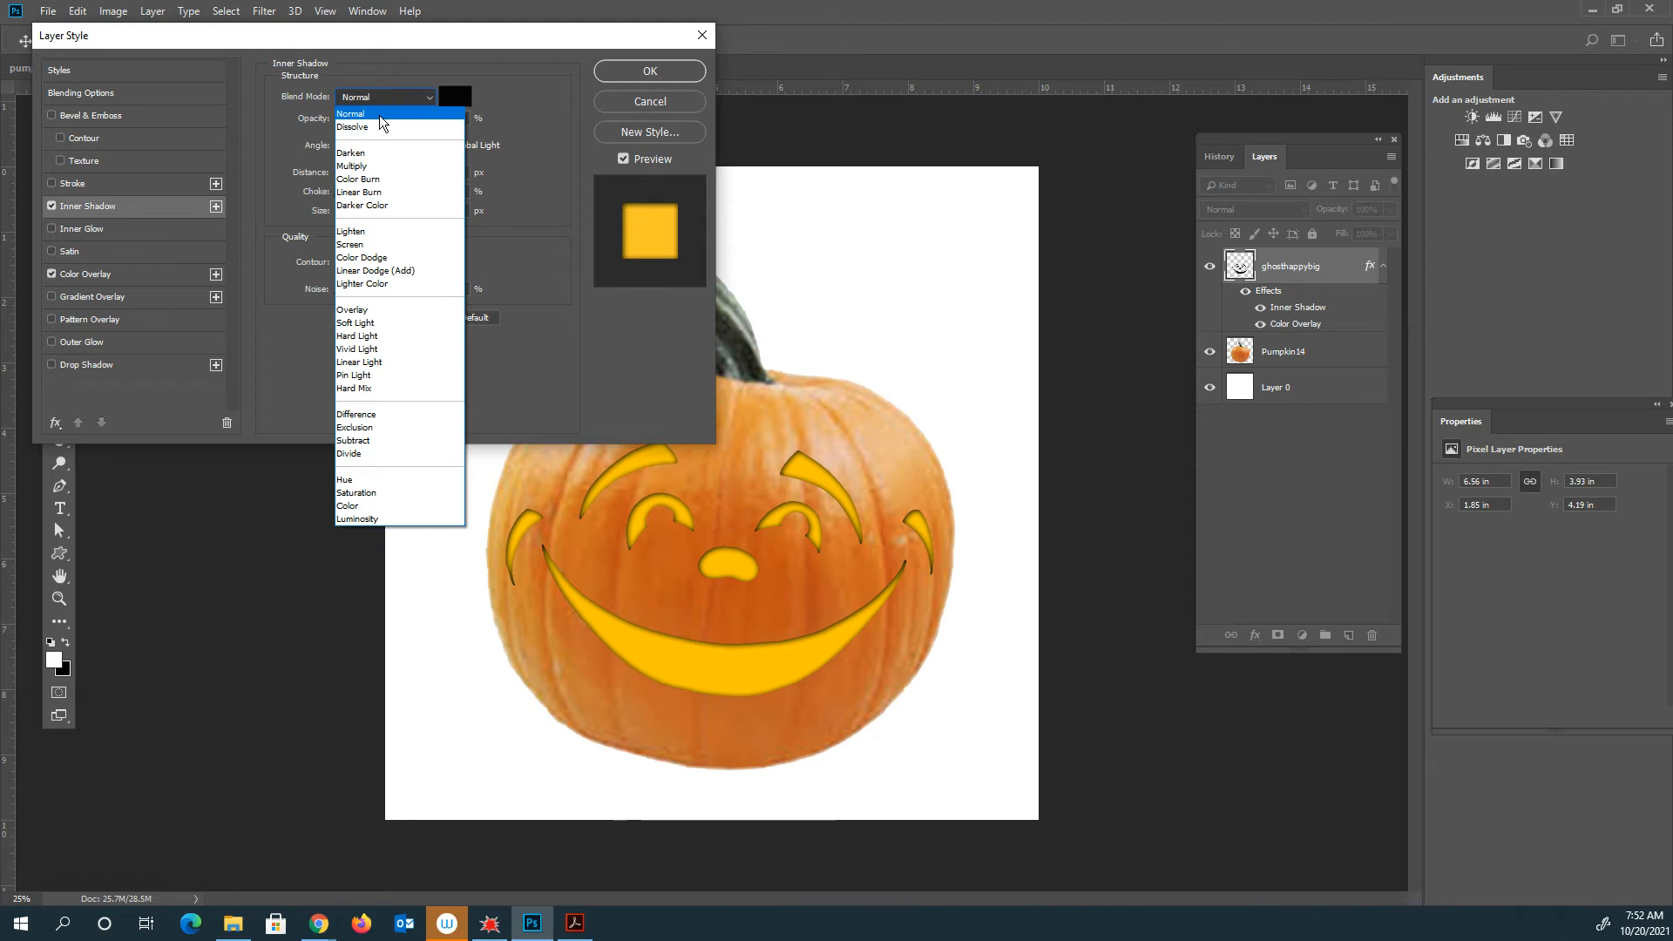
{"action": "left_click", "coordinate": [358, 155]}
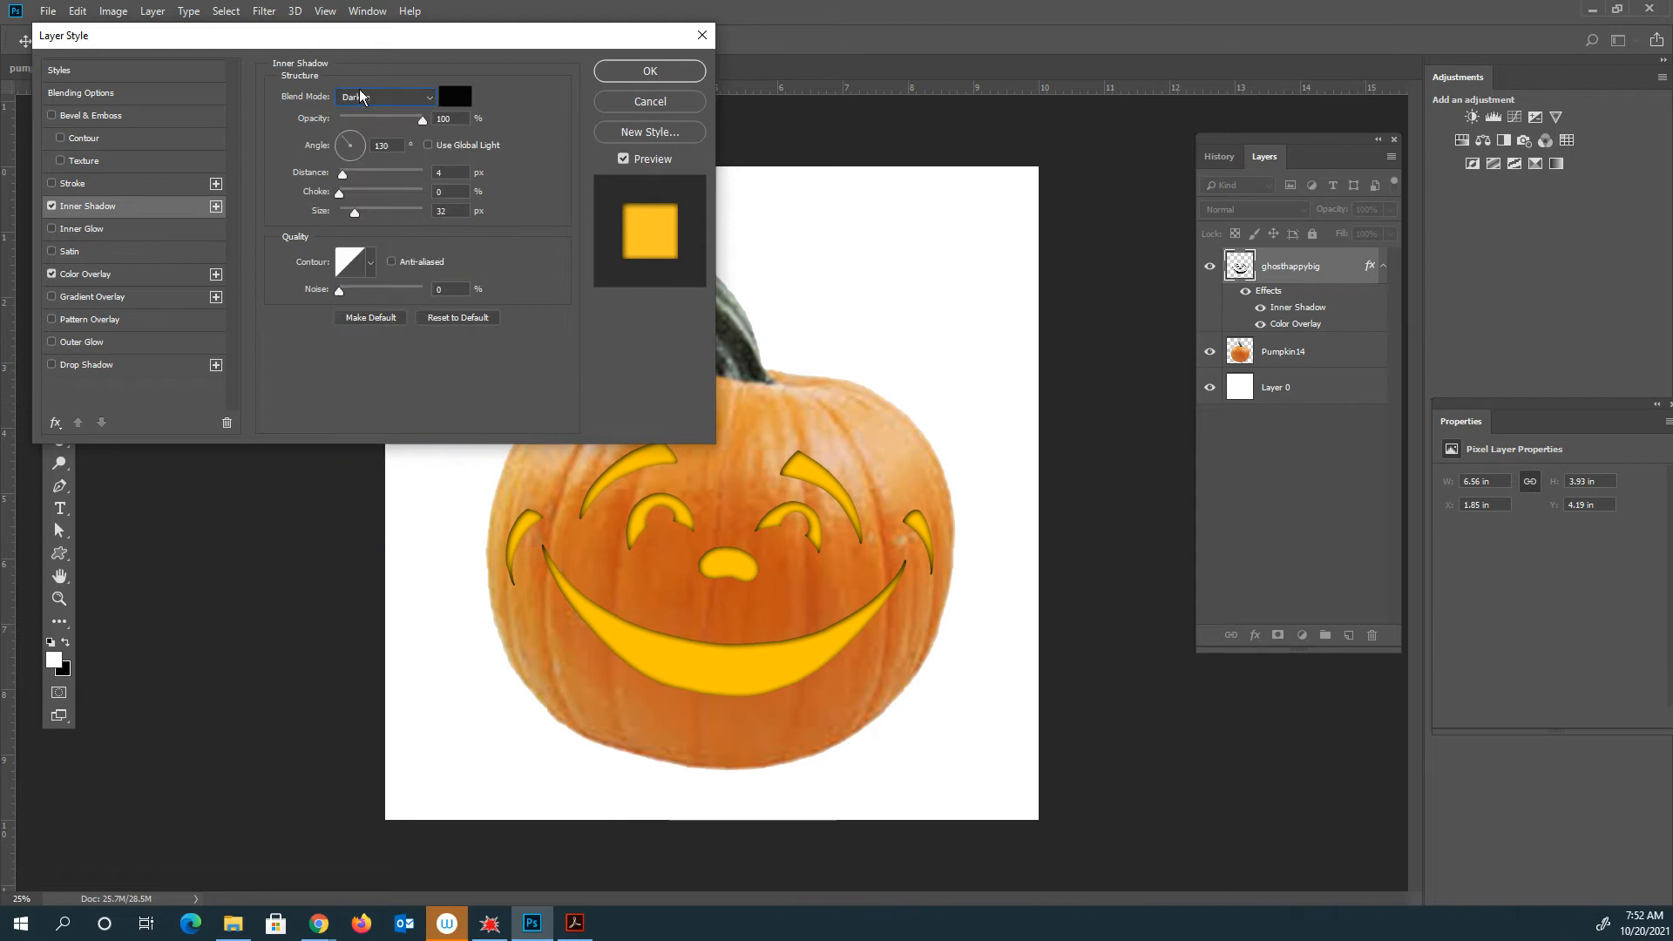
{"action": "left_click", "coordinate": [361, 96]}
{"action": "left_click", "coordinate": [353, 229]}
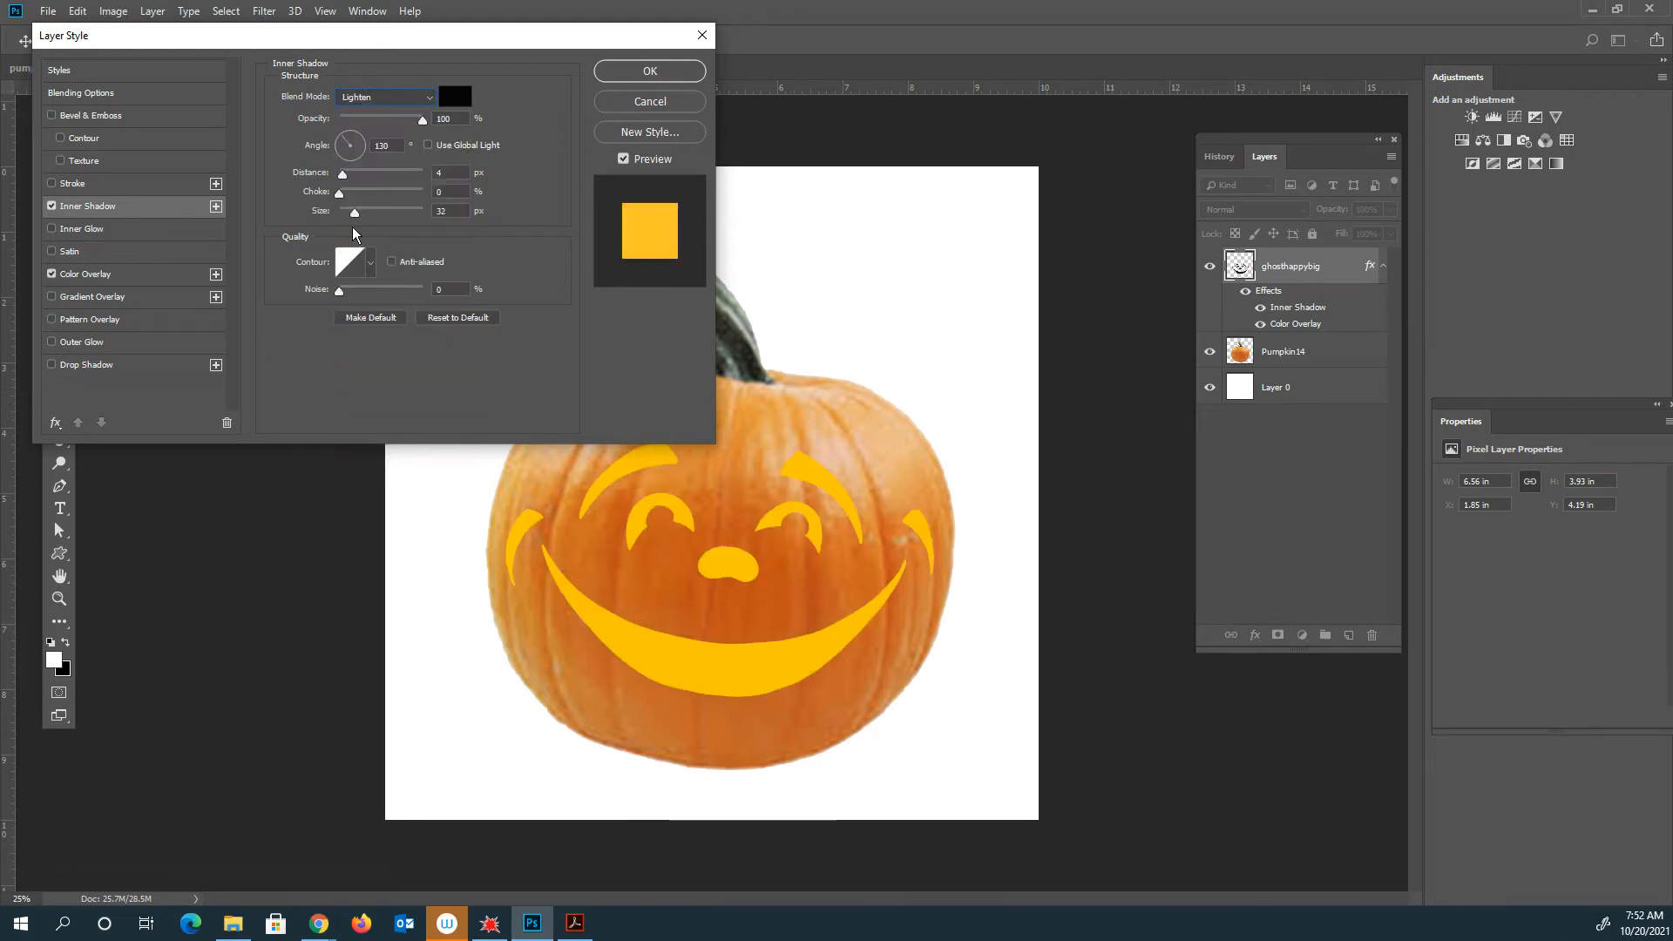
{"action": "left_click", "coordinate": [383, 99]}
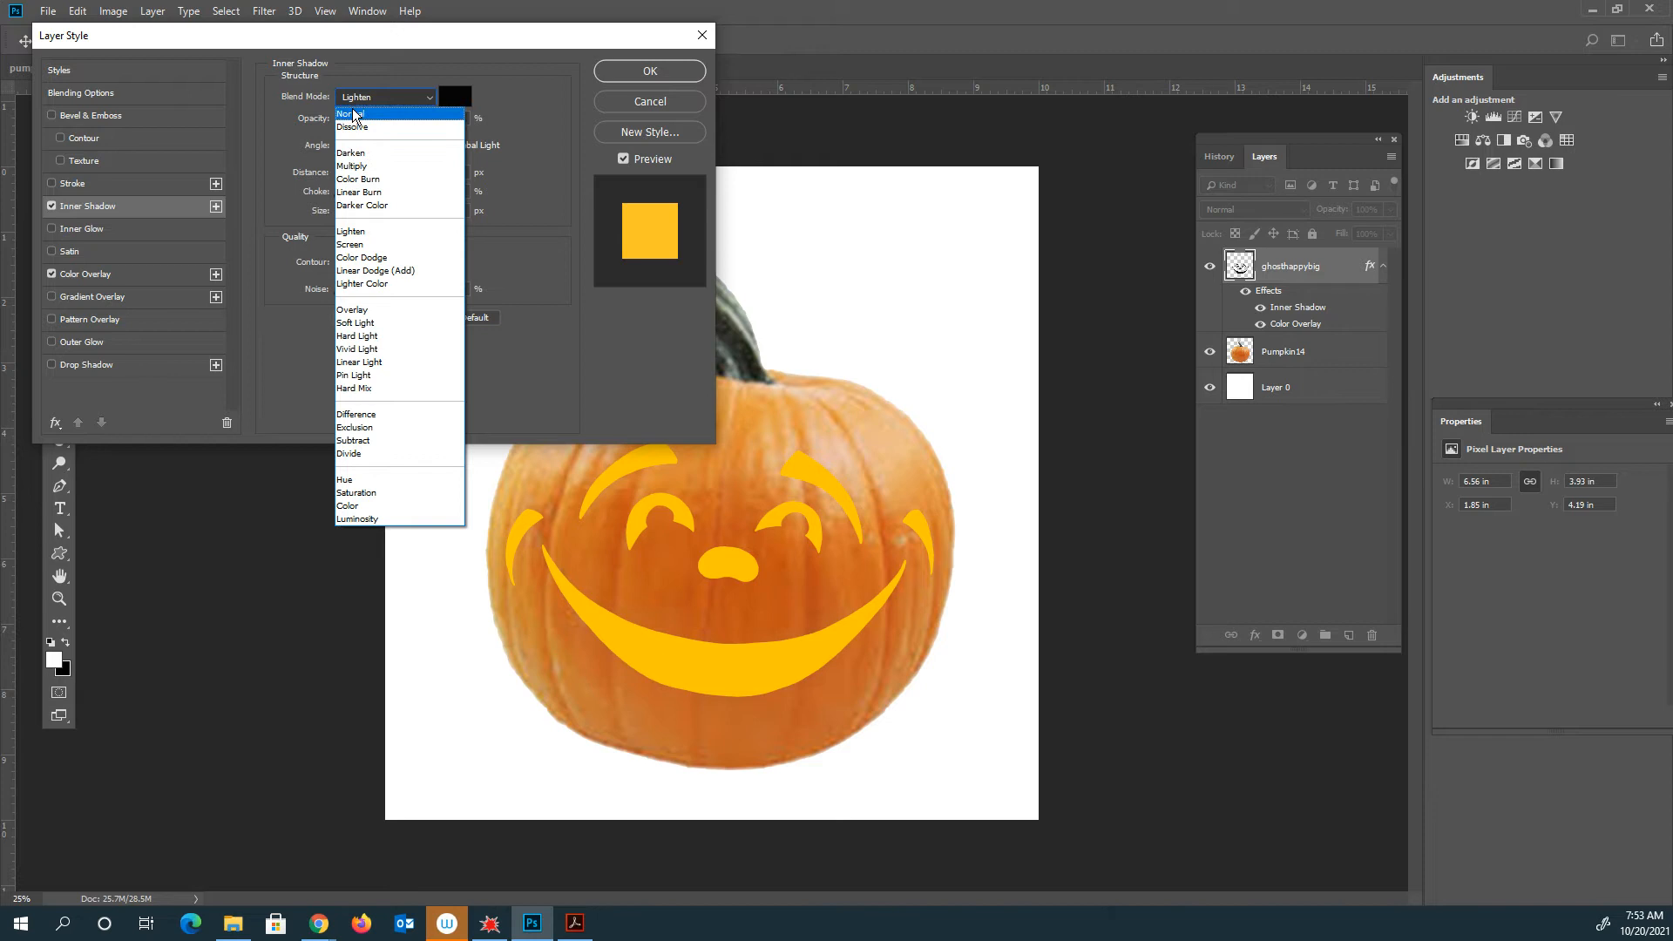
{"action": "left_click", "coordinate": [405, 101]}
Set the Inner Shadow's color to dark brown 714b14 and its distance to 36 px
{"action": "left_click", "coordinate": [442, 94]}
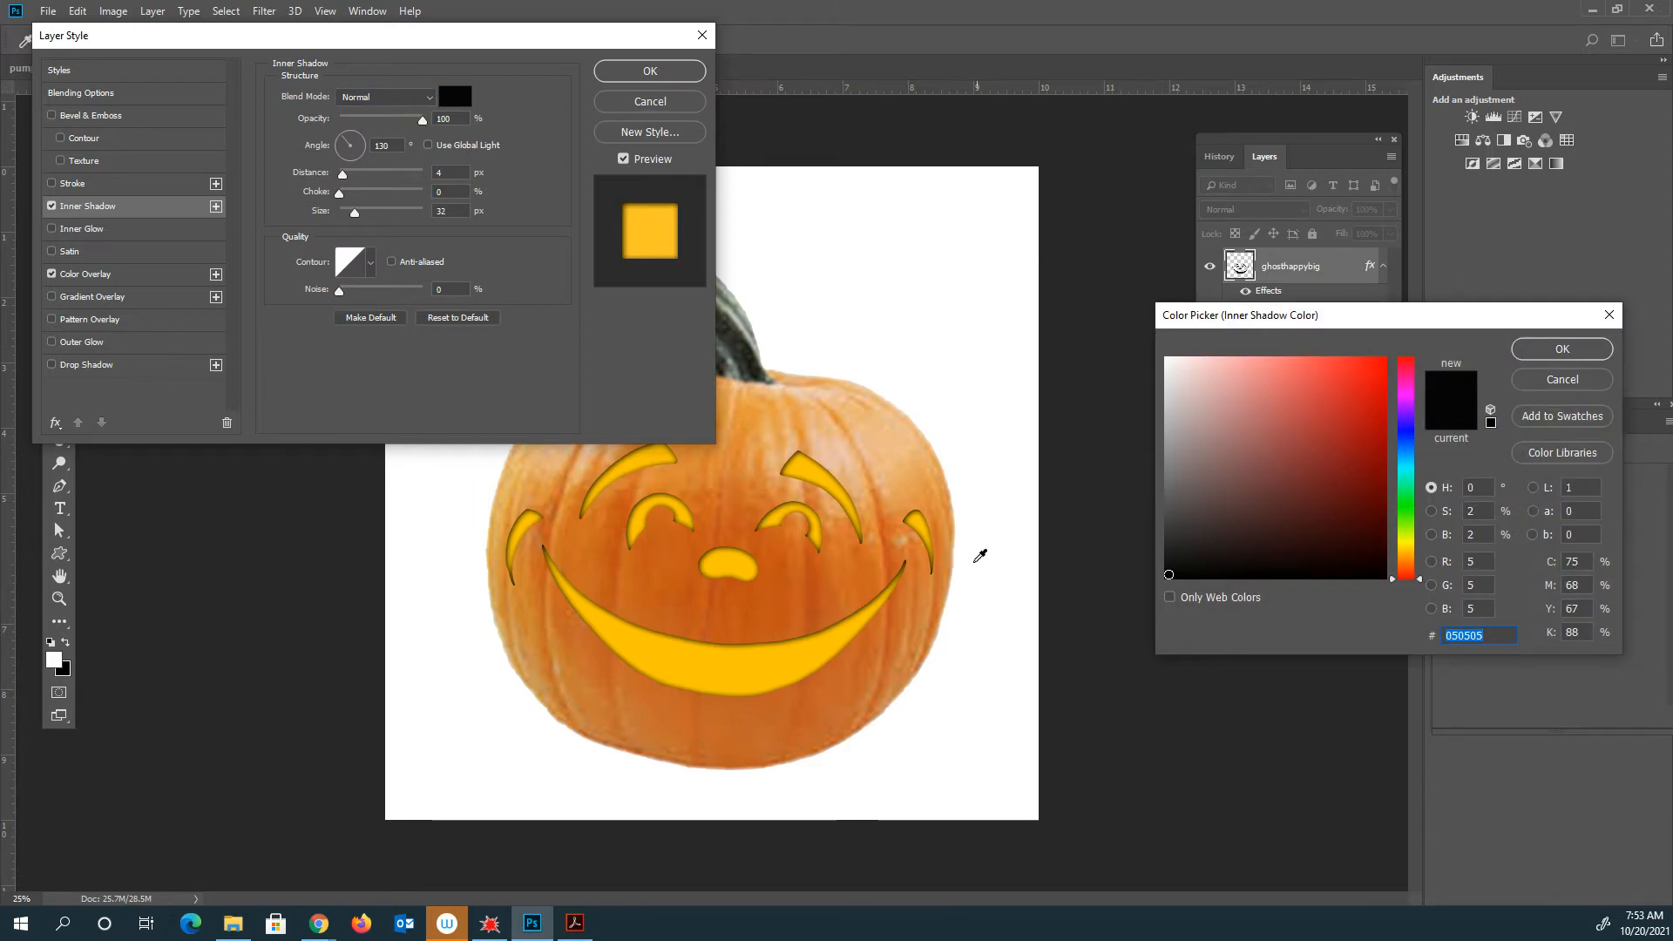
{"action": "left_click", "coordinate": [928, 517]}
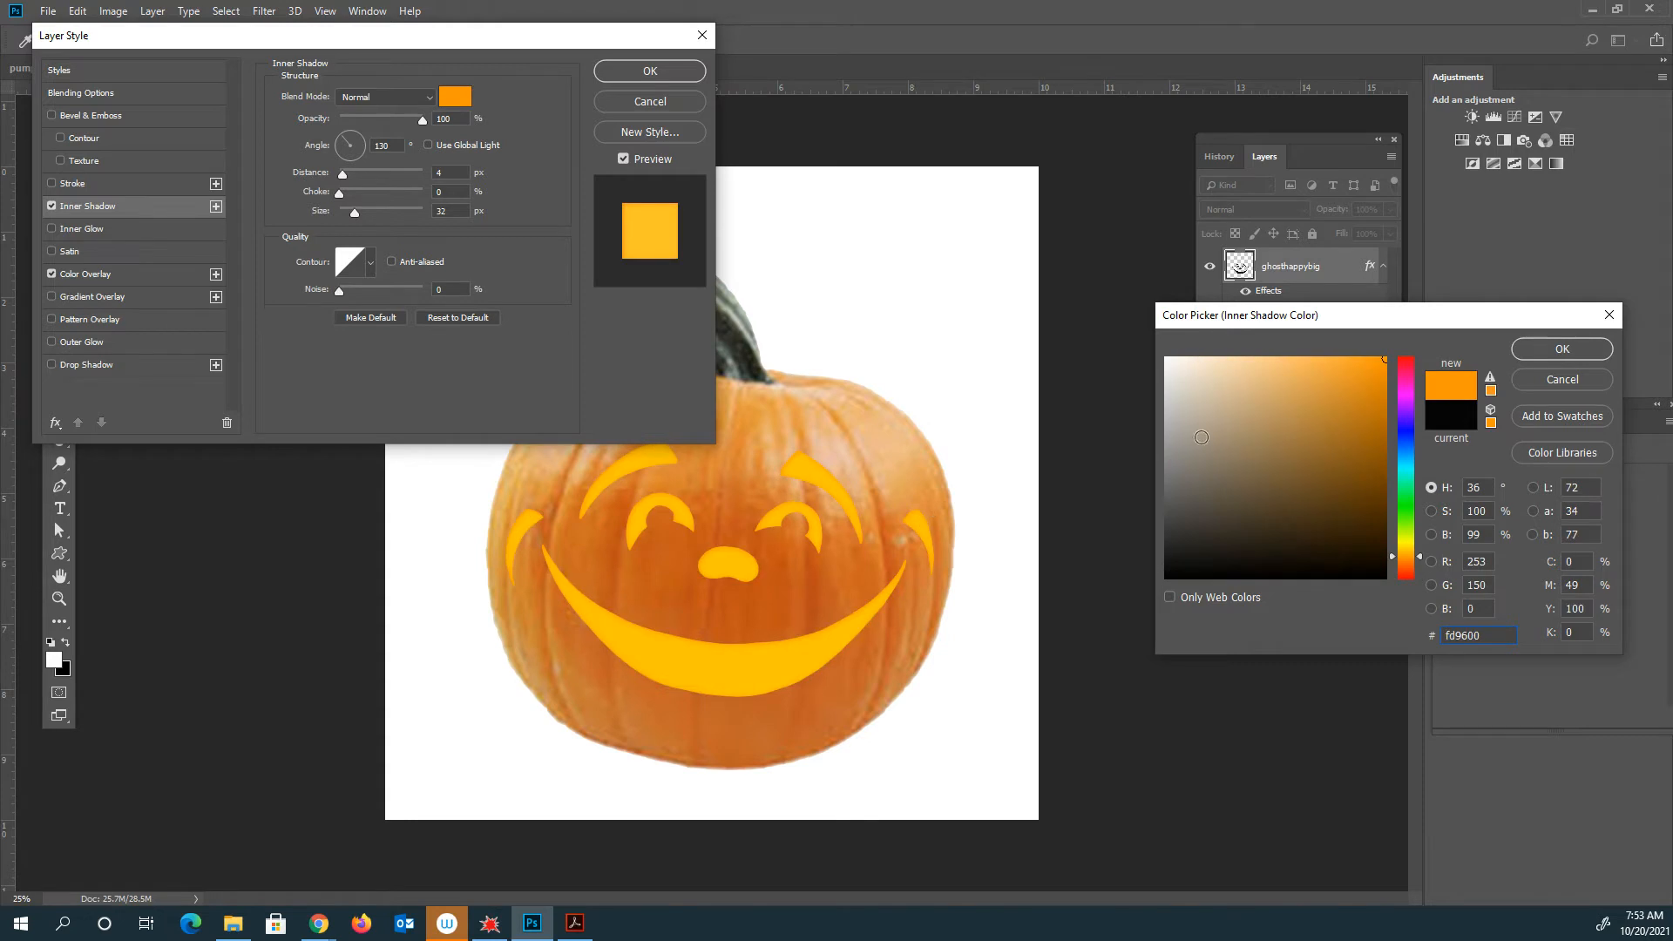
{"action": "mouse_move", "coordinate": [1382, 375]}
{"action": "left_mouse_down"}
{"action": "mouse_move", "coordinate": [1353, 468]}
{"action": "mouse_move", "coordinate": [1334, 457]}
{"action": "mouse_move", "coordinate": [1364, 514]}
{"action": "mouse_move", "coordinate": [1348, 481]}
{"action": "left_mouse_up"}
{"action": "left_click", "coordinate": [1562, 349]}
{"action": "mouse_move", "coordinate": [343, 173]}
{"action": "left_mouse_down"}
{"action": "mouse_move", "coordinate": [408, 181]}
{"action": "mouse_move", "coordinate": [371, 176]}
{"action": "left_mouse_up"}
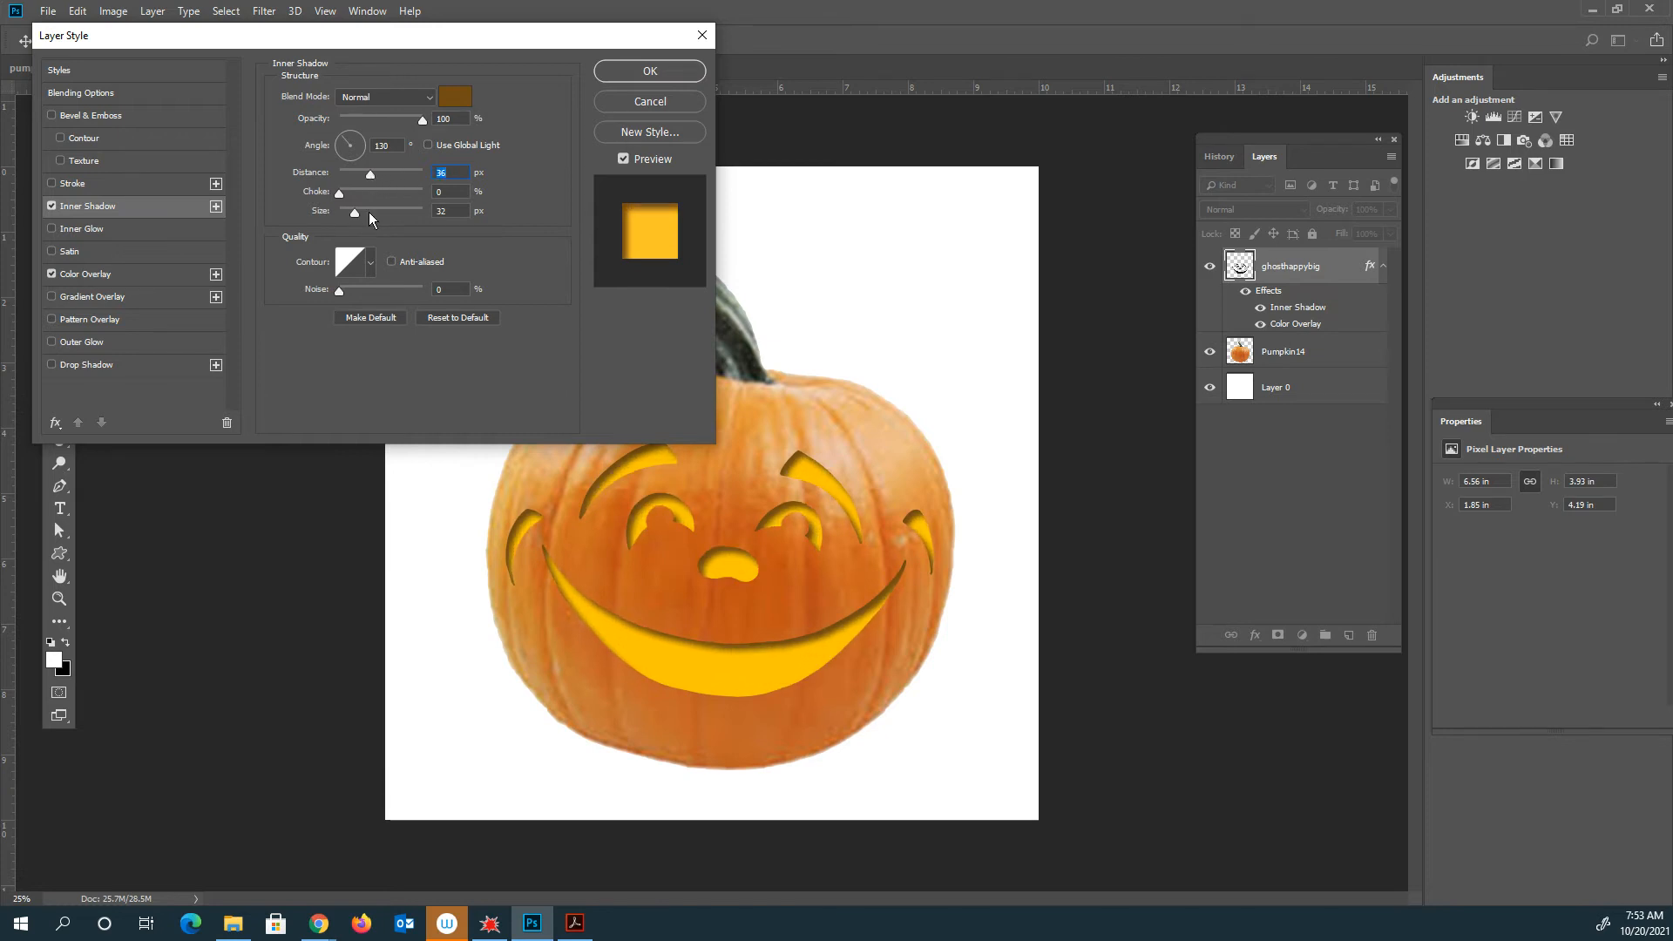
Enable an Inner Glow on the face layer with 1% choke, 40 px size and a slightly darkened orange sampled from the face
{"action": "left_click", "coordinate": [73, 228]}
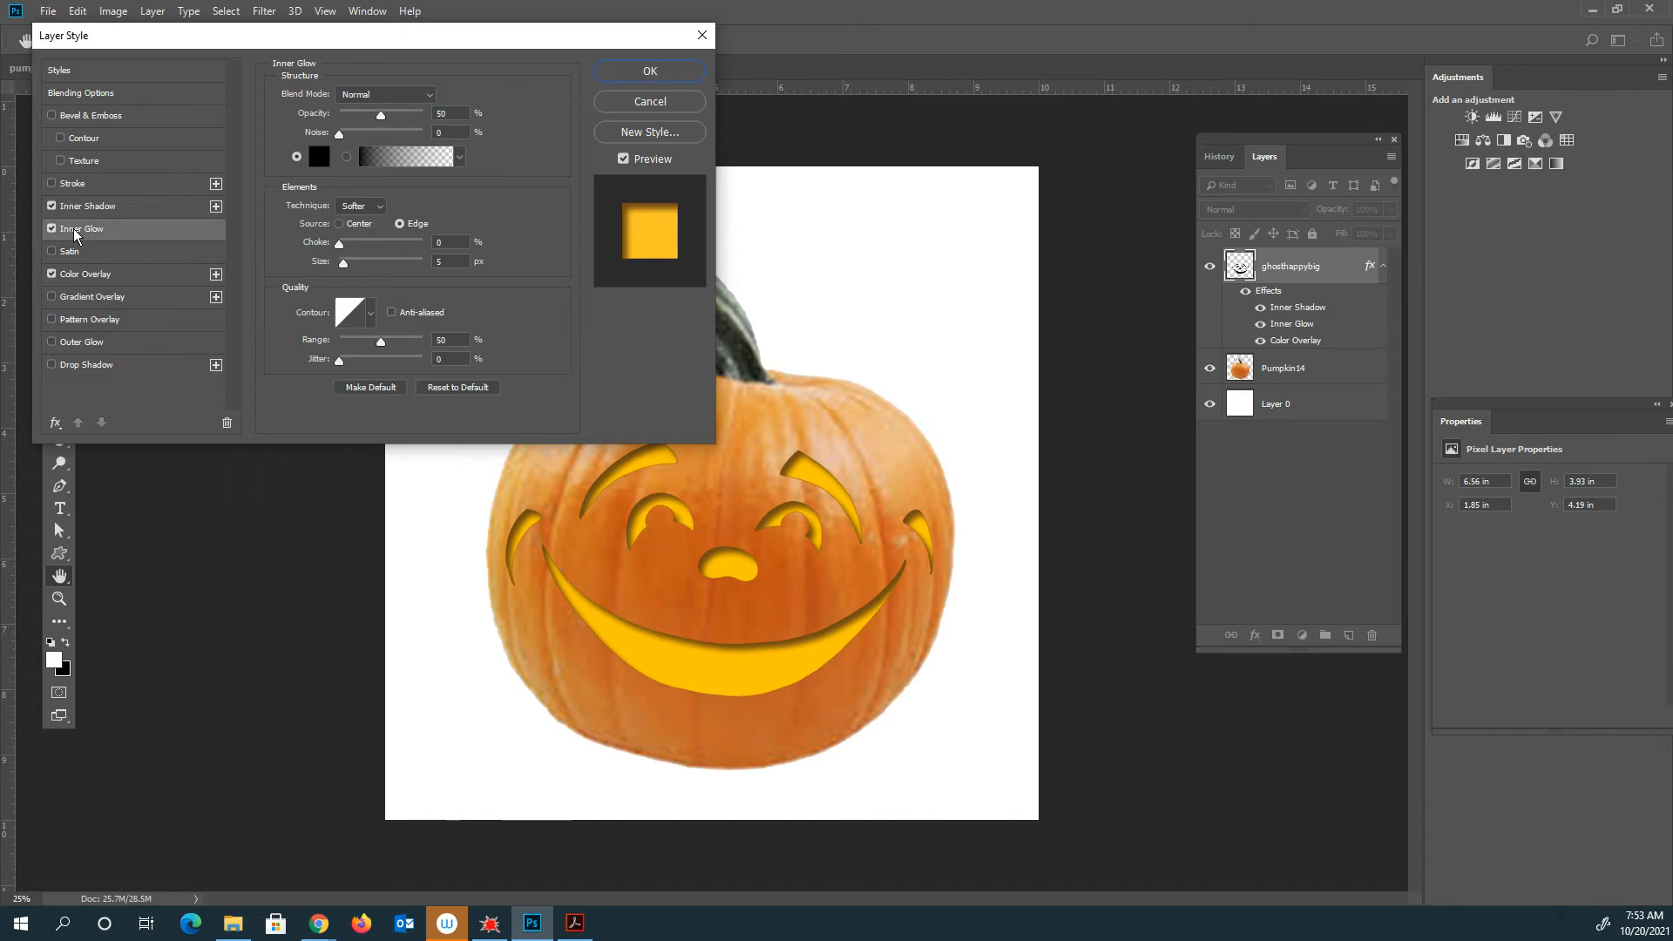
{"action": "mouse_move", "coordinate": [340, 244]}
{"action": "left_mouse_down"}
{"action": "mouse_move", "coordinate": [358, 237]}
{"action": "mouse_move", "coordinate": [340, 243]}
{"action": "mouse_move", "coordinate": [384, 265]}
{"action": "mouse_move", "coordinate": [353, 273]}
{"action": "left_mouse_up"}
{"action": "left_click", "coordinate": [319, 157]}
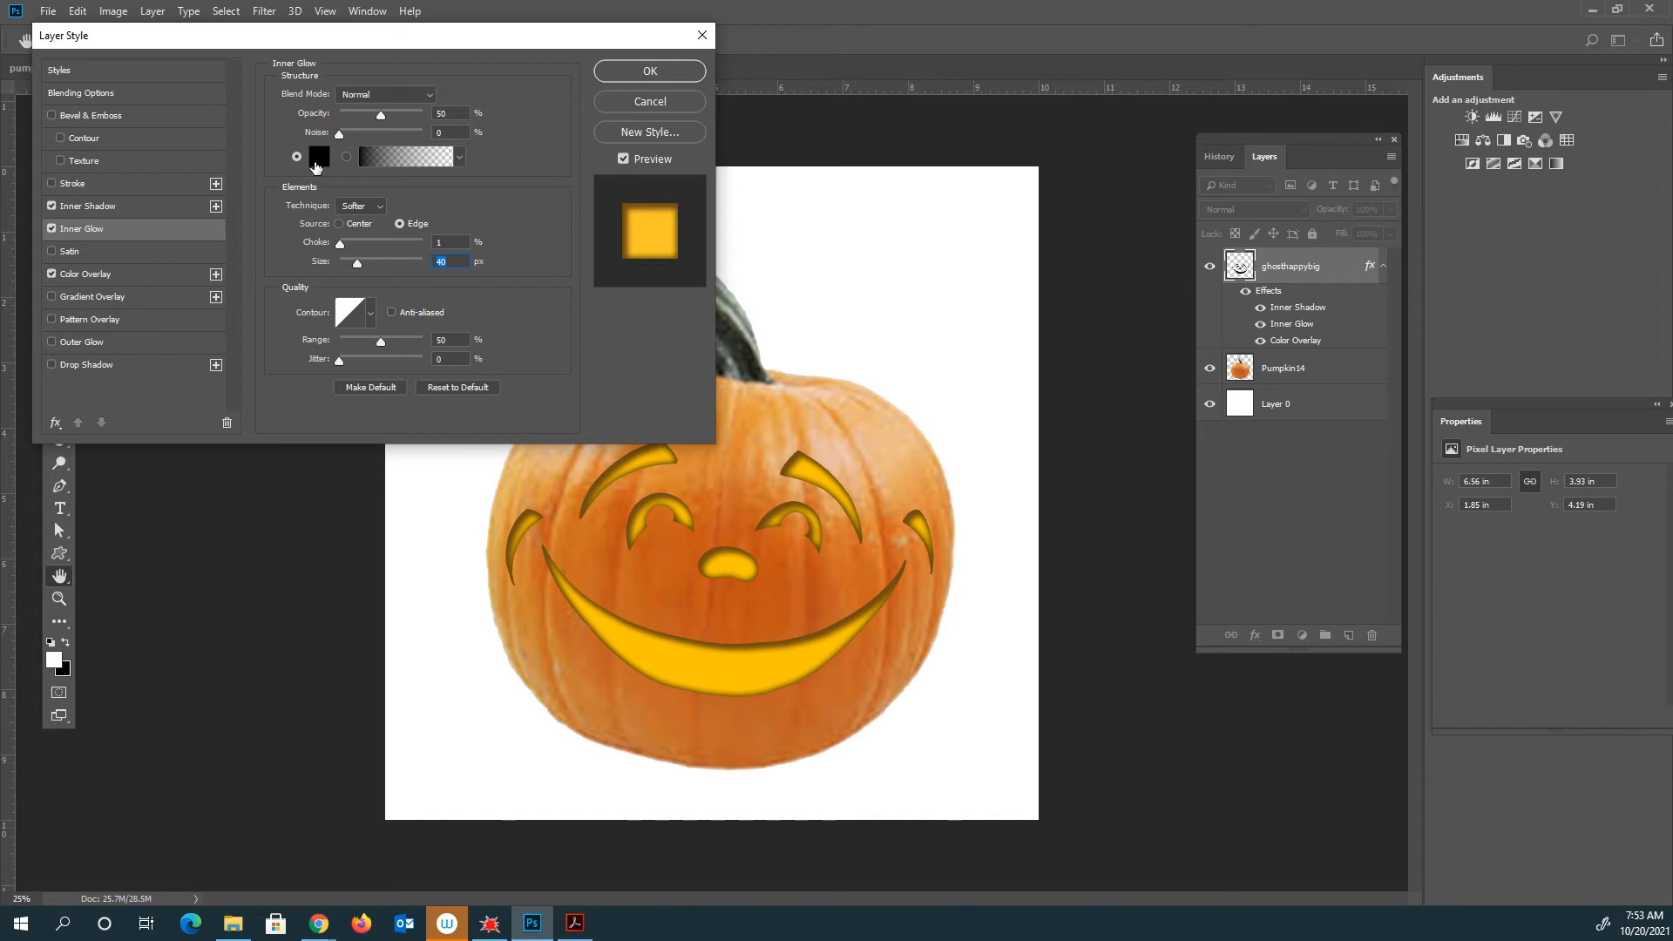
{"action": "left_click", "coordinate": [901, 425]}
{"action": "left_click", "coordinate": [816, 457]}
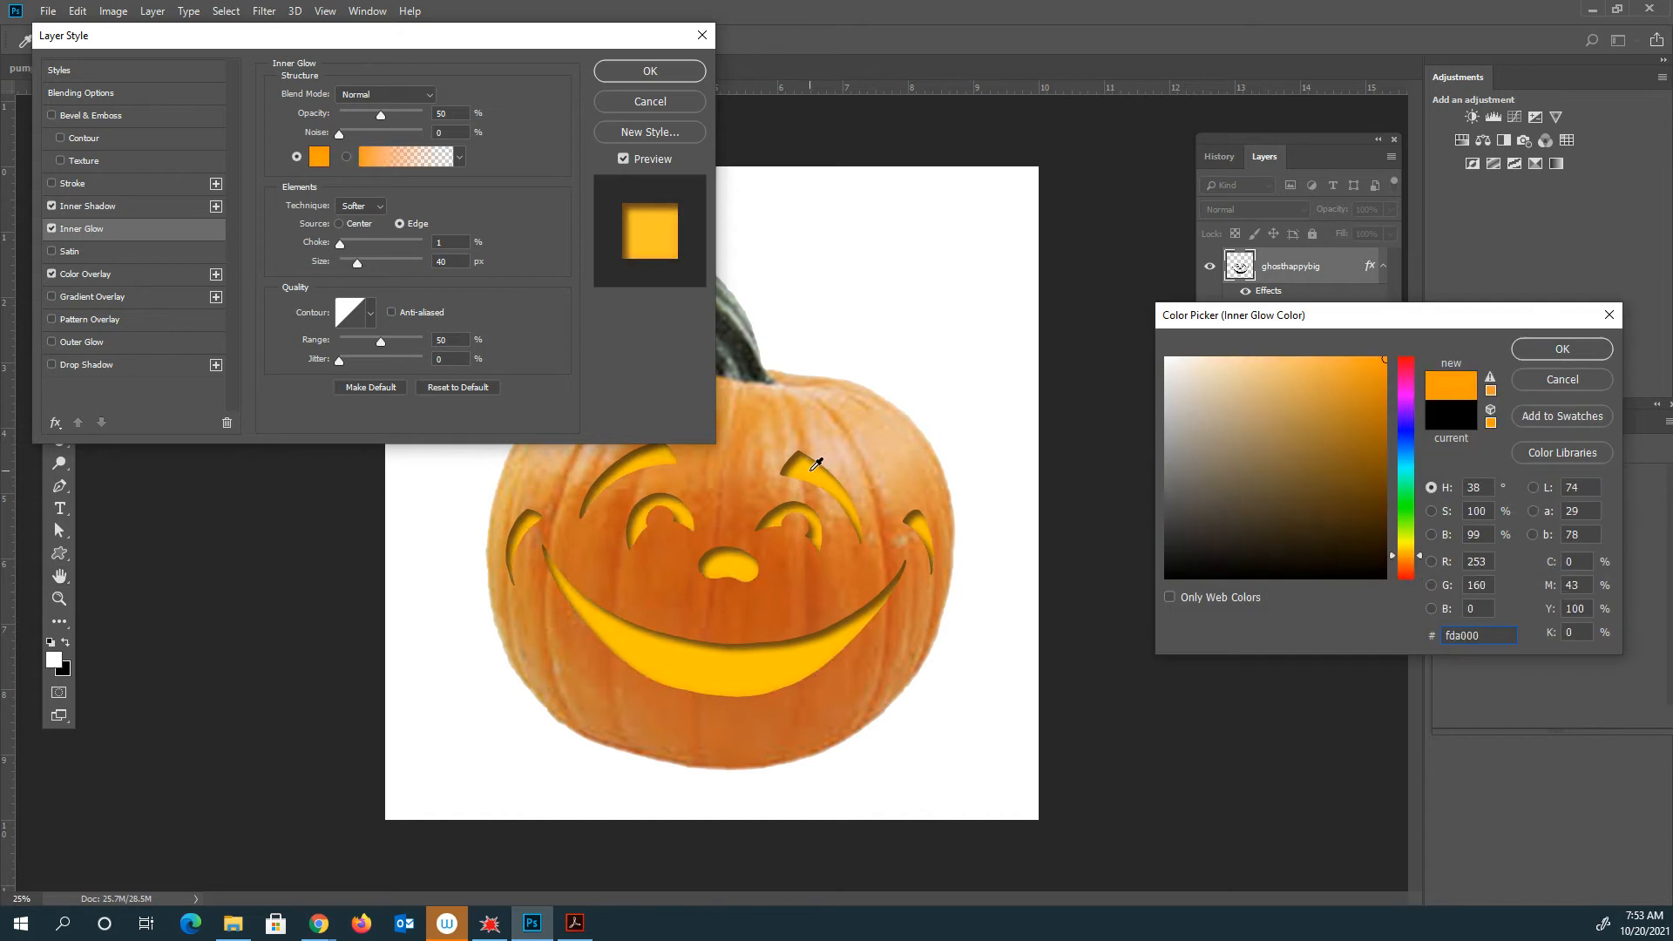
{"action": "left_click", "coordinate": [812, 454]}
{"action": "left_click", "coordinate": [809, 477]}
{"action": "left_click_drag", "start_coordinate": [1381, 361], "coordinate": [1381, 385]}
{"action": "left_click", "coordinate": [1543, 359]}
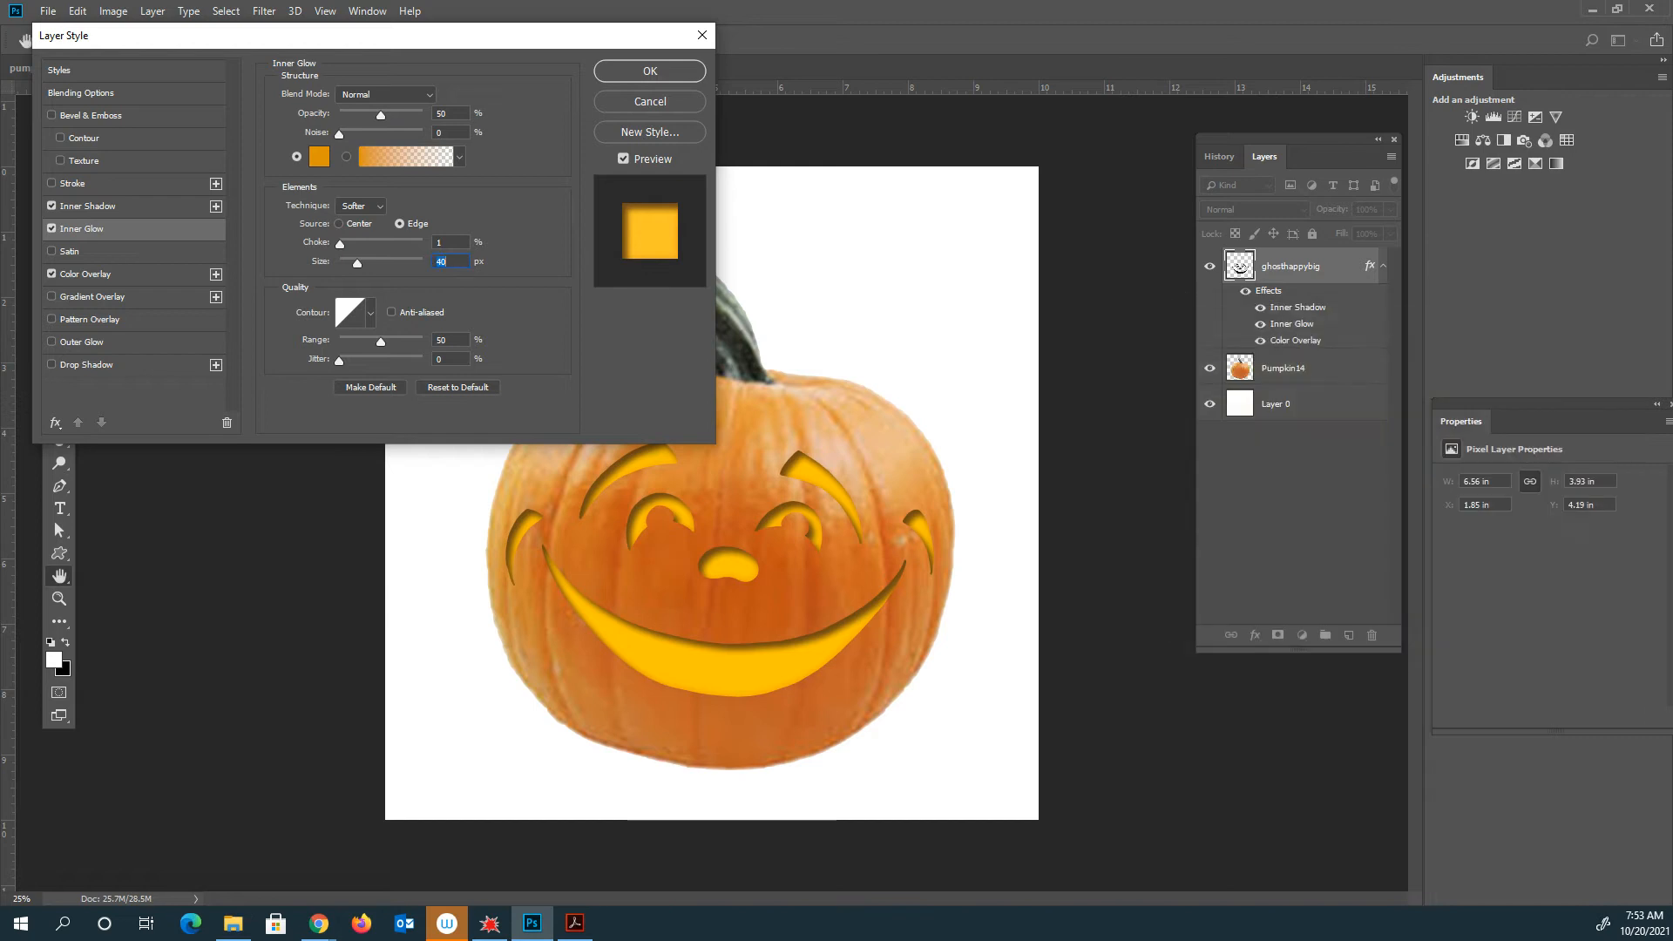
Set the Inner Glow's choke to 23% and view its contour curve, keeping it Linear
{"action": "left_click_drag", "start_coordinate": [348, 253], "coordinate": [355, 257]}
{"action": "left_click", "coordinate": [347, 311]}
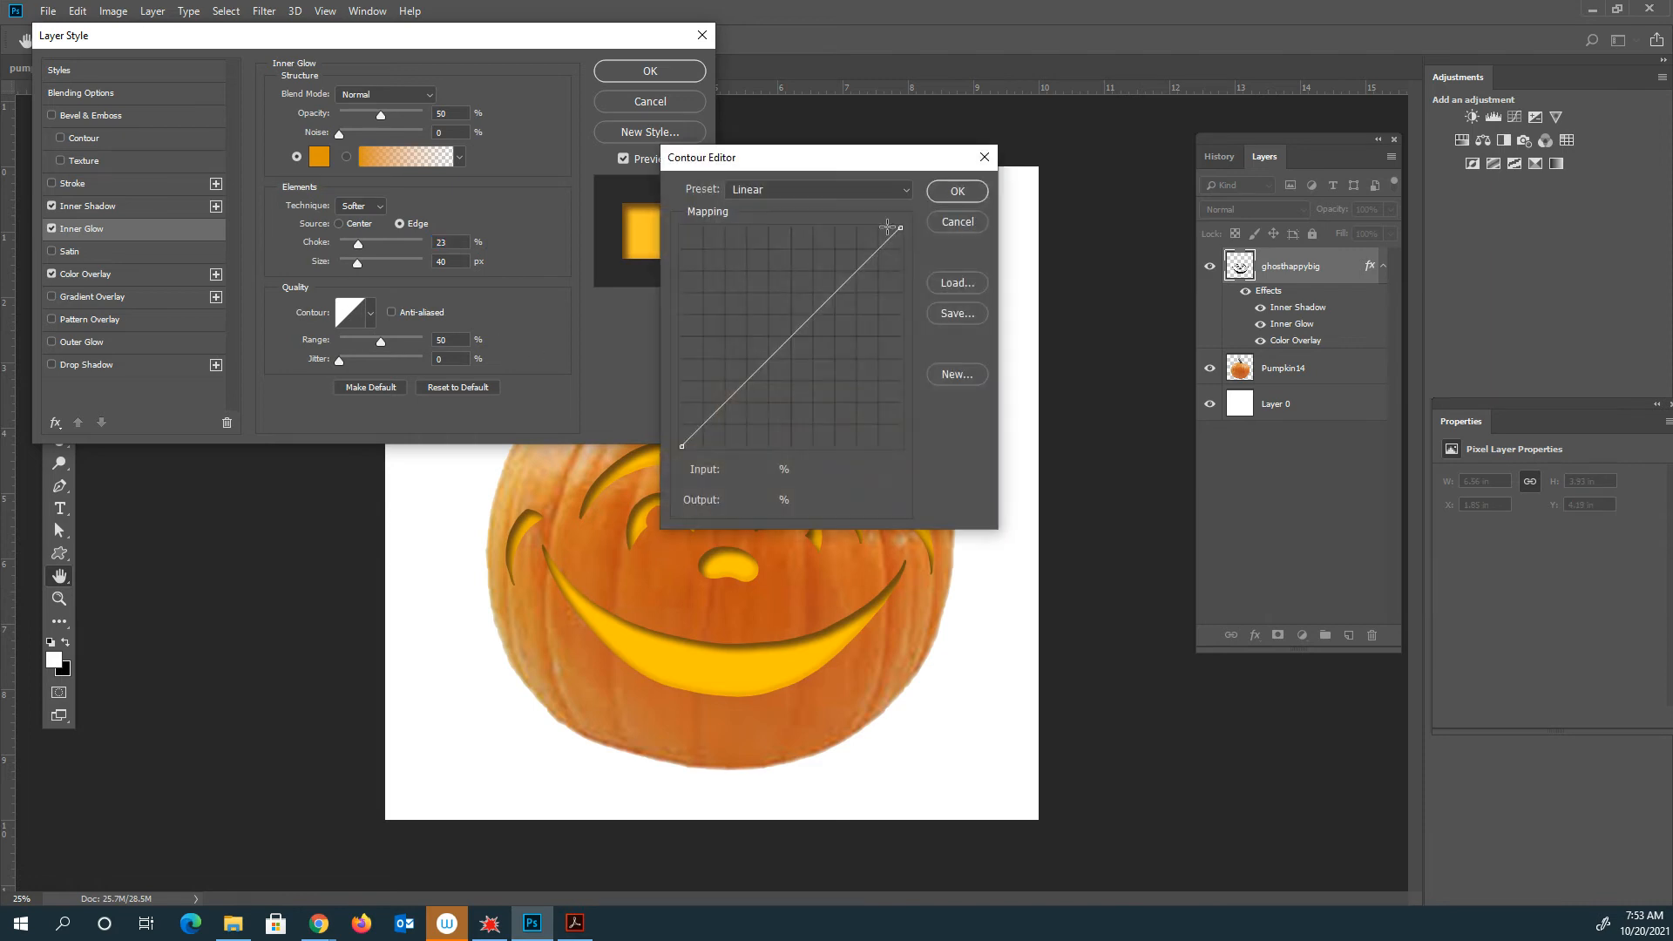
{"action": "left_click", "coordinate": [940, 224]}
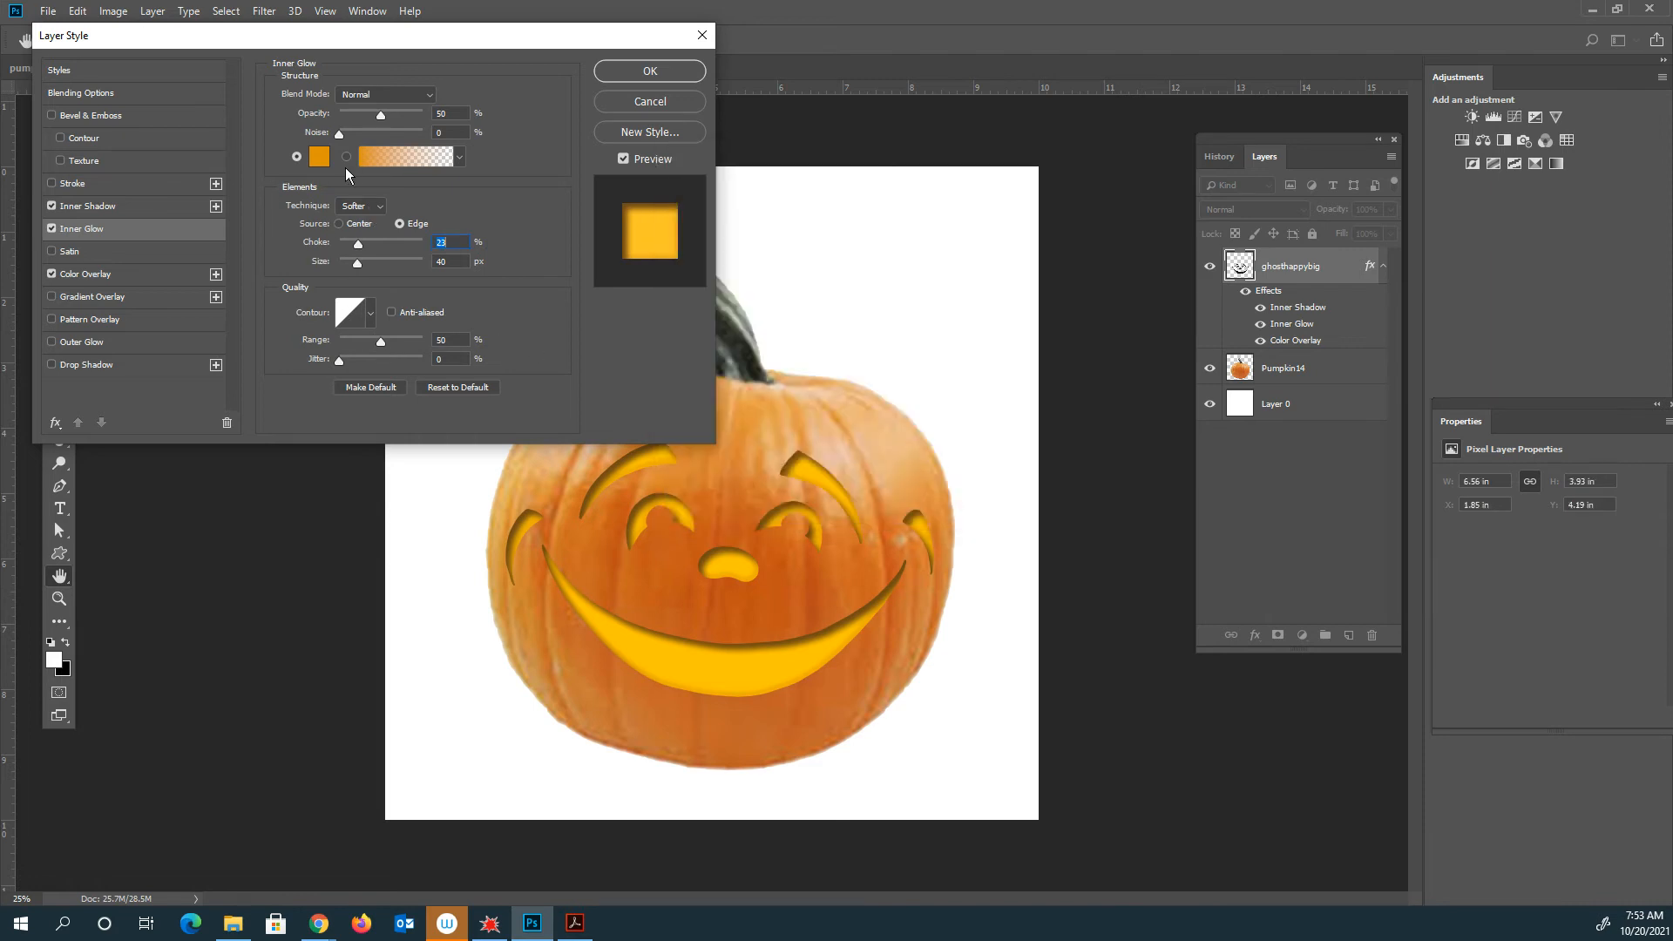
Set the Inner Shadow's choke to 21% and its color to orange f69f17, and apply the layer effects
{"action": "left_click", "coordinate": [87, 206]}
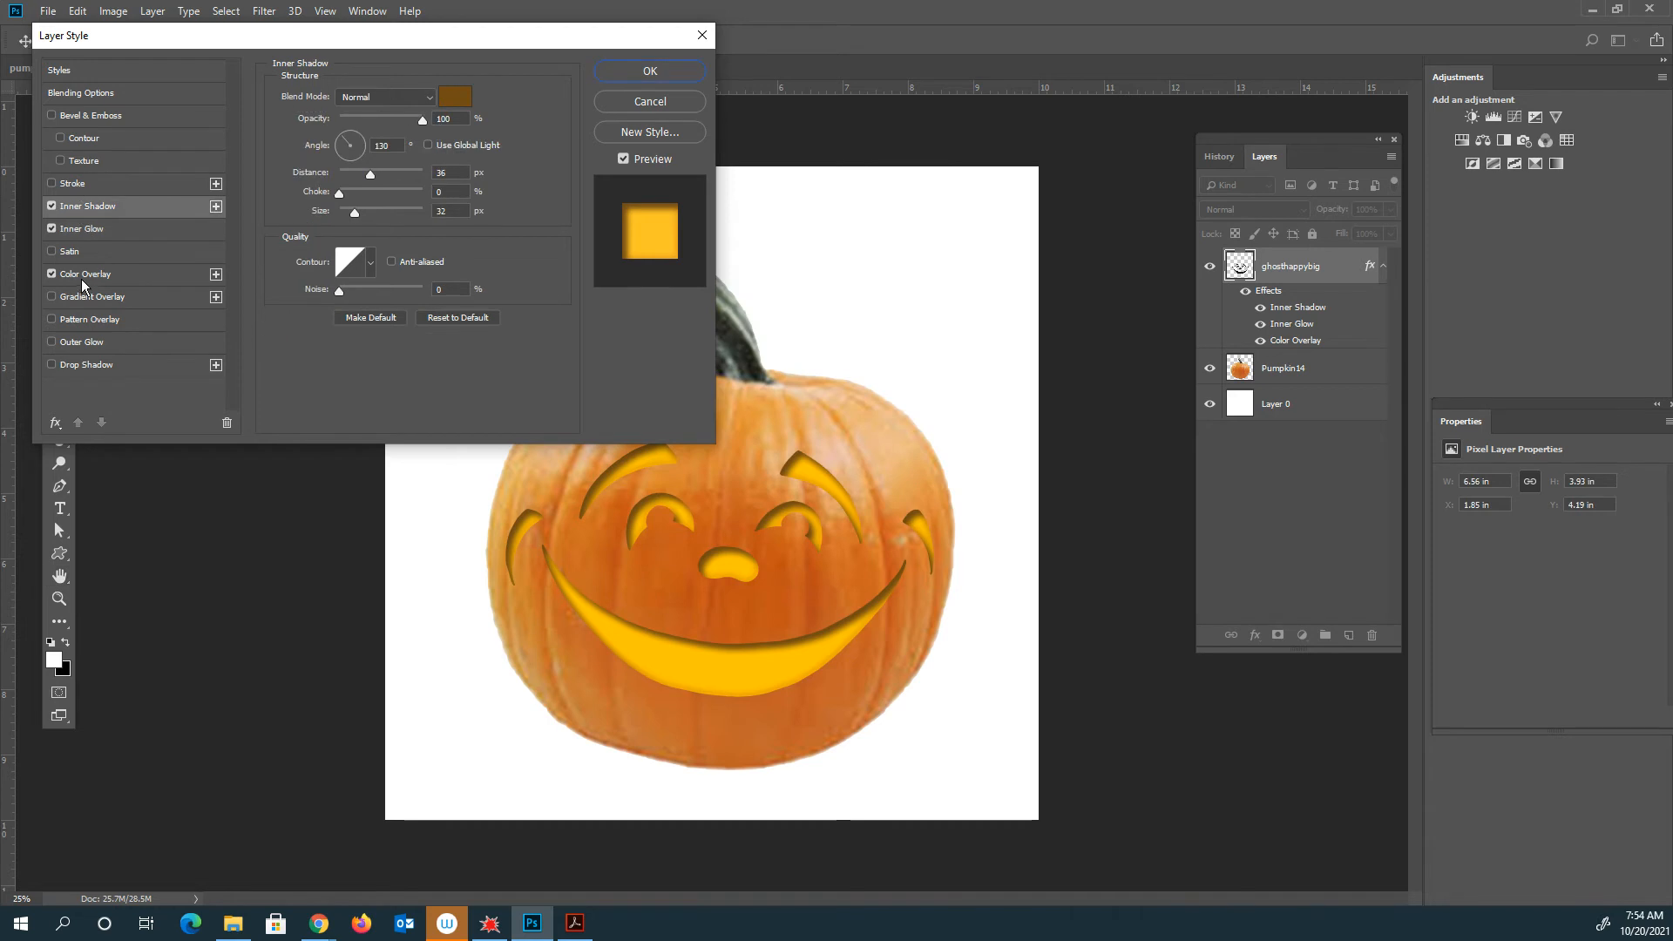
{"action": "left_click_drag", "start_coordinate": [343, 191], "coordinate": [358, 196]}
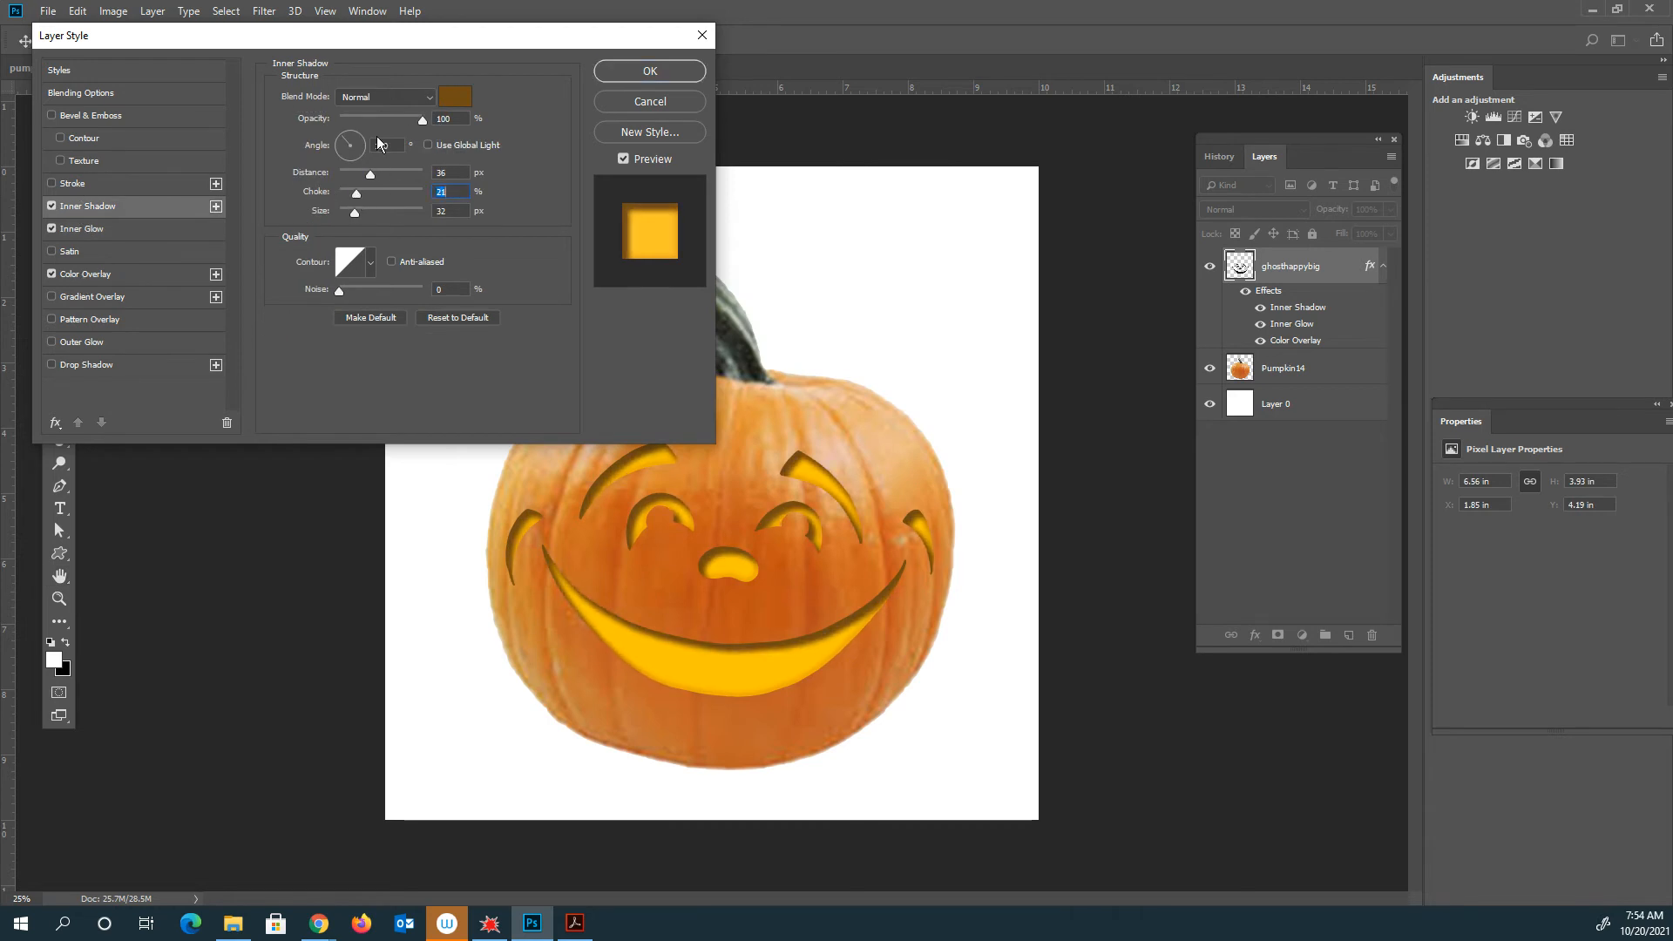
{"action": "left_click", "coordinate": [455, 97]}
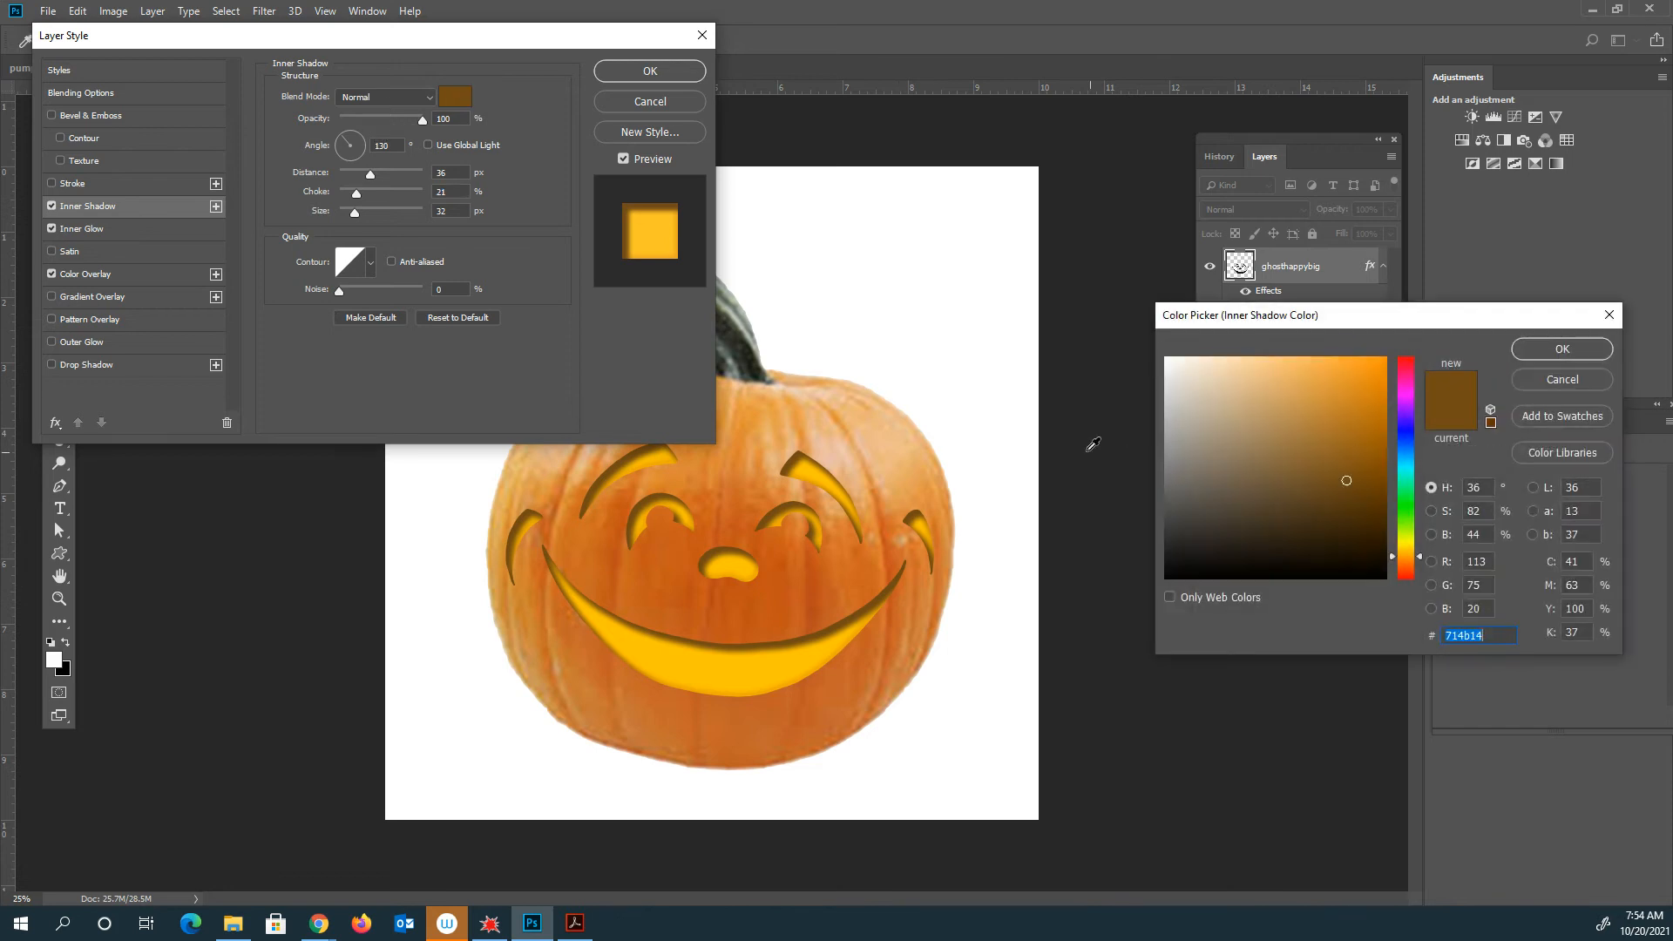
{"action": "left_click", "coordinate": [888, 475]}
{"action": "left_click", "coordinate": [827, 478]}
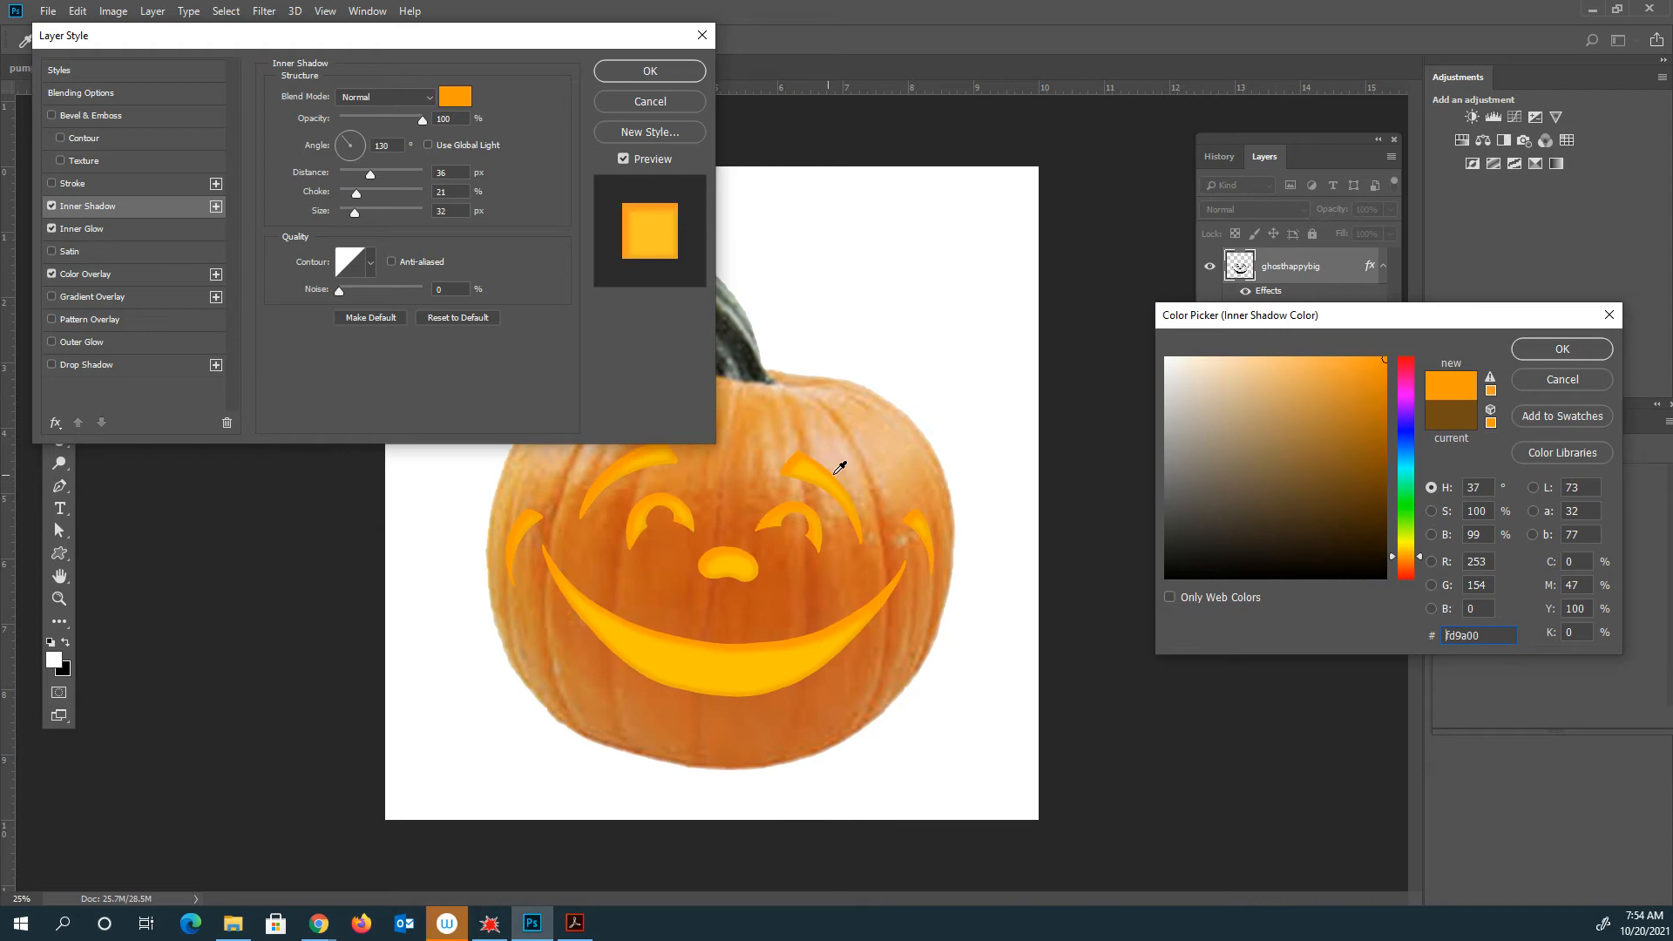
{"action": "left_click", "coordinate": [1365, 365]}
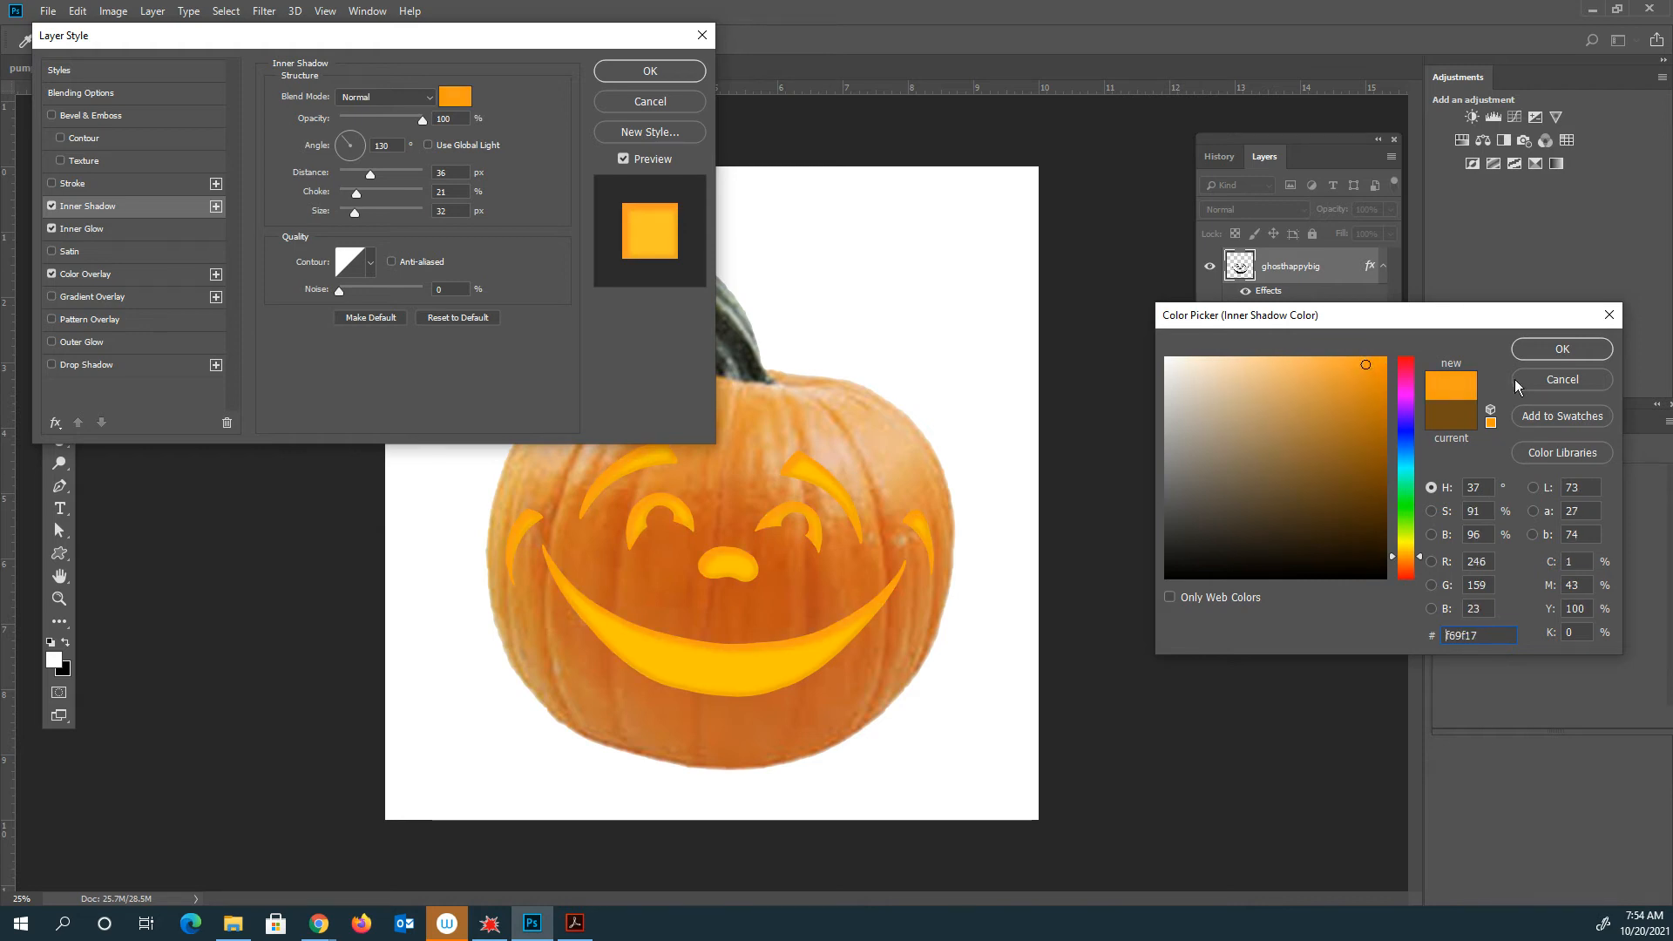
{"action": "left_click", "coordinate": [1573, 352]}
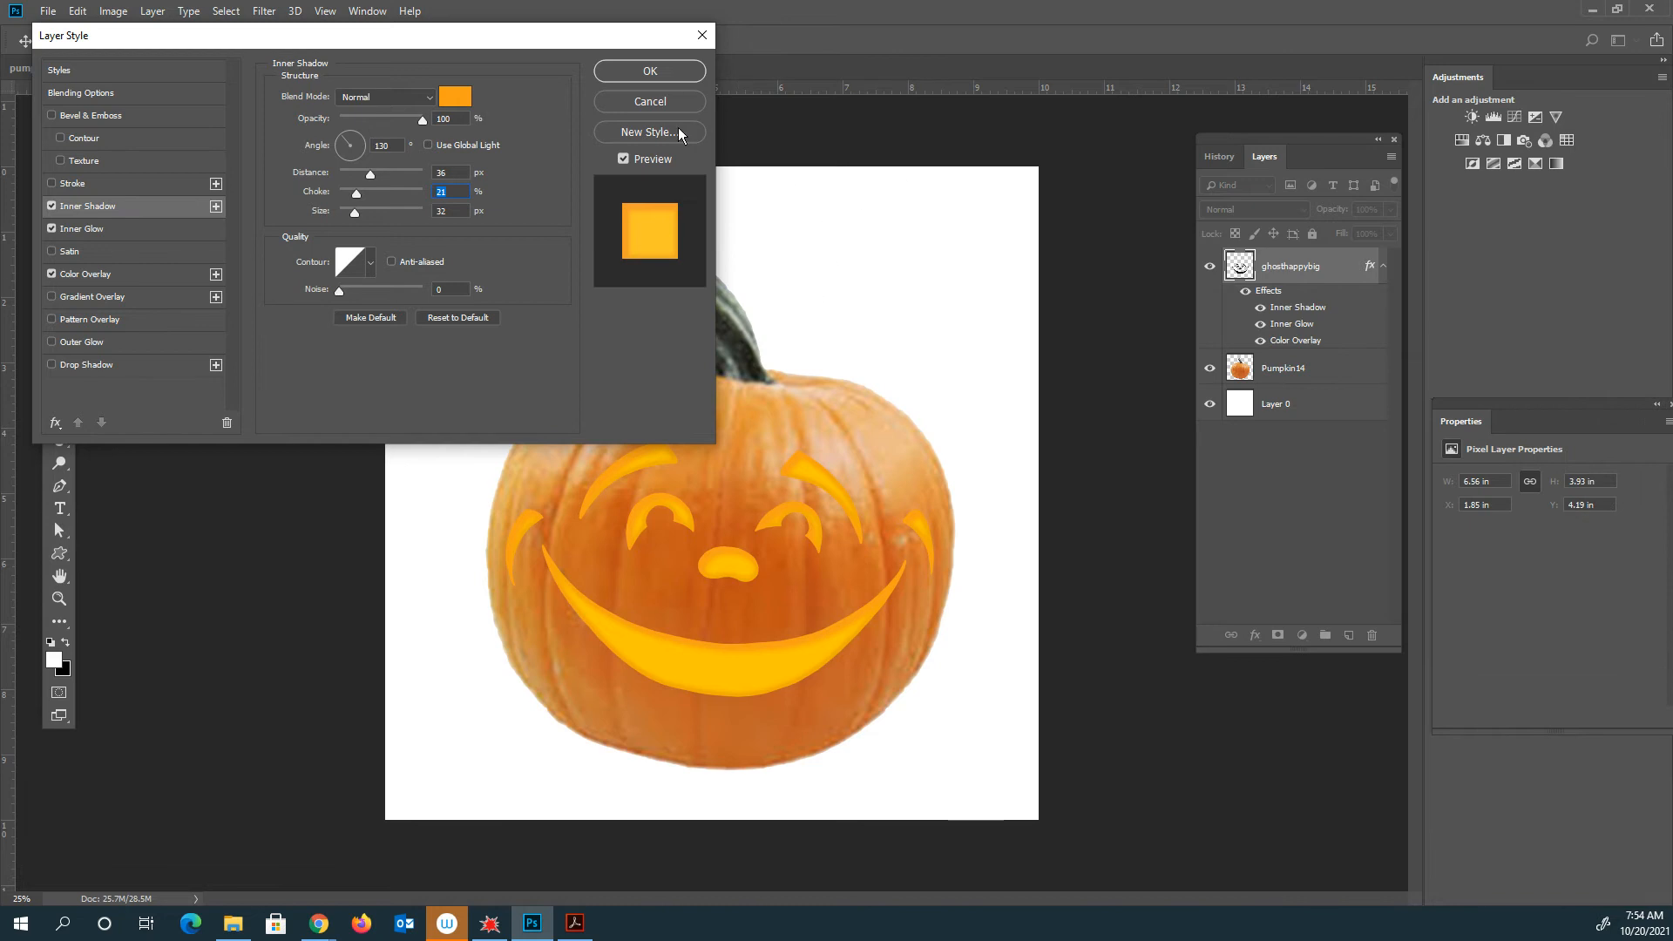
{"action": "left_click", "coordinate": [666, 74]}
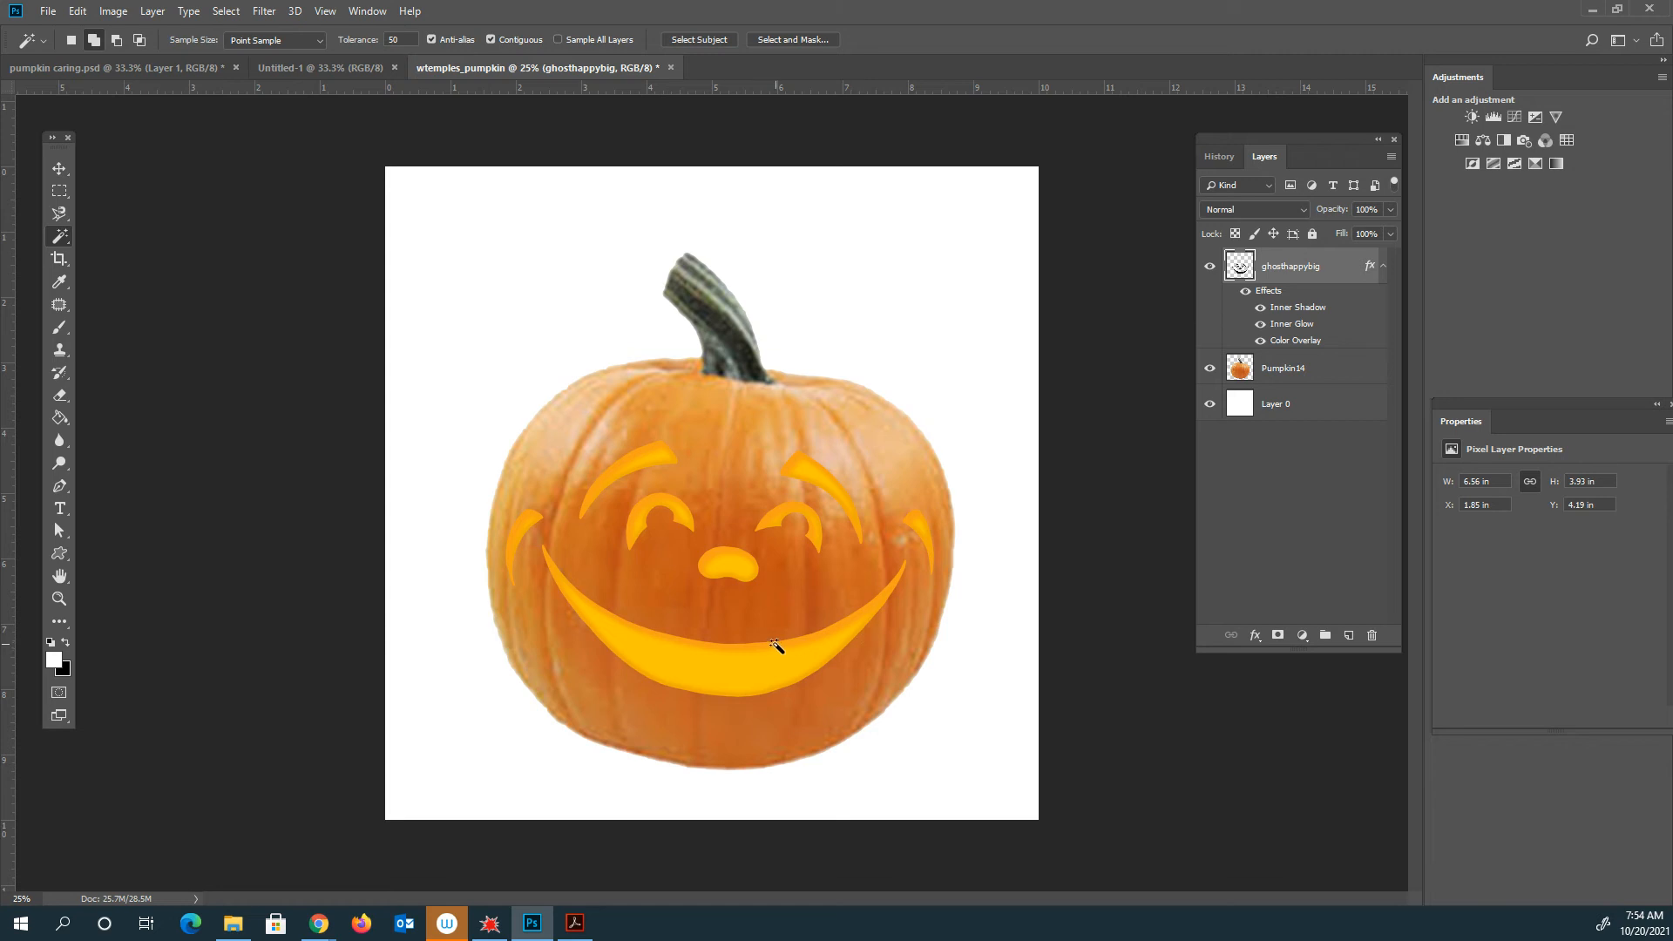
Review the face layer's effects, trying the Lighten blend mode on the Inner Shadow and returning it to Normal
{"action": "double_click", "coordinate": [1270, 296]}
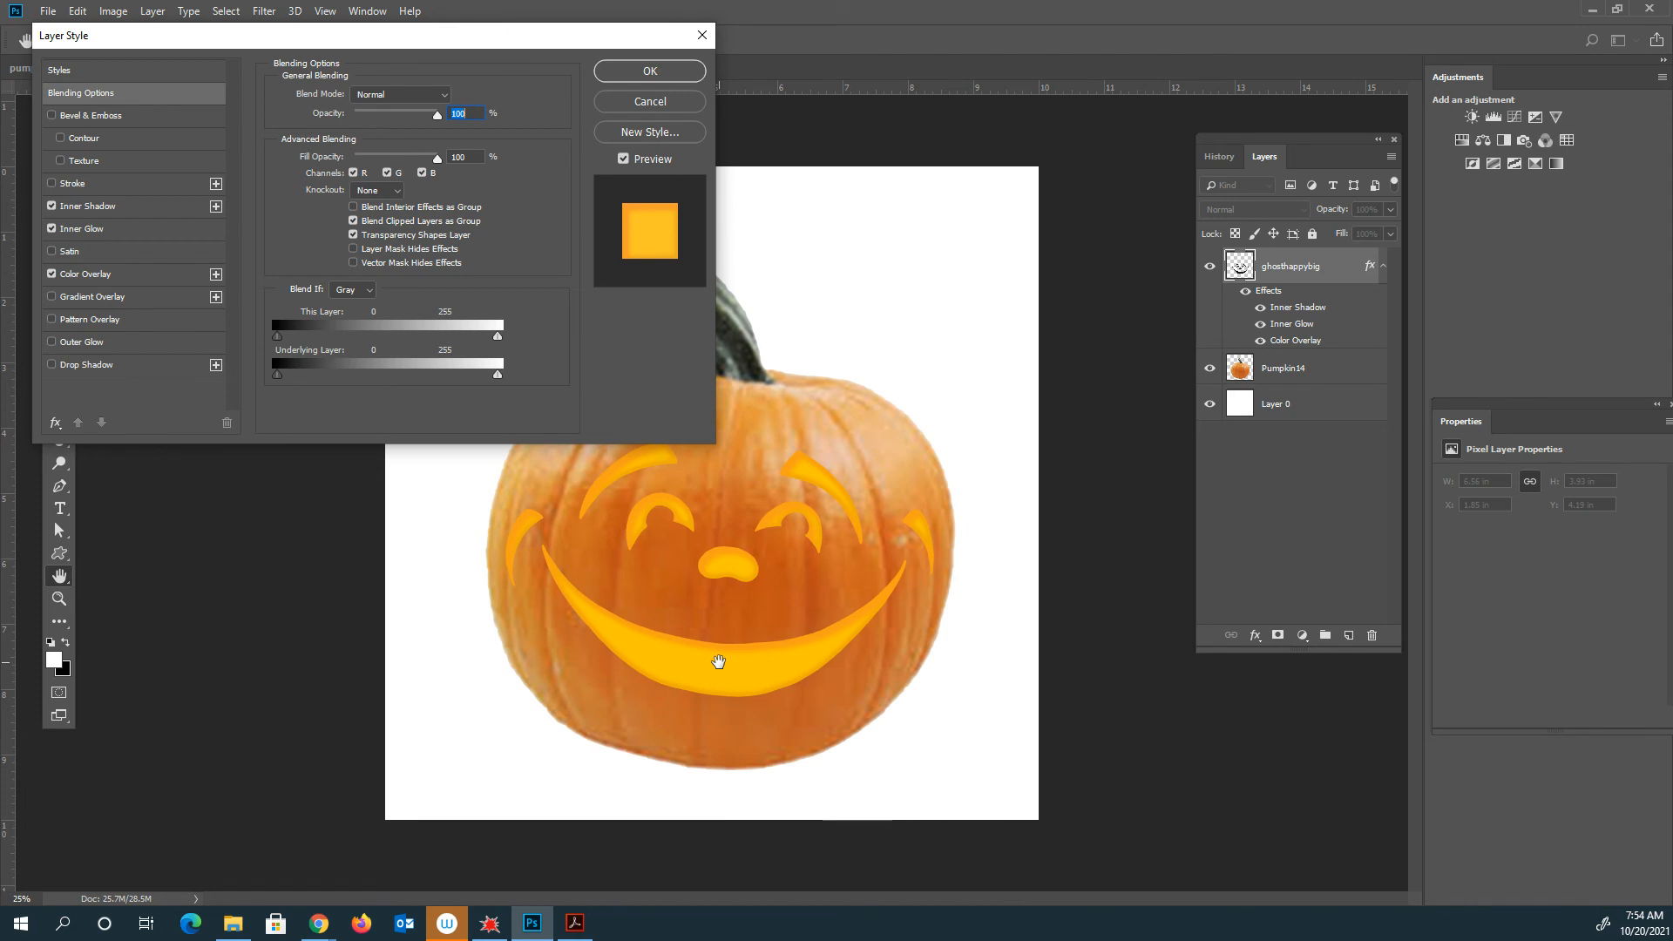
{"action": "left_click", "coordinate": [81, 229]}
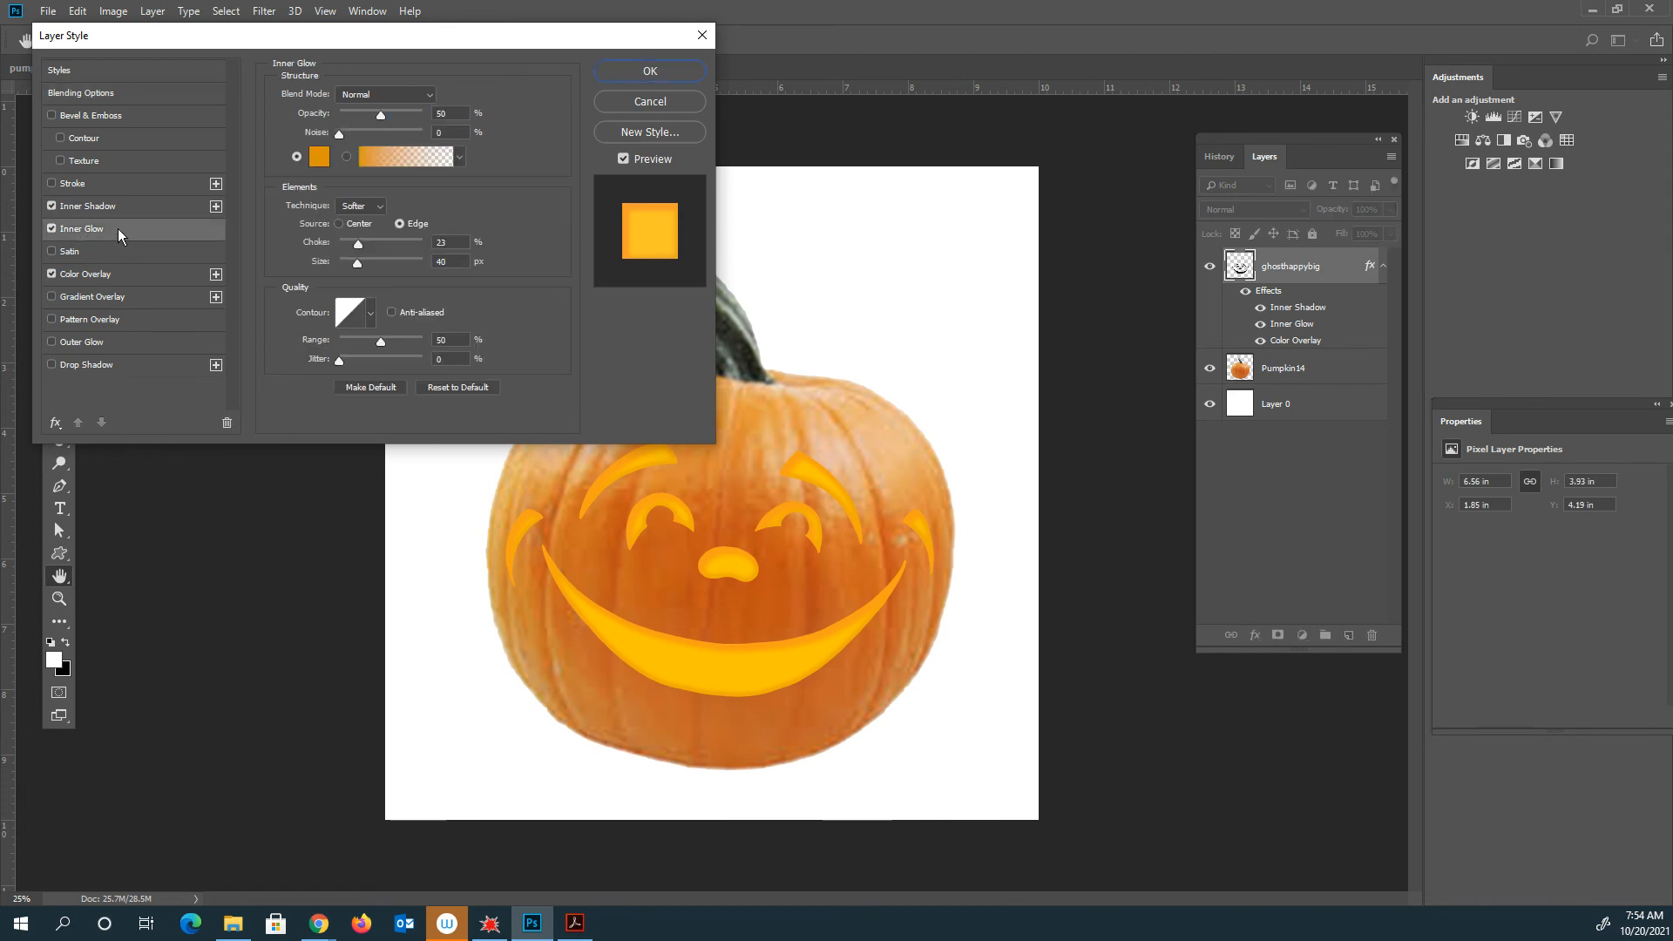
{"action": "left_click", "coordinate": [81, 204]}
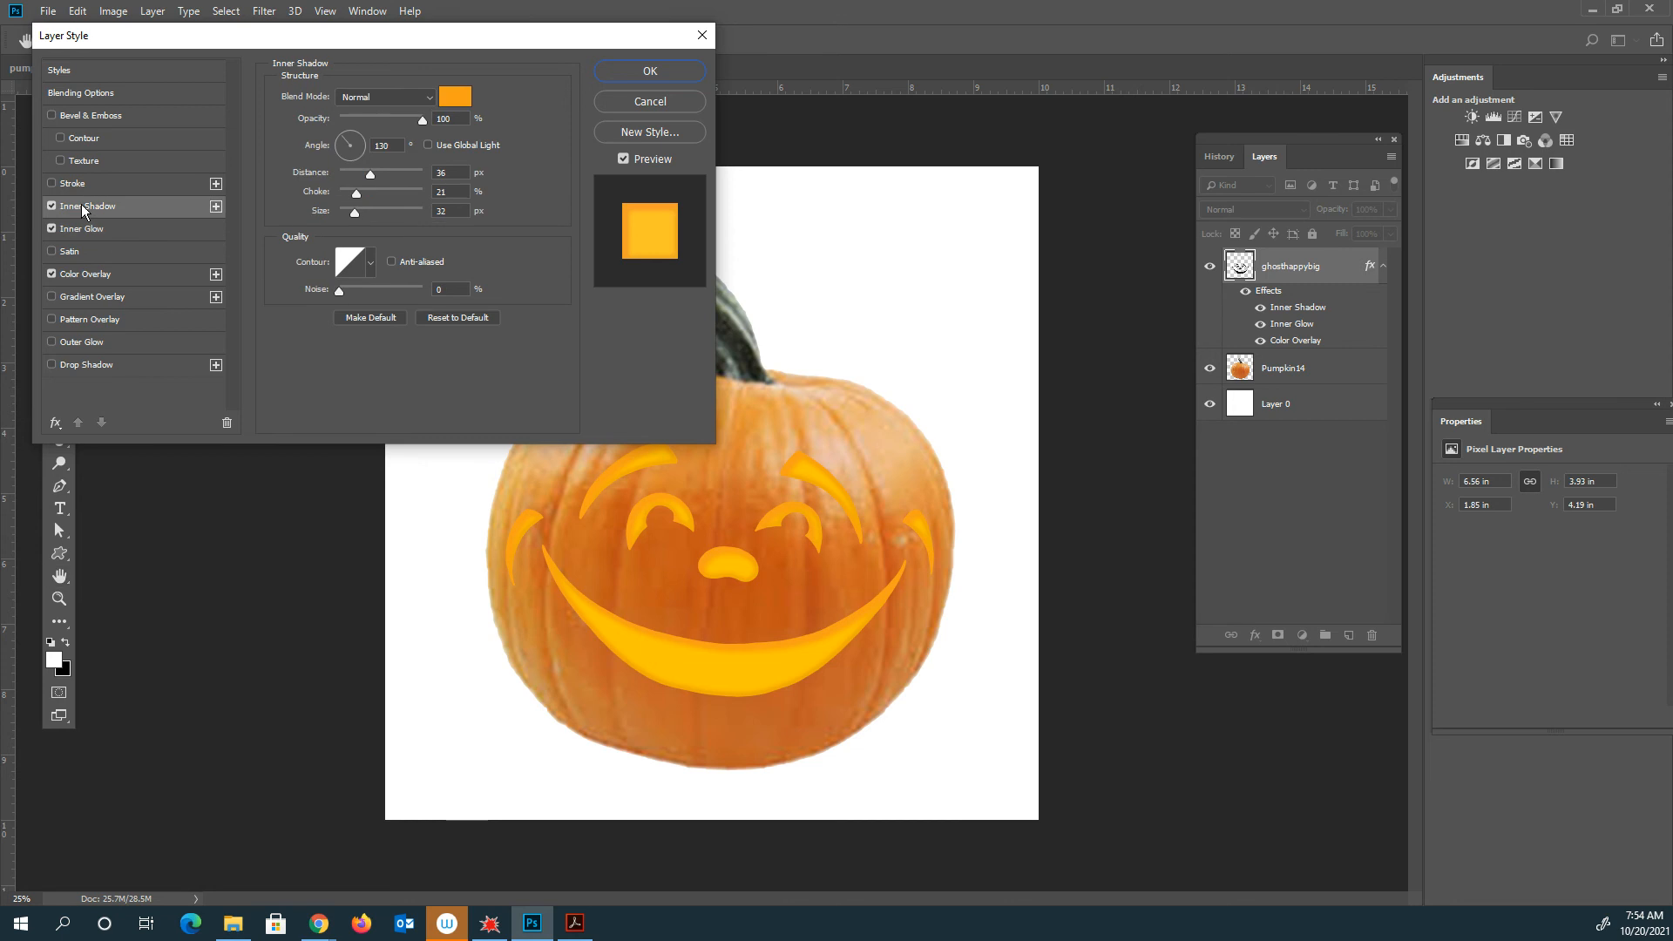
{"action": "left_click", "coordinate": [403, 91]}
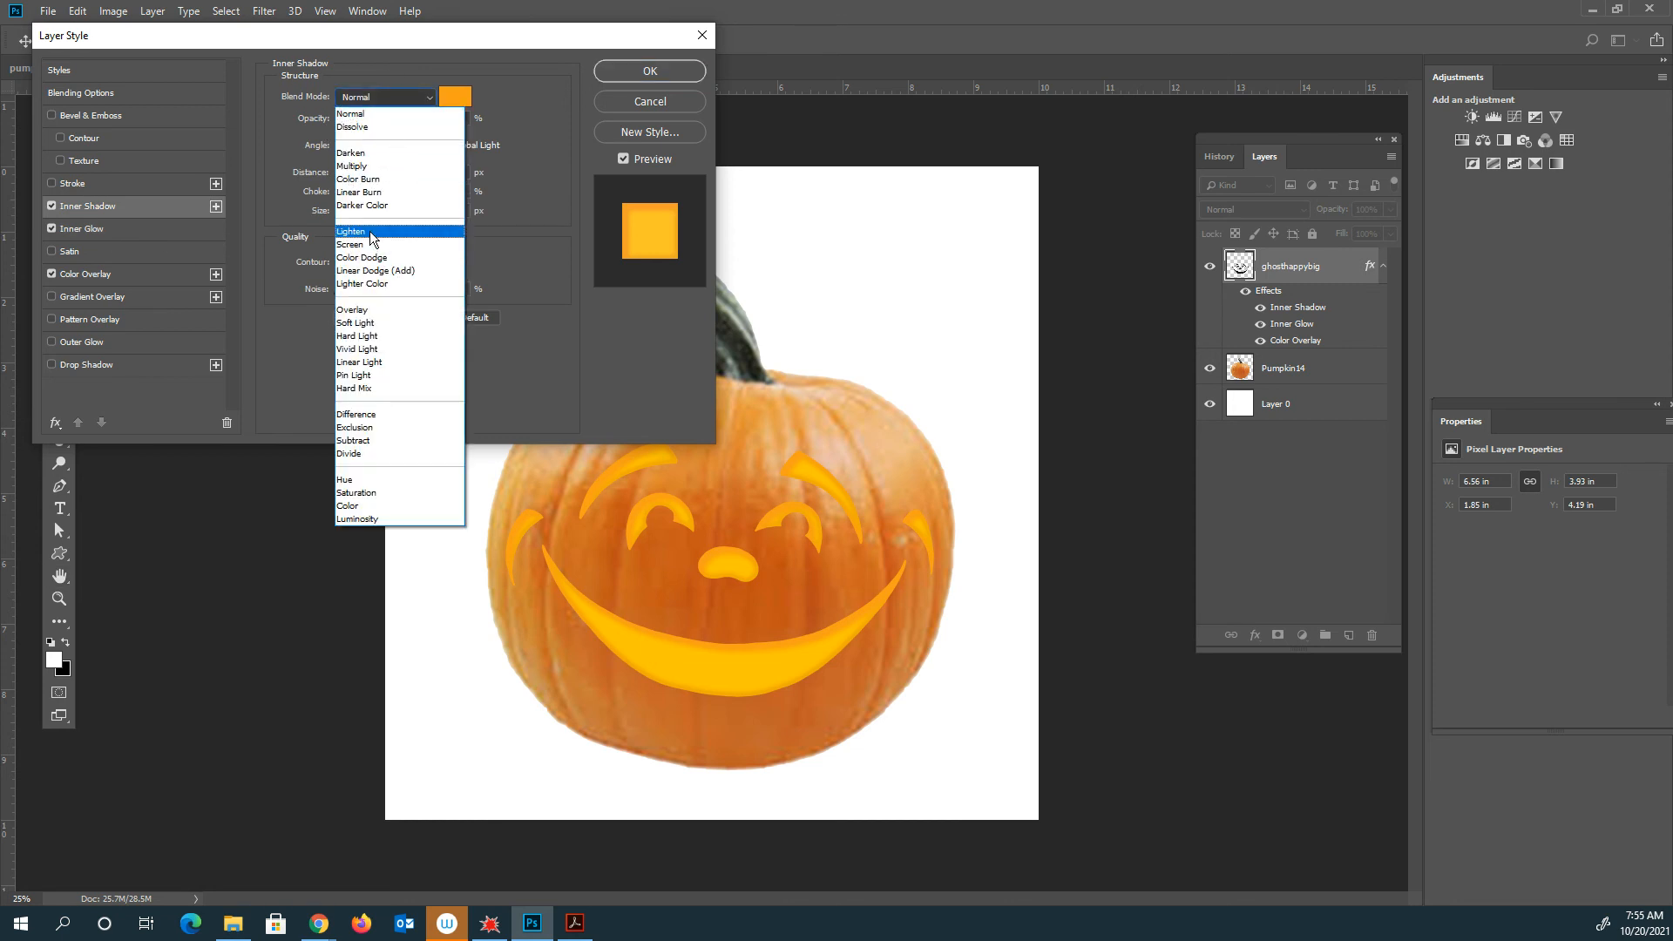
{"action": "left_click", "coordinate": [370, 231]}
{"action": "left_click", "coordinate": [411, 102]}
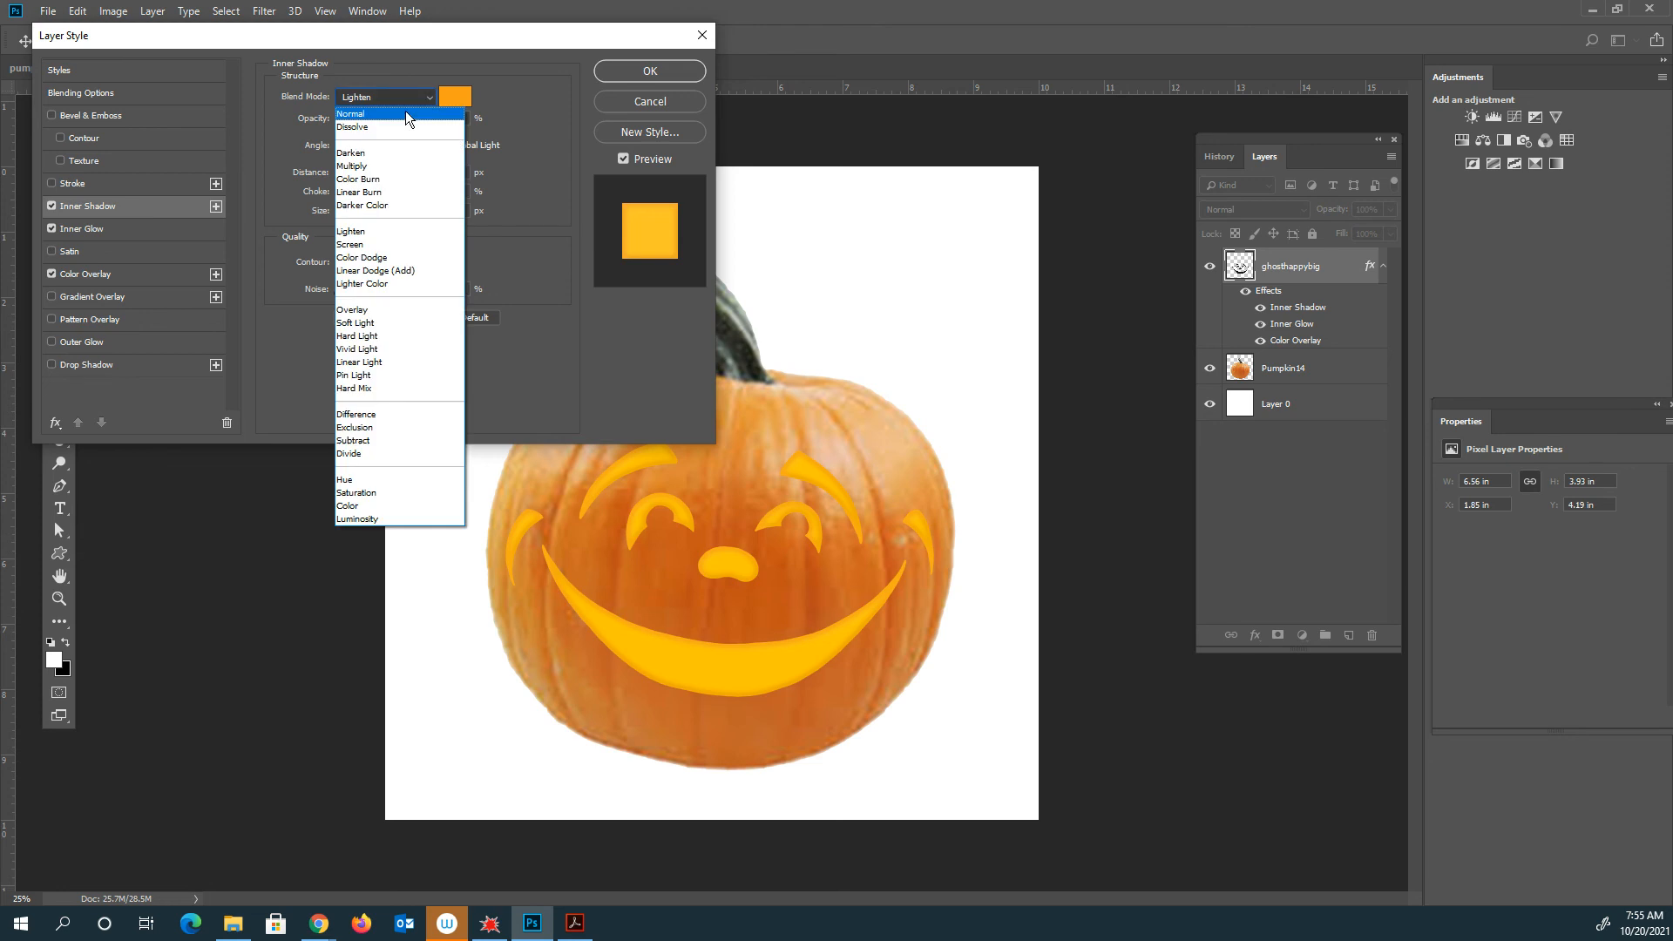
{"action": "left_click", "coordinate": [368, 117]}
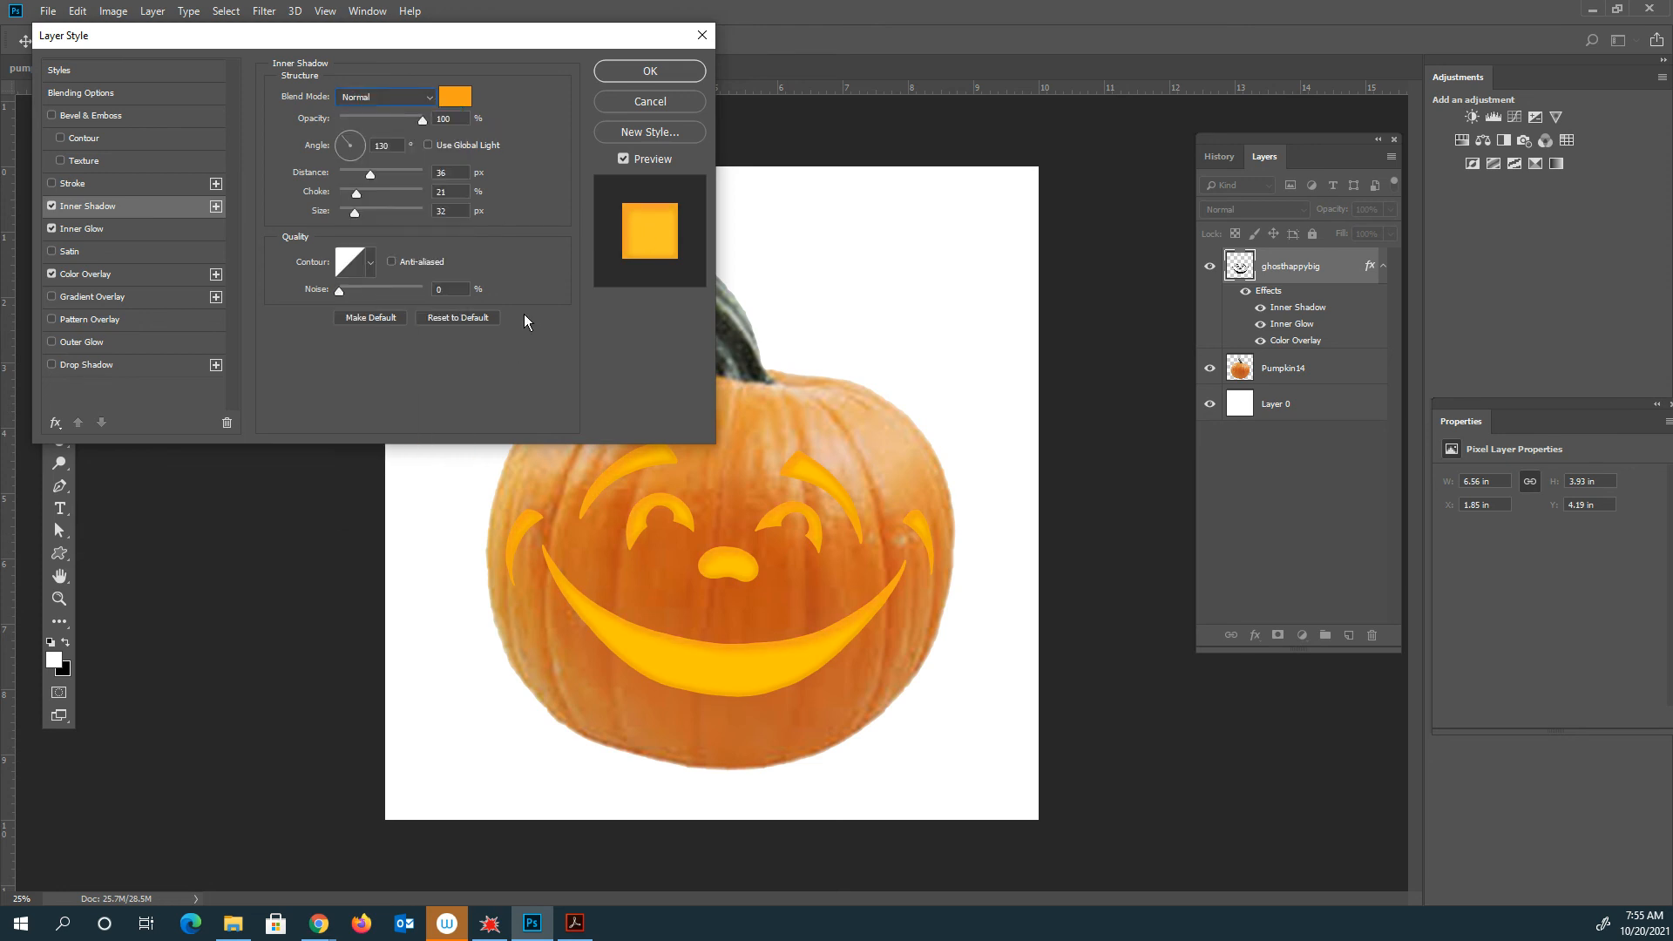
{"action": "left_click", "coordinate": [79, 230]}
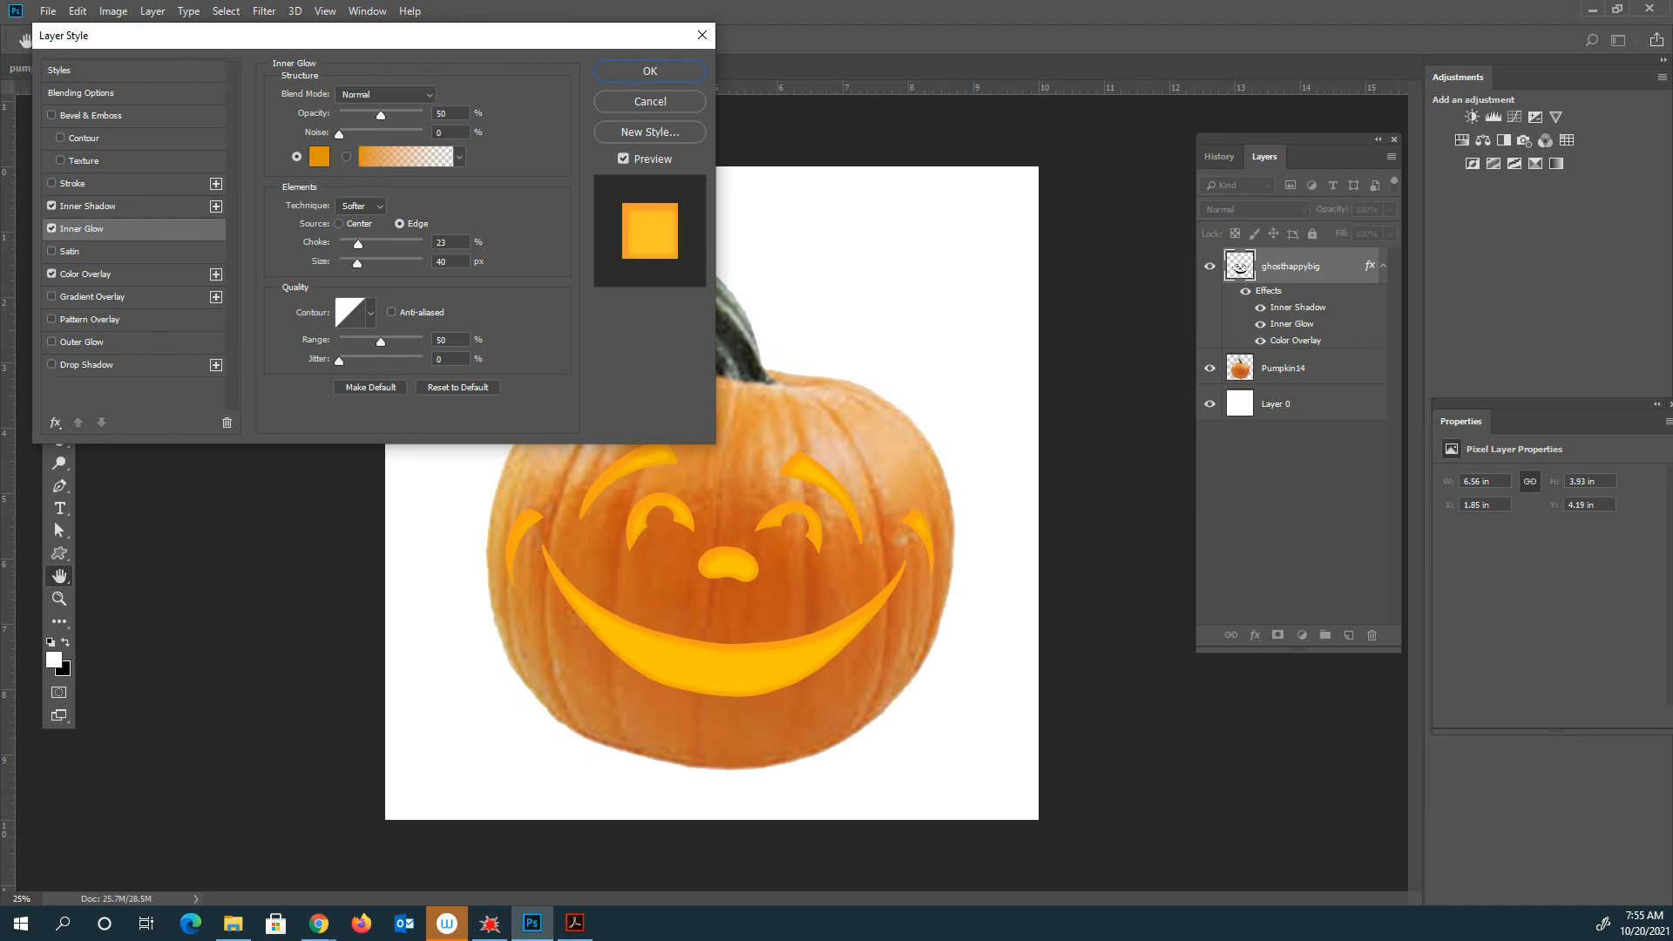
{"action": "left_click", "coordinate": [650, 72]}
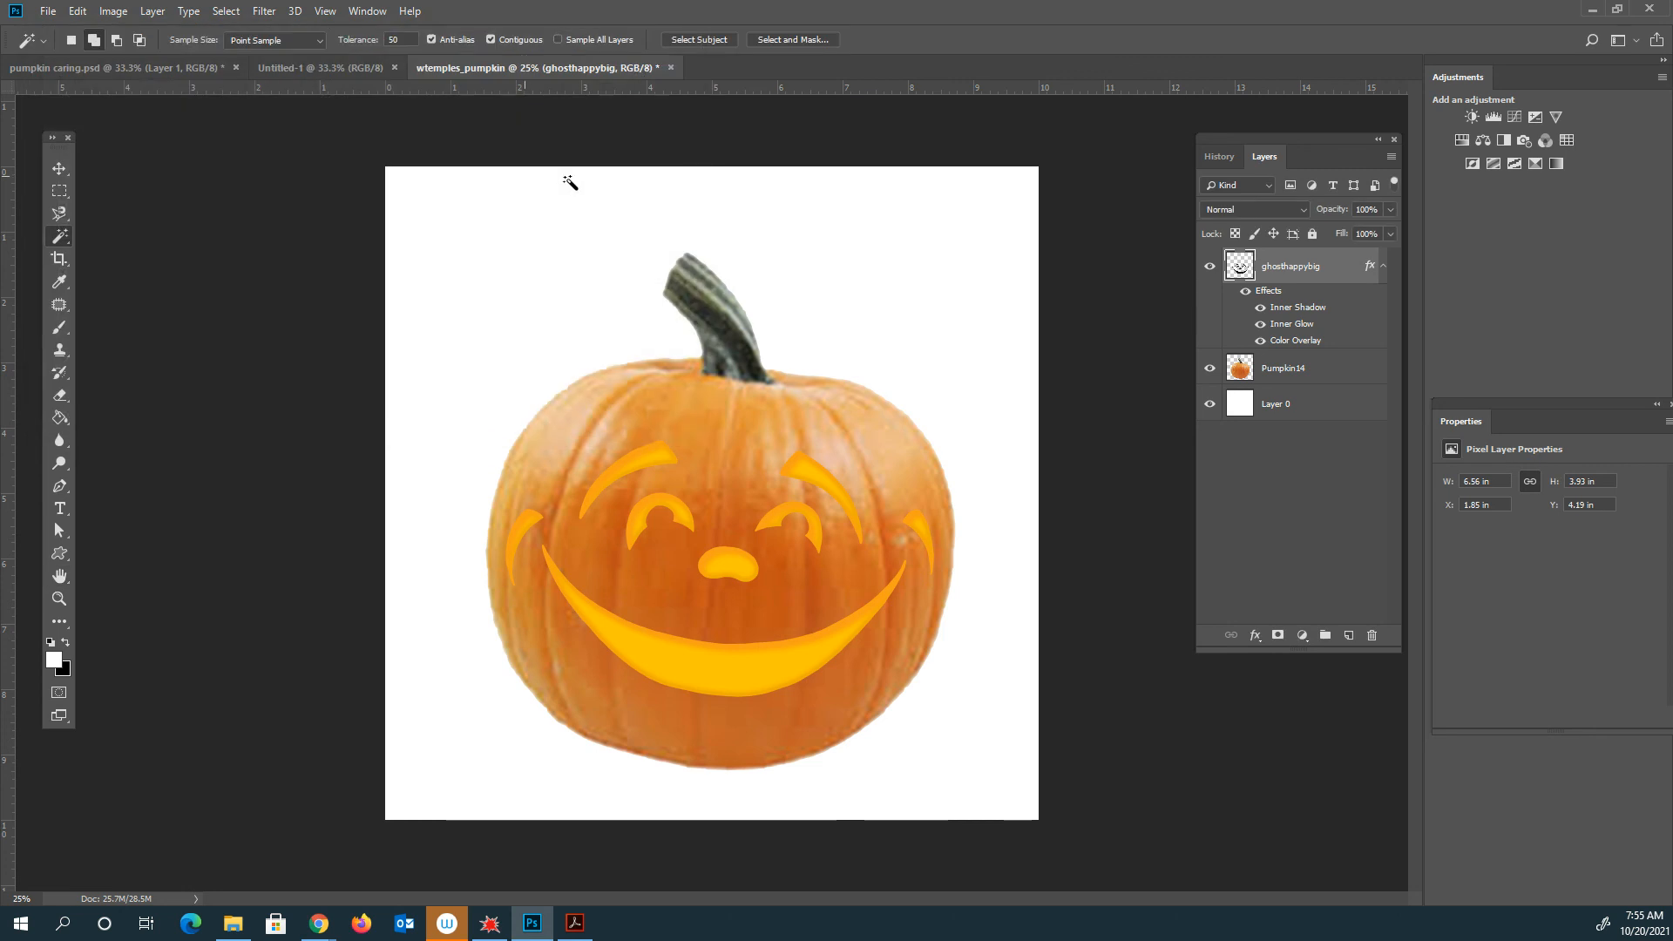
Save the document as a layered Photoshop file in a new folder named pumpkin on the teacher's personal network drive
{"action": "left_click", "coordinate": [49, 11]}
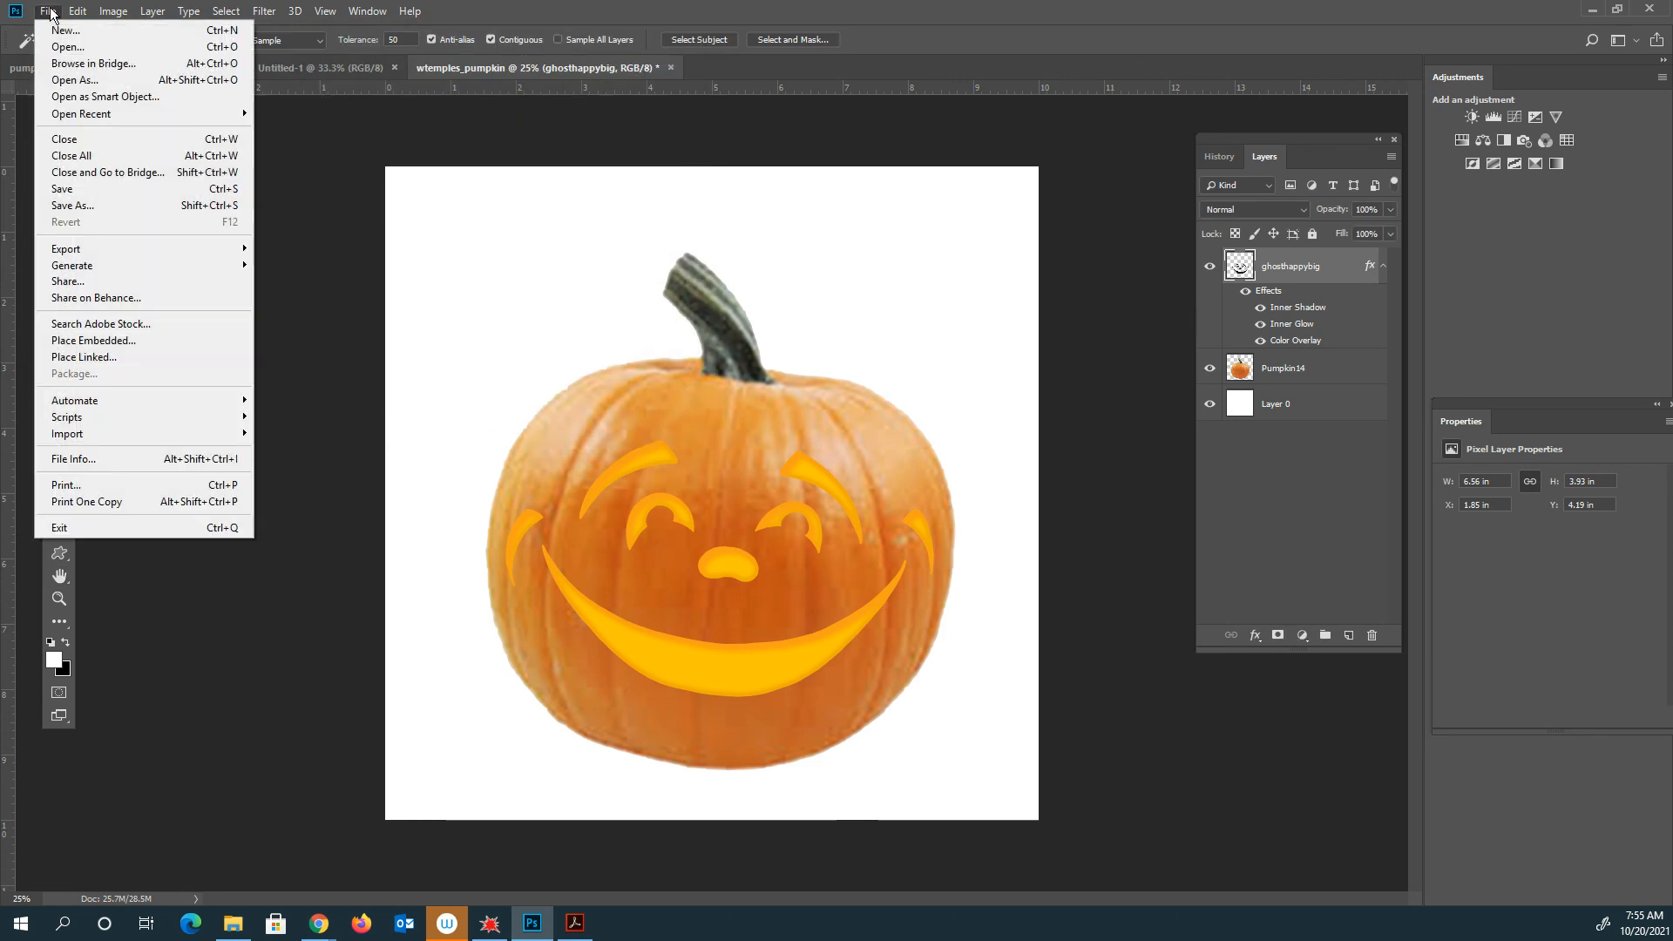
{"action": "left_click", "coordinate": [76, 205]}
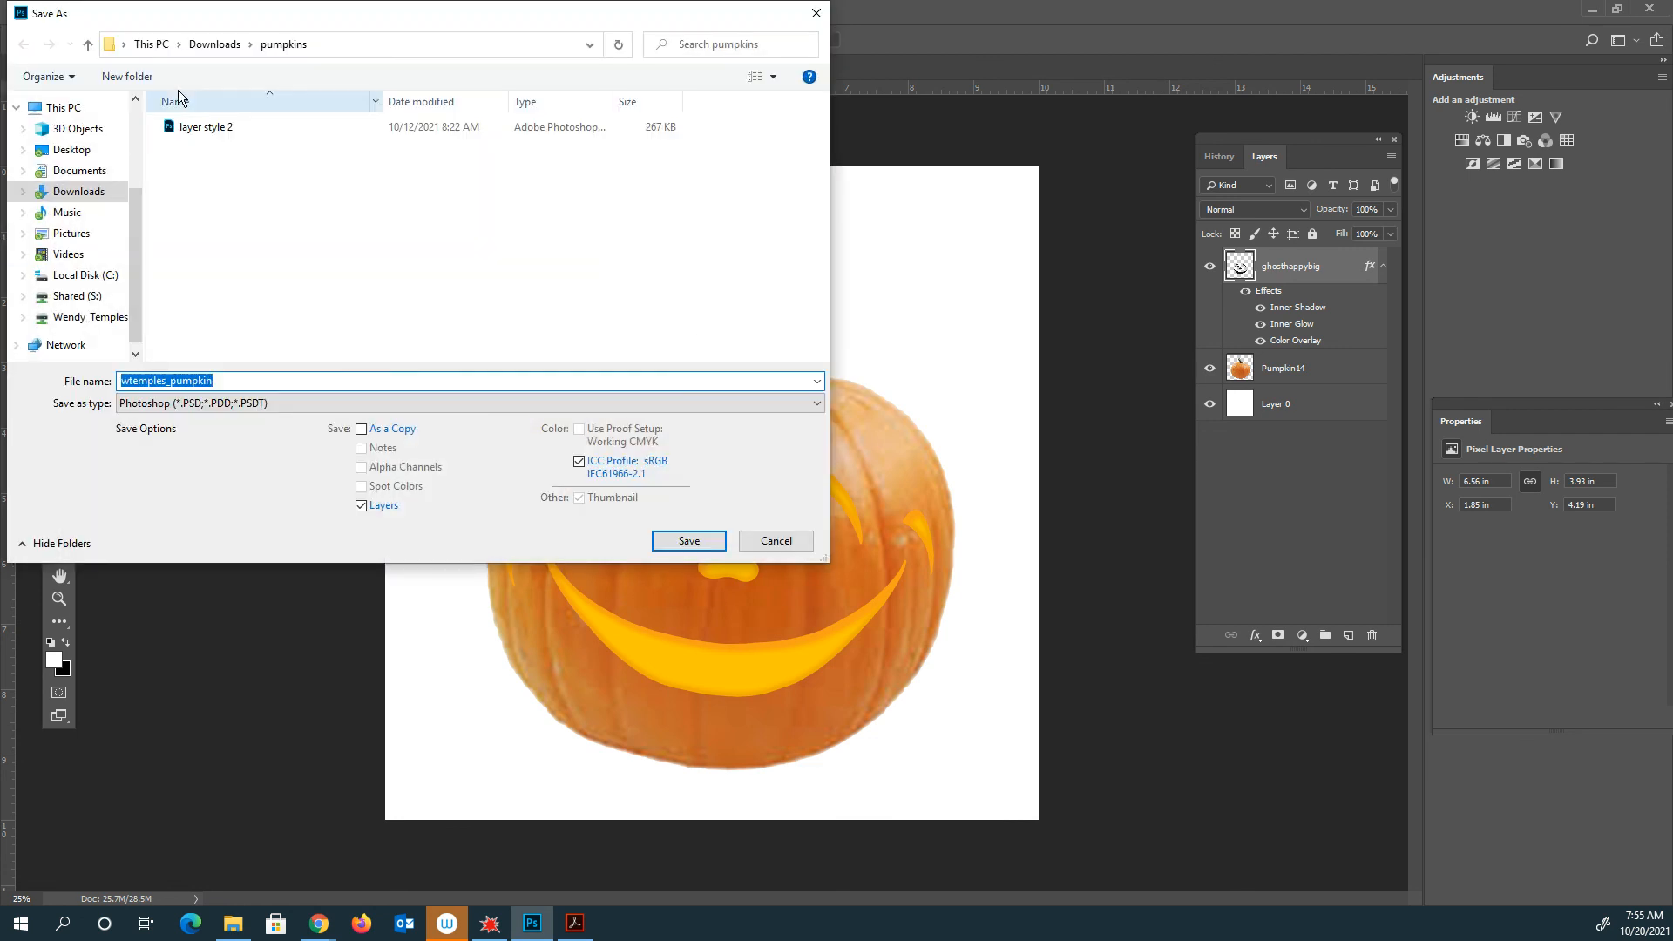
{"action": "left_click", "coordinate": [87, 316]}
{"action": "left_click", "coordinate": [122, 77]}
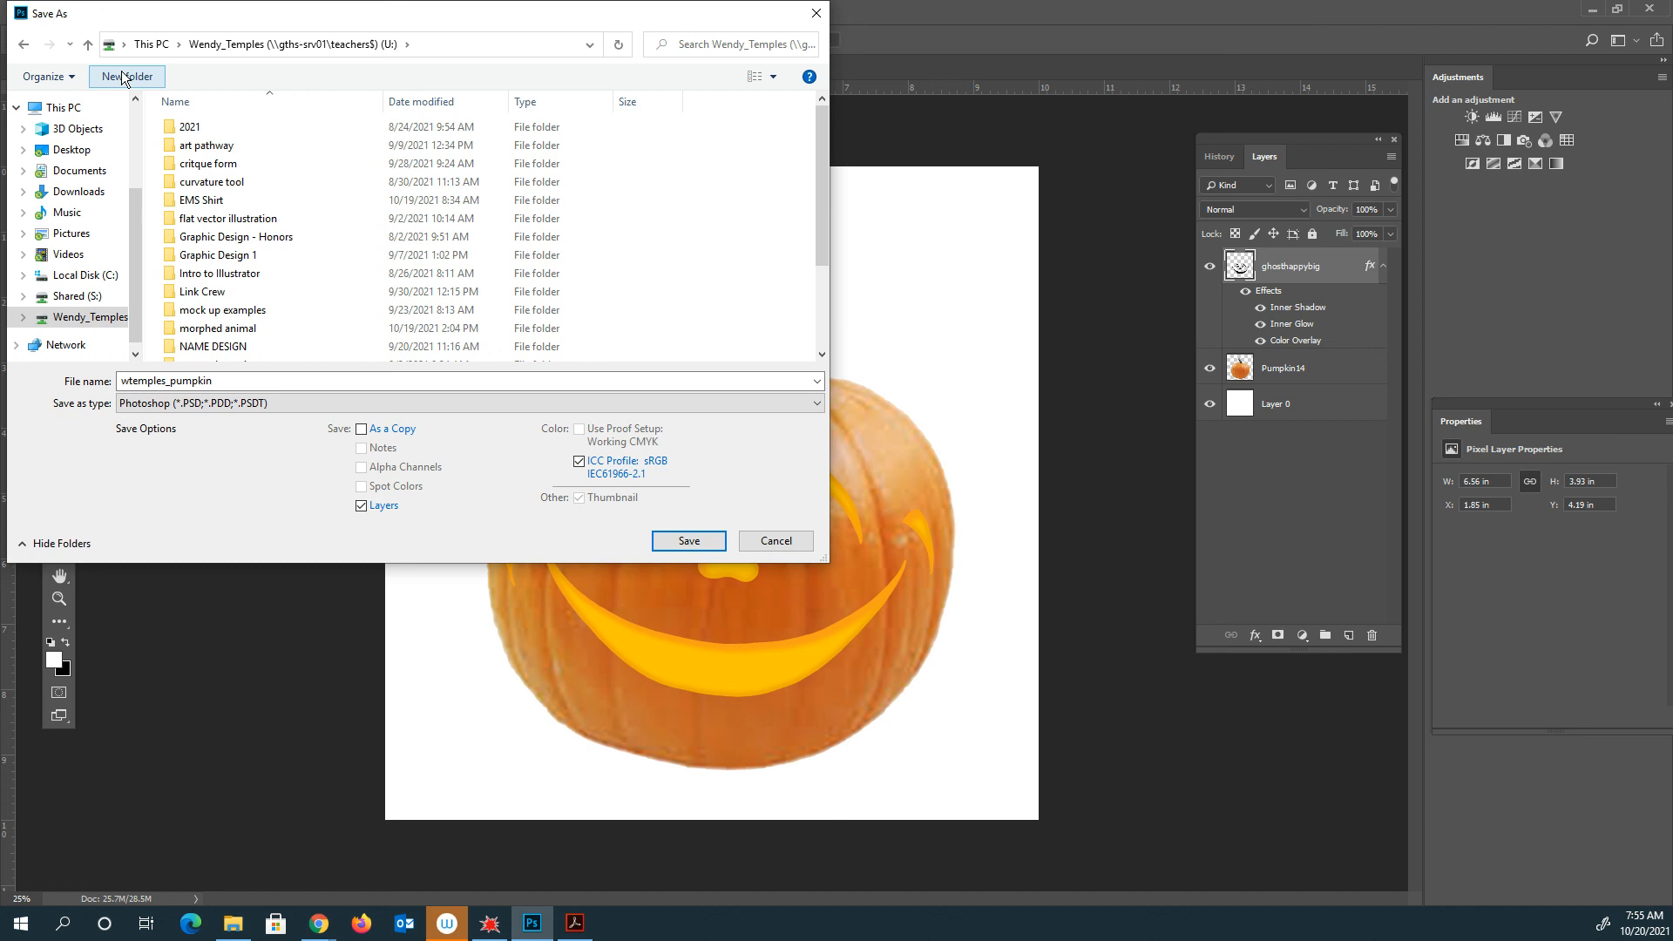
{"action": "type", "text": "pump"}
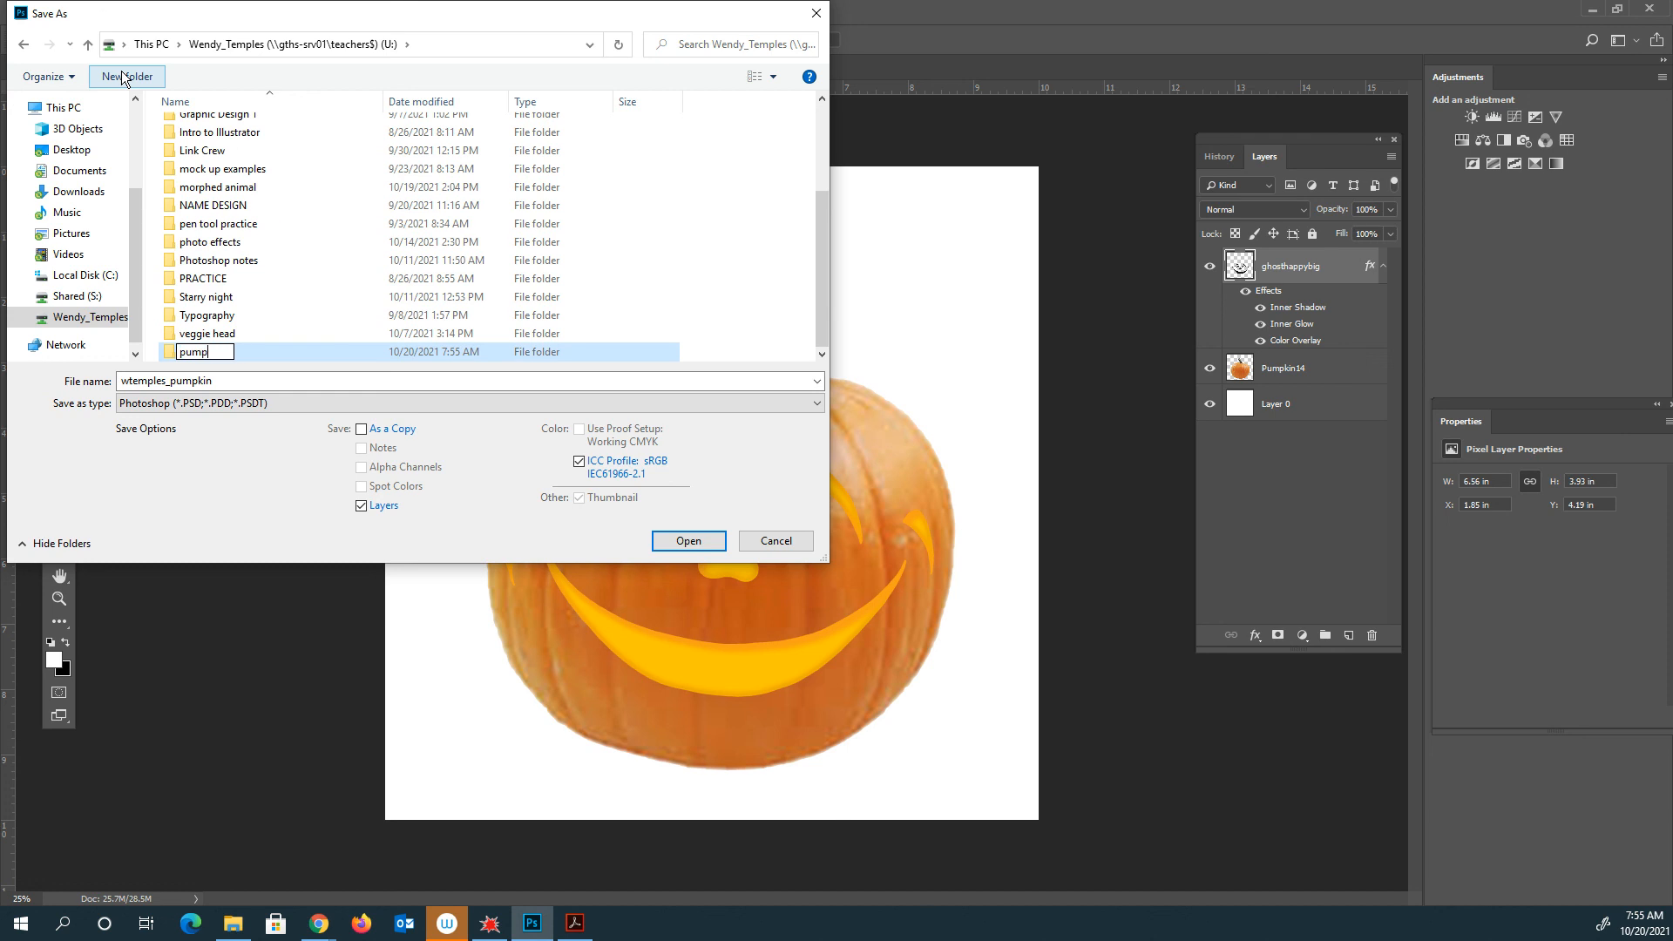
{"action": "key", "text": "Return"}
{"action": "left_click", "coordinate": [686, 540]}
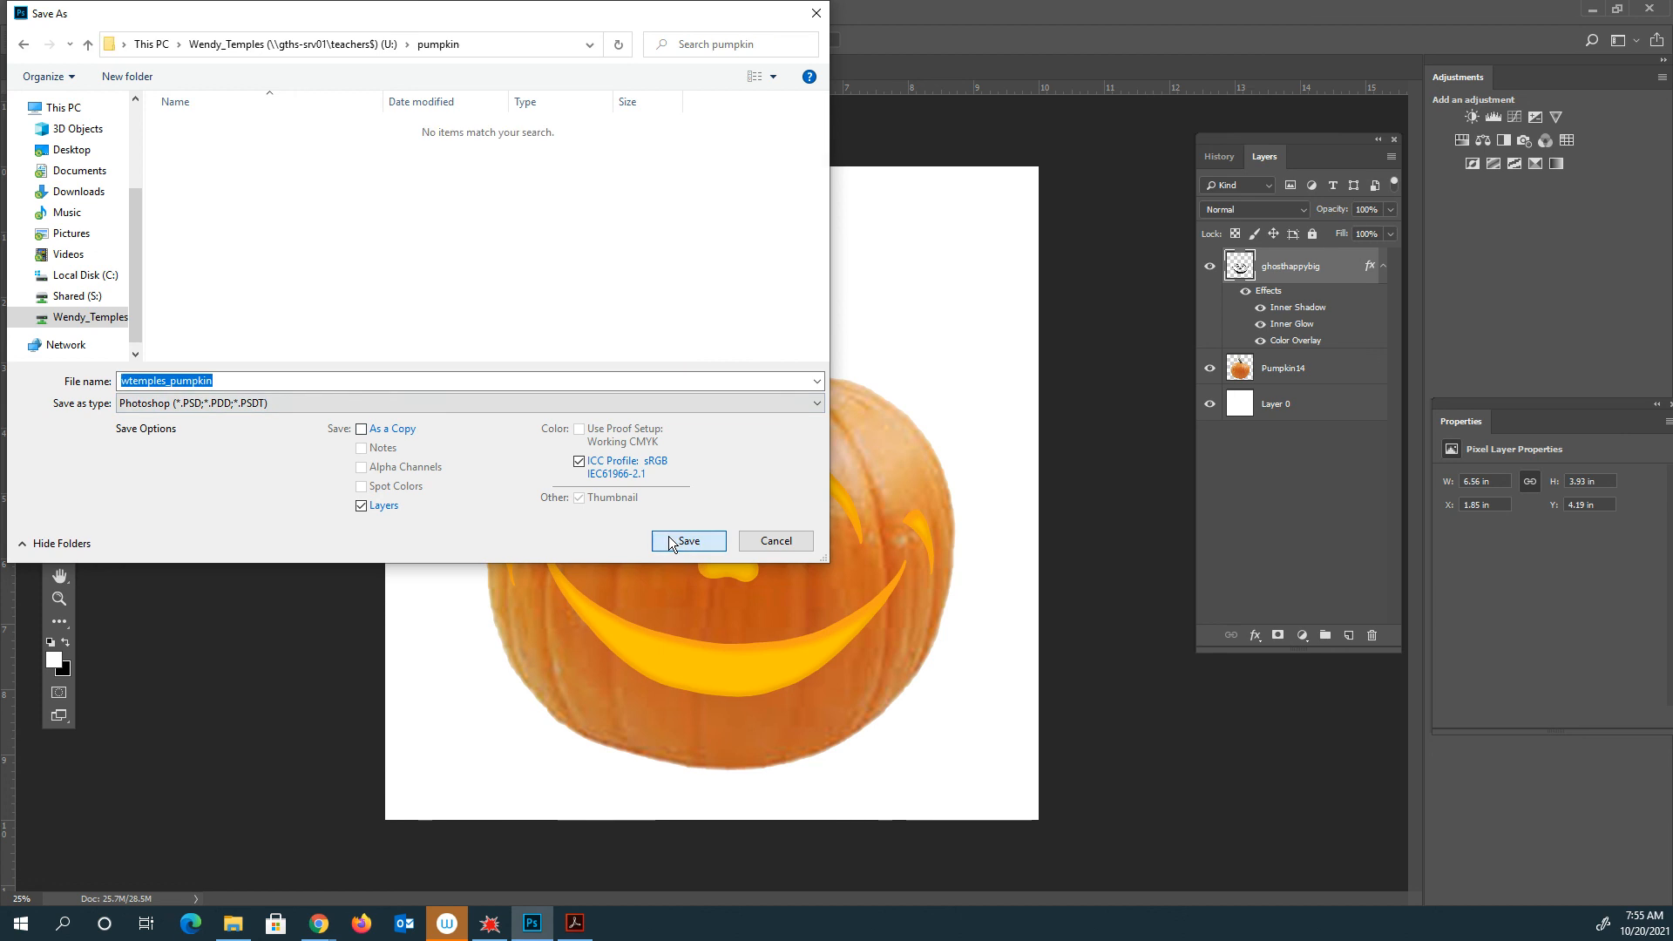
{"action": "left_click", "coordinate": [686, 541]}
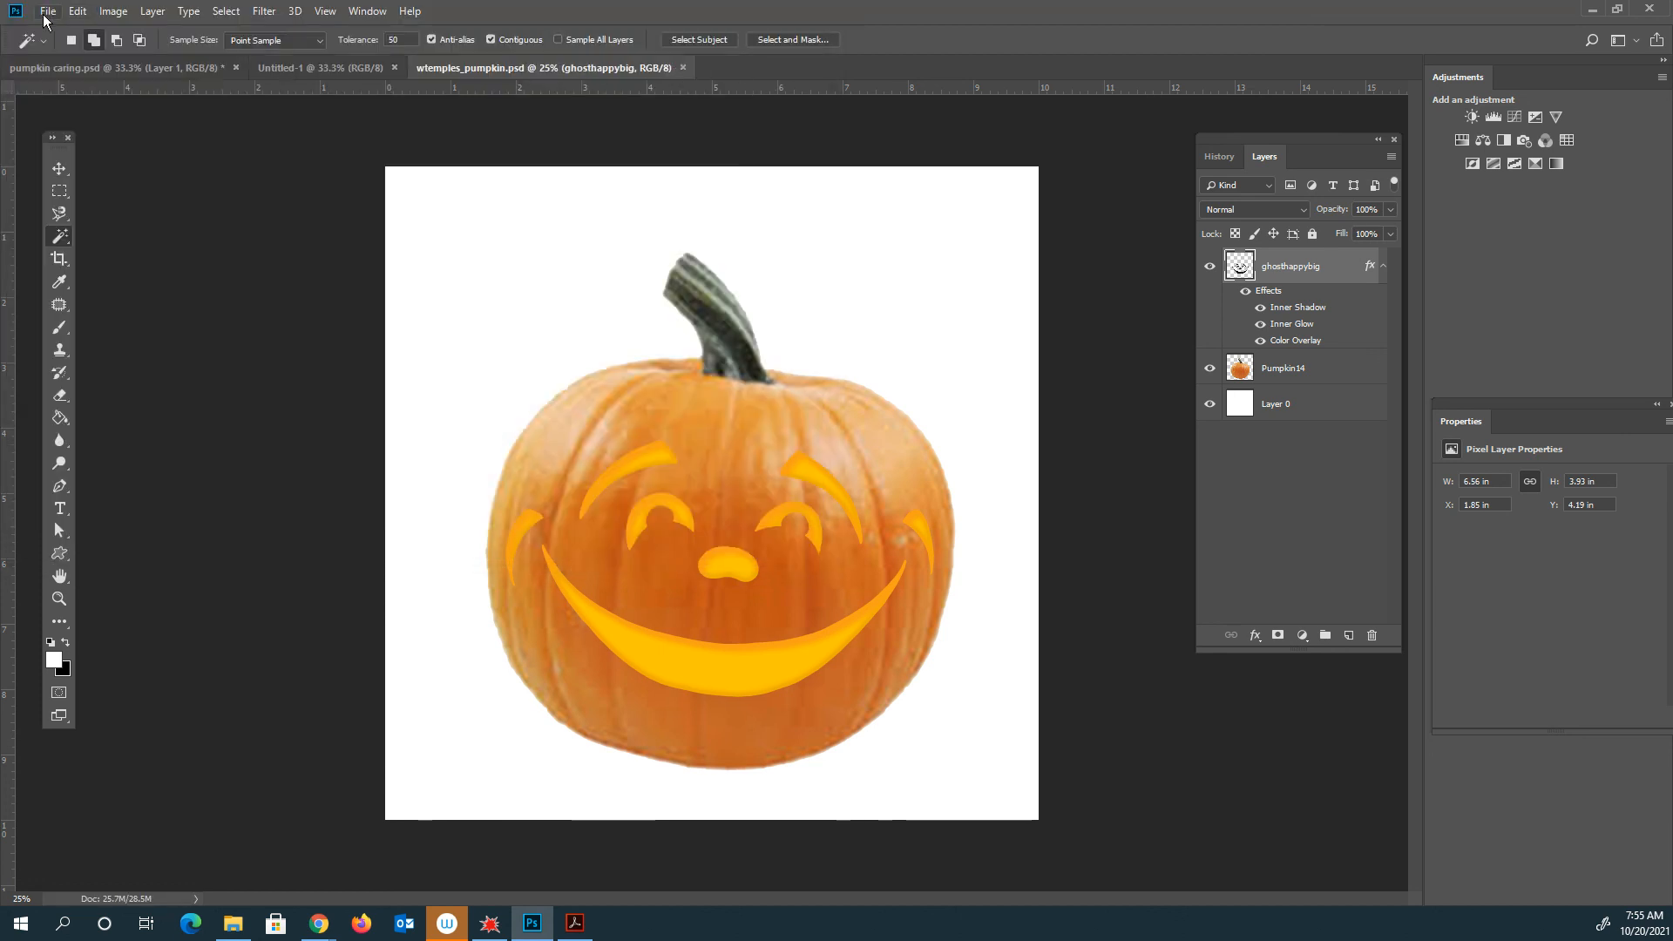